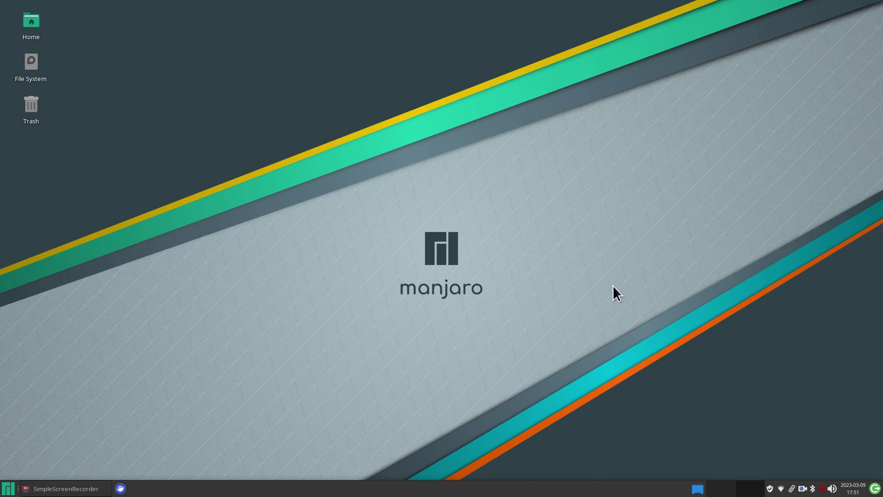
Check the cursor themes listed in the Mouse and Touchpad Theme tab of Settings Manager
{"action": "left_click", "coordinate": [9, 488]}
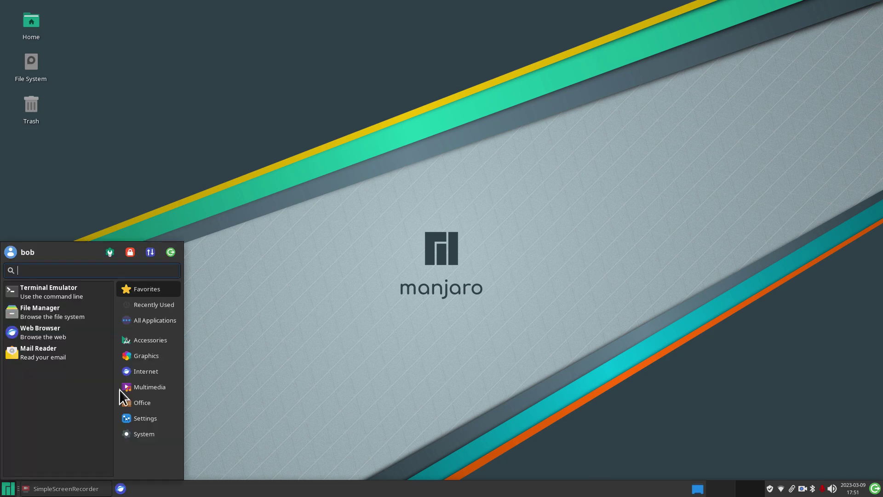
{"action": "left_click", "coordinate": [109, 253]}
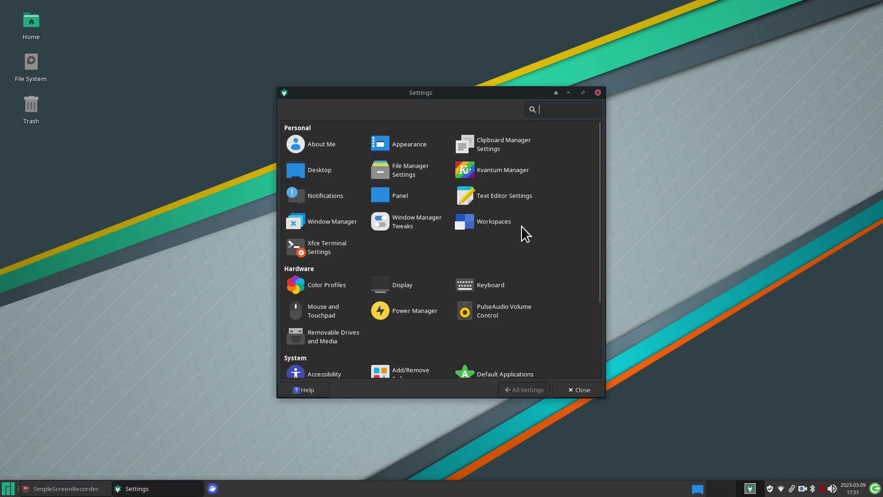
{"action": "left_click", "coordinate": [326, 315]}
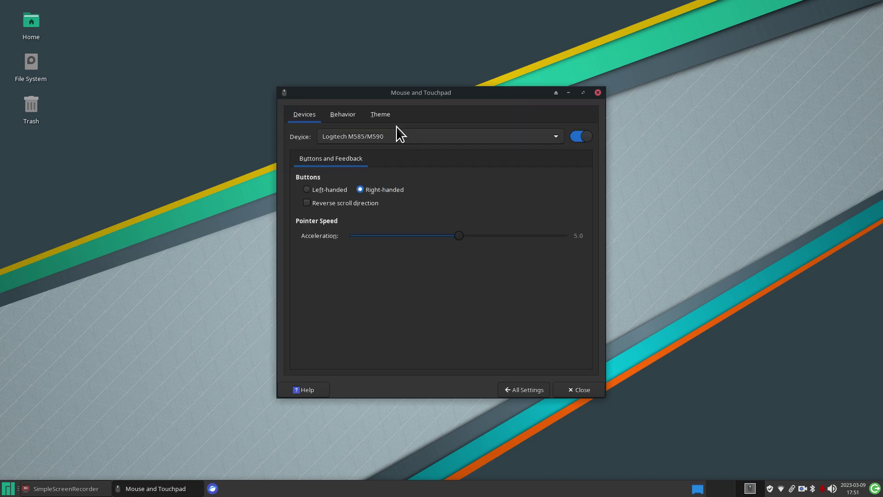
{"action": "left_click", "coordinate": [387, 116]}
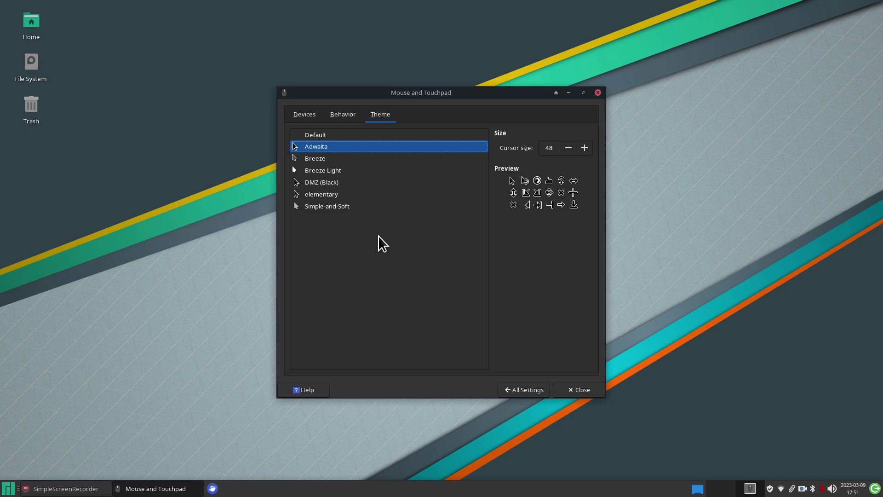
Look over the Display settings' resolution list without changing it, then close Display
{"action": "left_click", "coordinate": [516, 389]}
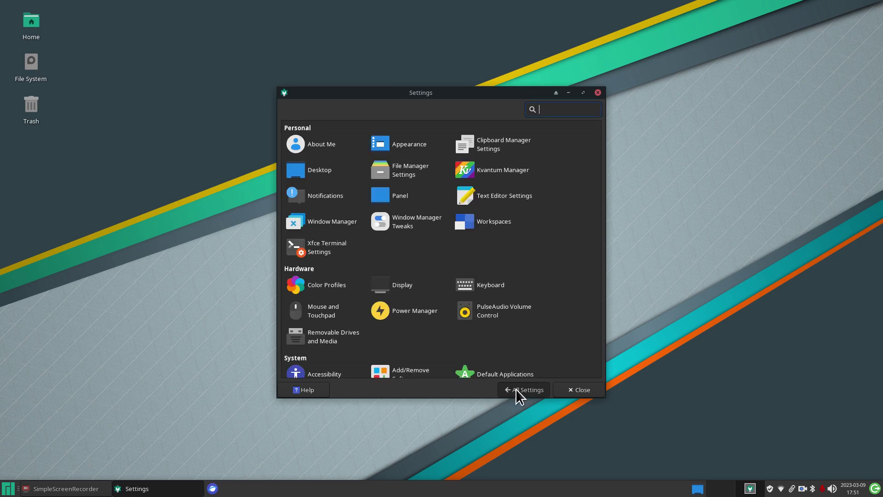
{"action": "left_click", "coordinate": [404, 290]}
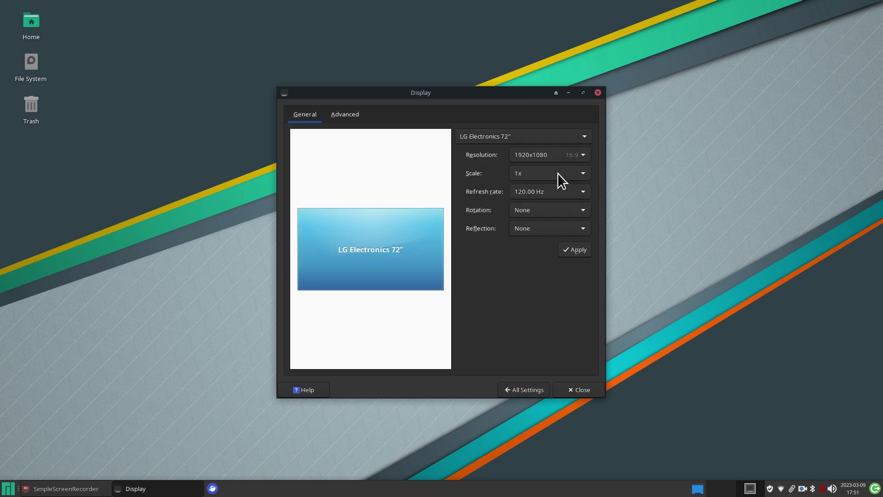
{"action": "left_click", "coordinate": [557, 160]}
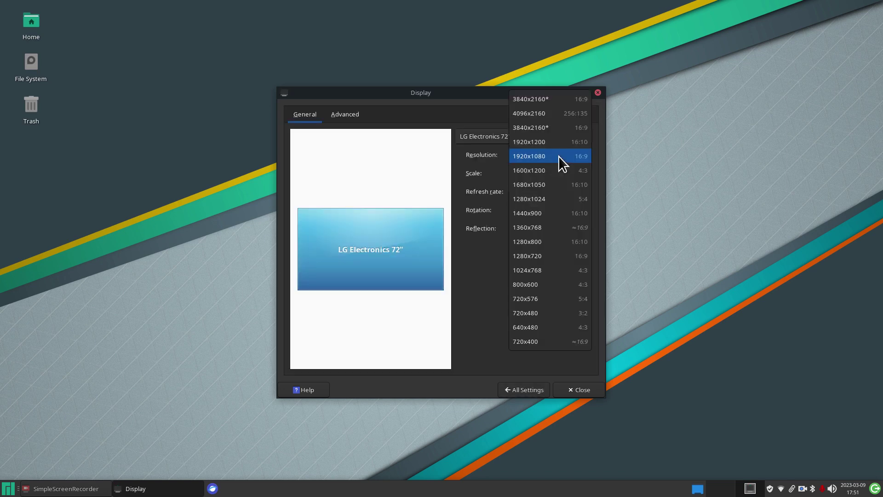
{"action": "left_click", "coordinate": [474, 299]}
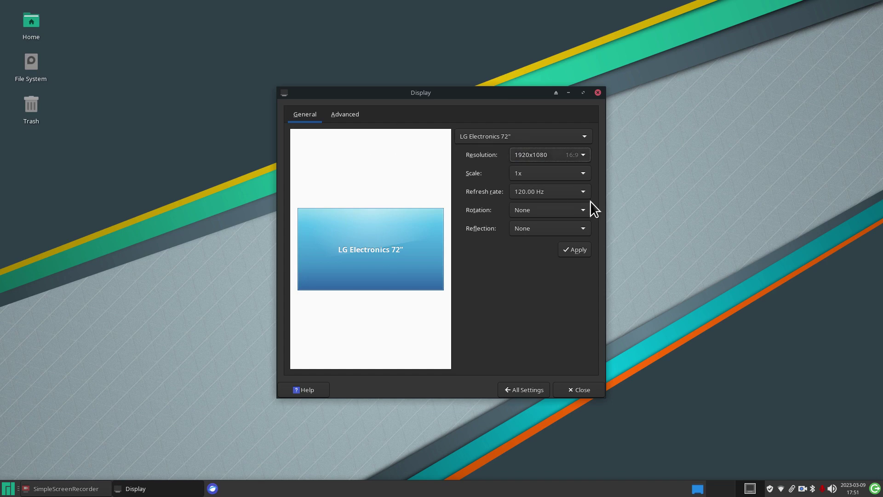
{"action": "left_click", "coordinate": [598, 93]}
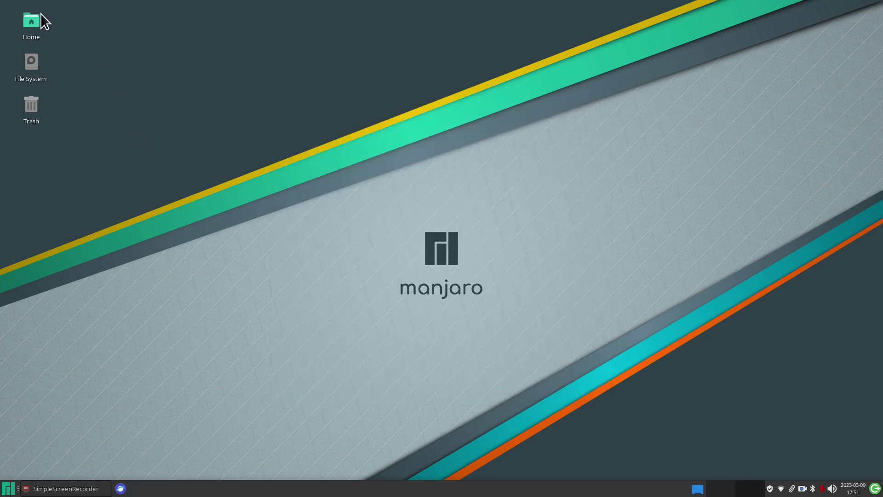
Review the installed cursor themes in Mouse and Touchpad once more, then close it
{"action": "left_click", "coordinate": [8, 489]}
{"action": "left_click", "coordinate": [110, 252]}
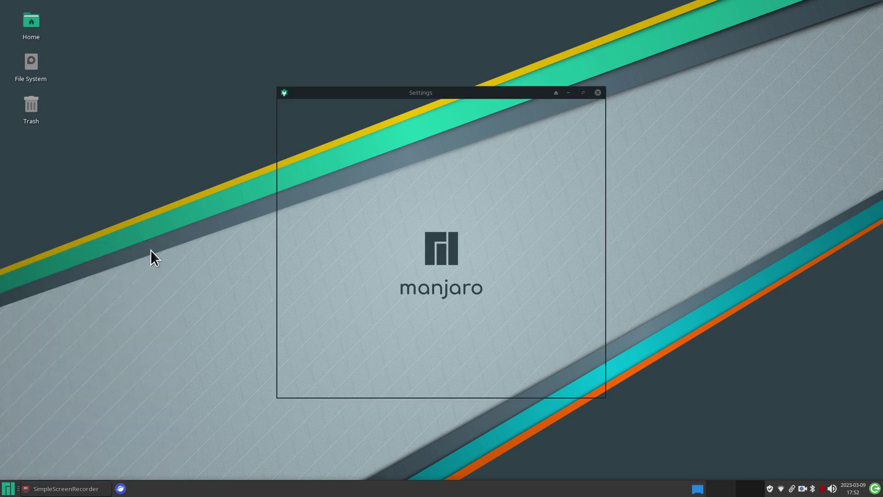
{"action": "left_click", "coordinate": [315, 310]}
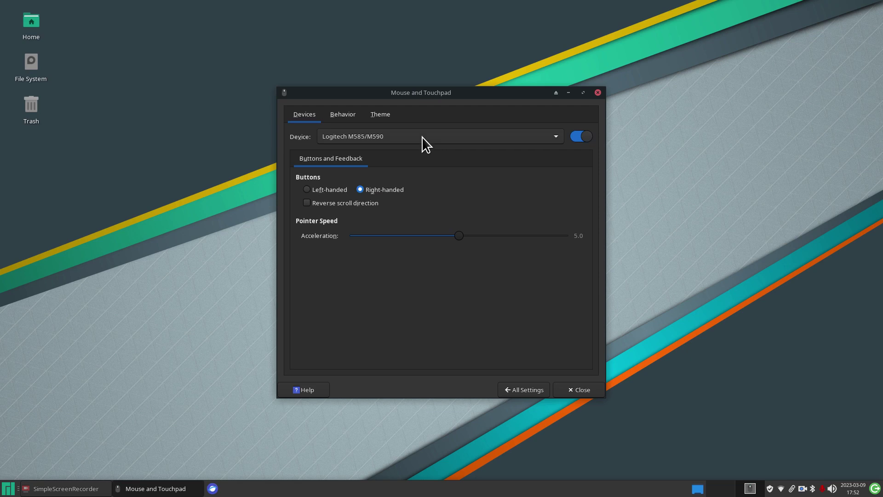
{"action": "left_click", "coordinate": [387, 115]}
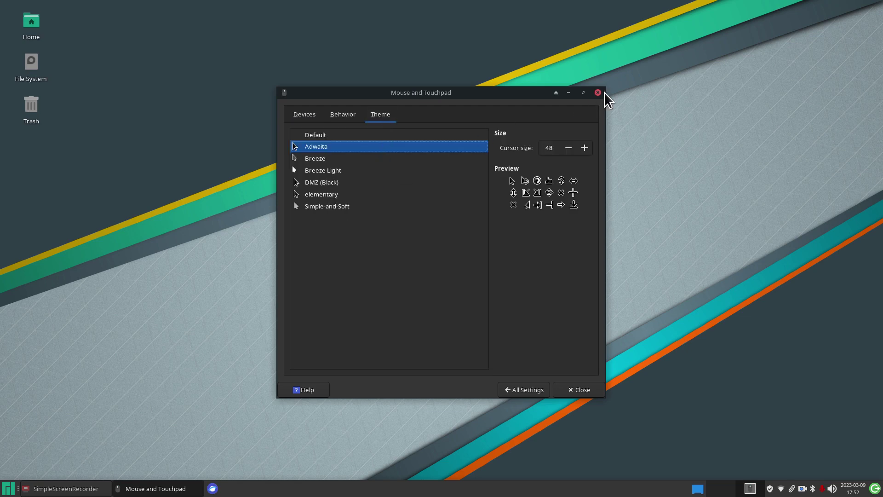
{"action": "left_click_drag", "start_coordinate": [480, 96], "coordinate": [557, 89]}
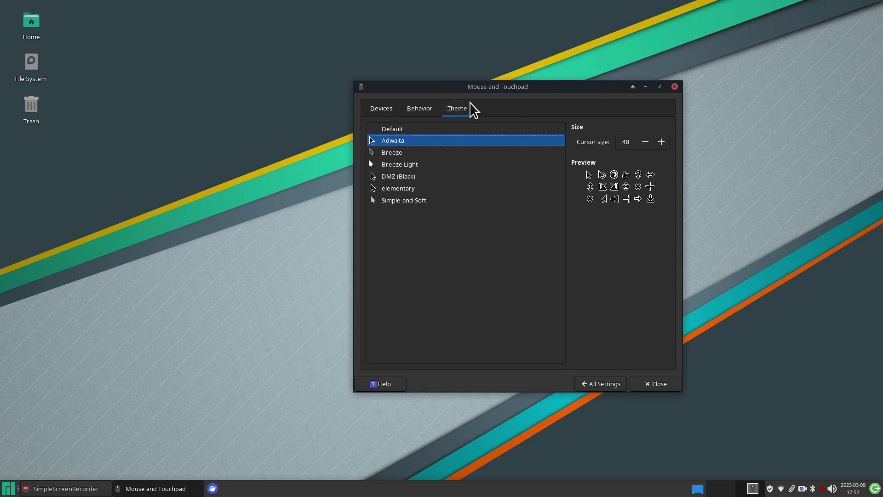
{"action": "left_click", "coordinate": [674, 86]}
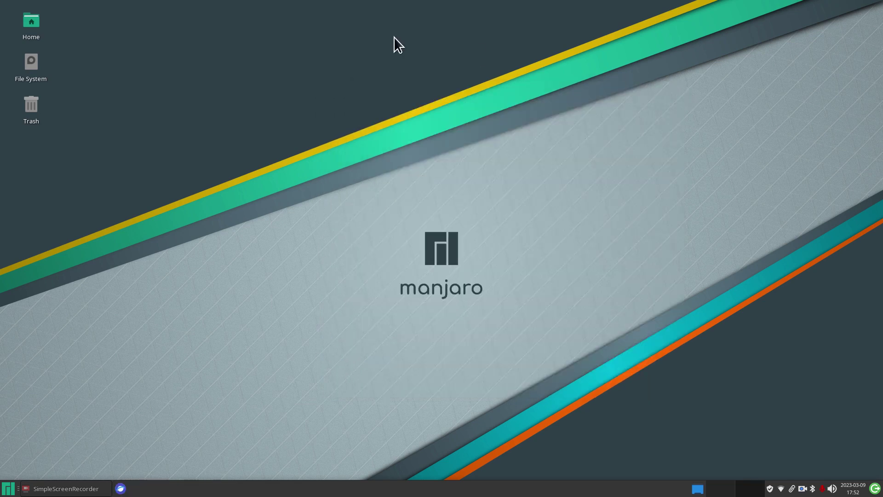
Open the Home folder in Thunar and browse into Downloads to see the eight theme archives
{"action": "double_click", "coordinate": [30, 21]}
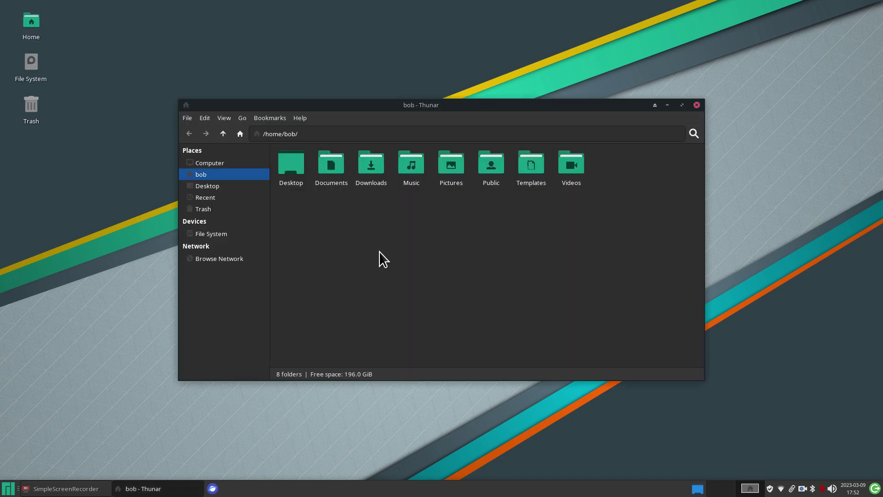
{"action": "scroll", "coordinate": [493, 286], "scroll_direction": "up", "scroll_amount": 2}
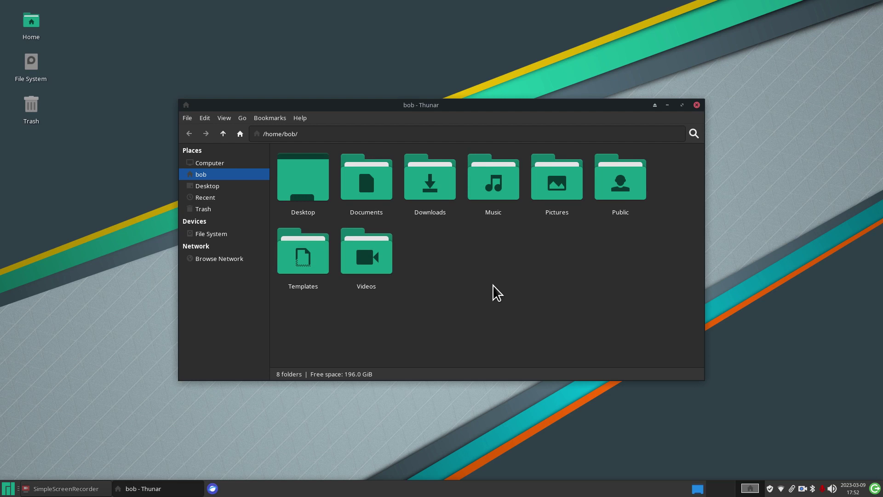
{"action": "left_click", "coordinate": [425, 184]}
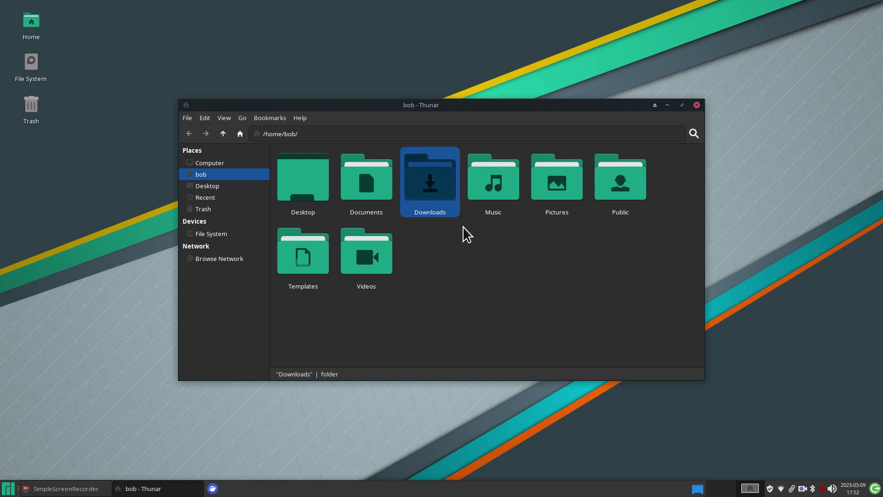
{"action": "double_click", "coordinate": [435, 189]}
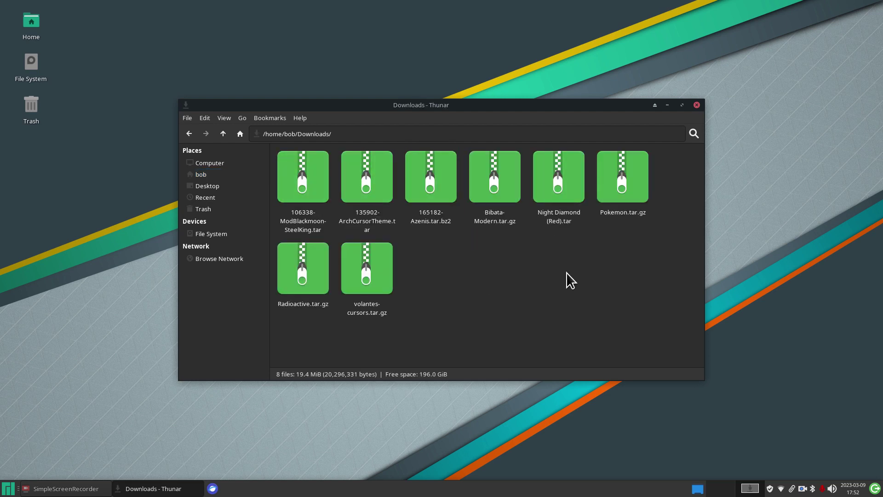
{"action": "scroll", "coordinate": [567, 272], "scroll_direction": "down", "scroll_amount": 1}
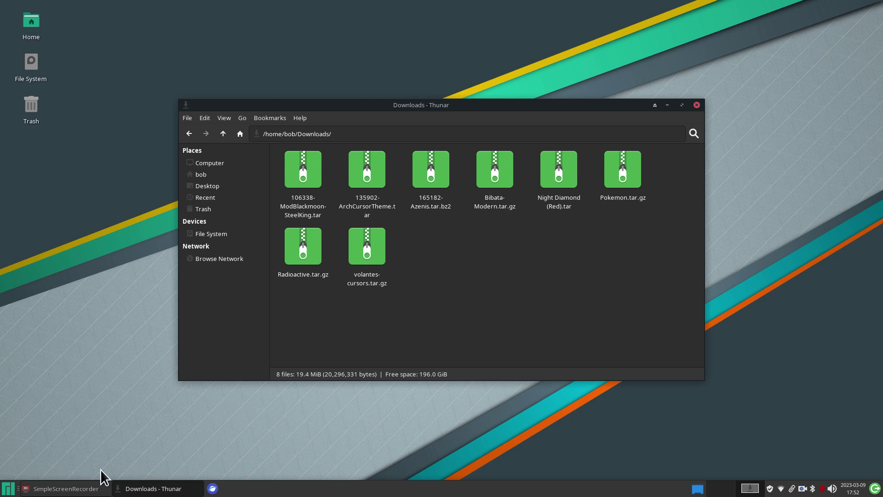
{"action": "left_click", "coordinate": [8, 488]}
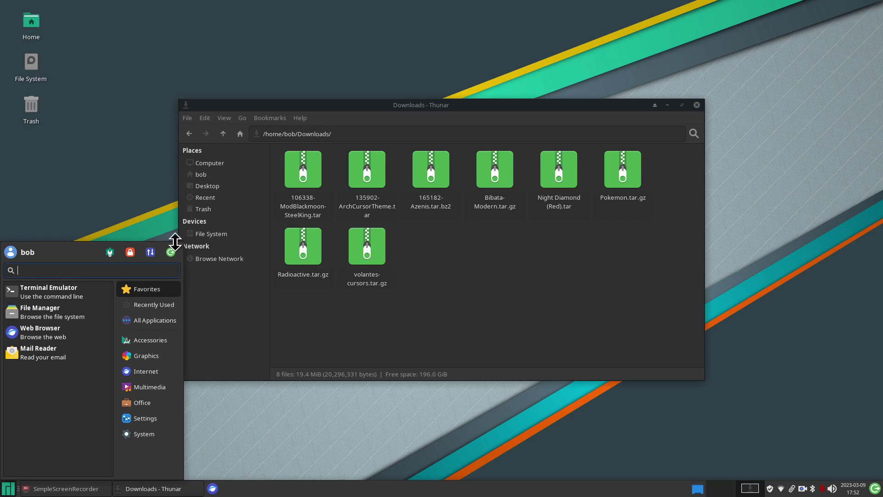
Open the Appearance settings and place it beside the Thunar window
{"action": "left_click", "coordinate": [110, 252]}
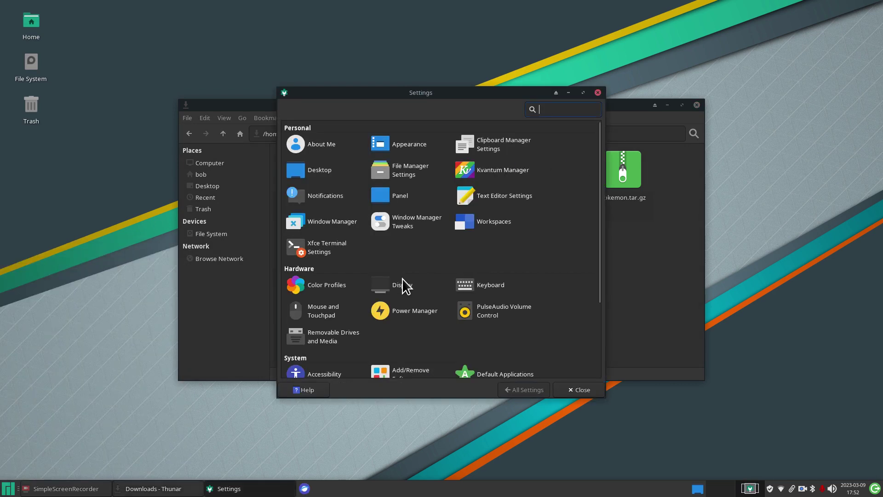
{"action": "left_click", "coordinate": [414, 146]}
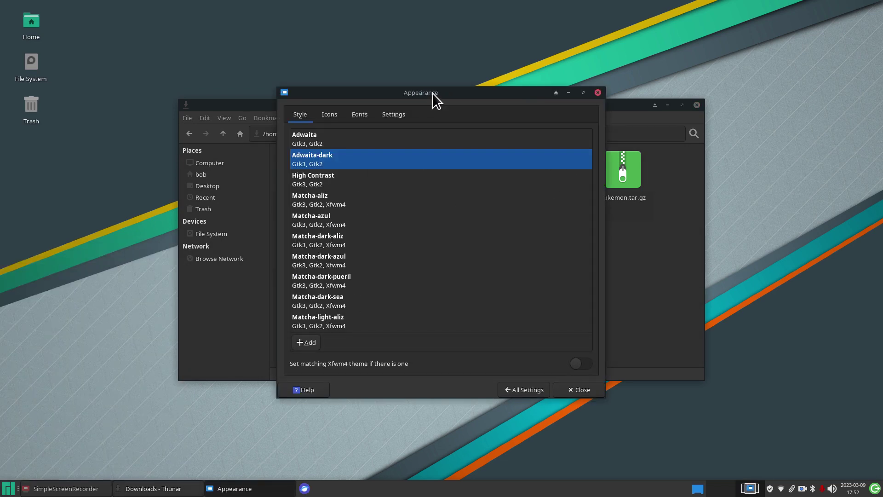
{"action": "left_click_drag", "start_coordinate": [432, 93], "coordinate": [635, 102]}
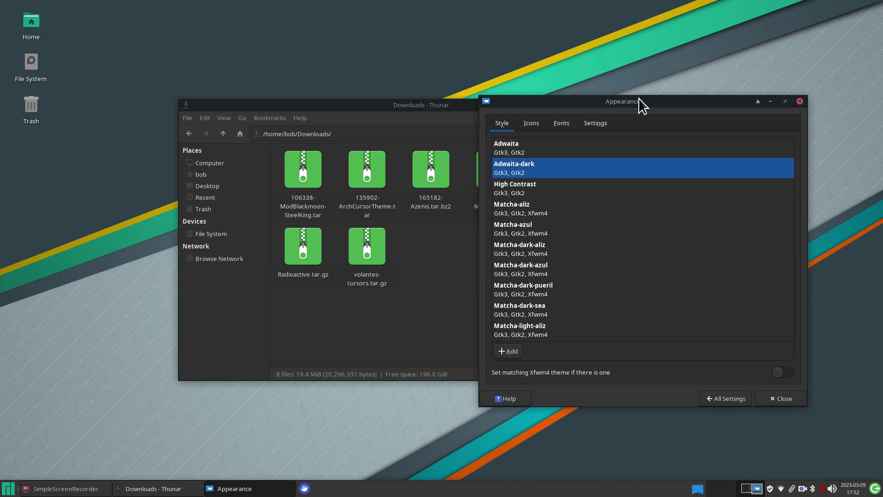
{"action": "left_click_drag", "start_coordinate": [390, 100], "coordinate": [288, 94]}
Return Thunar to /home/bob, reveal hidden files and shrink the icons to fit them
{"action": "left_click", "coordinate": [108, 164]}
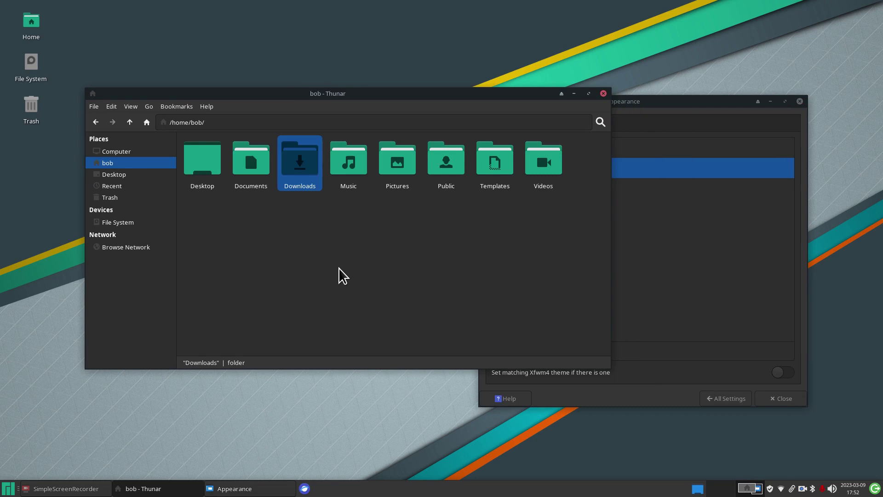
{"action": "left_click", "coordinate": [131, 107]}
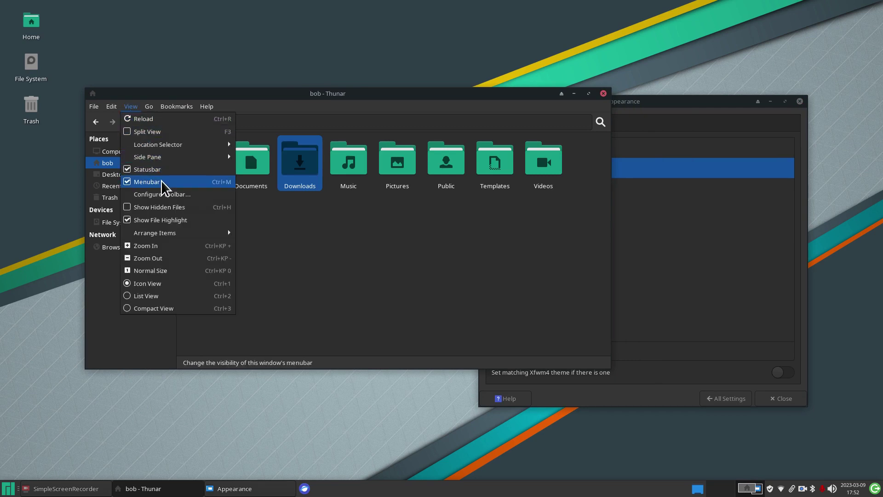
{"action": "left_click", "coordinate": [183, 208]}
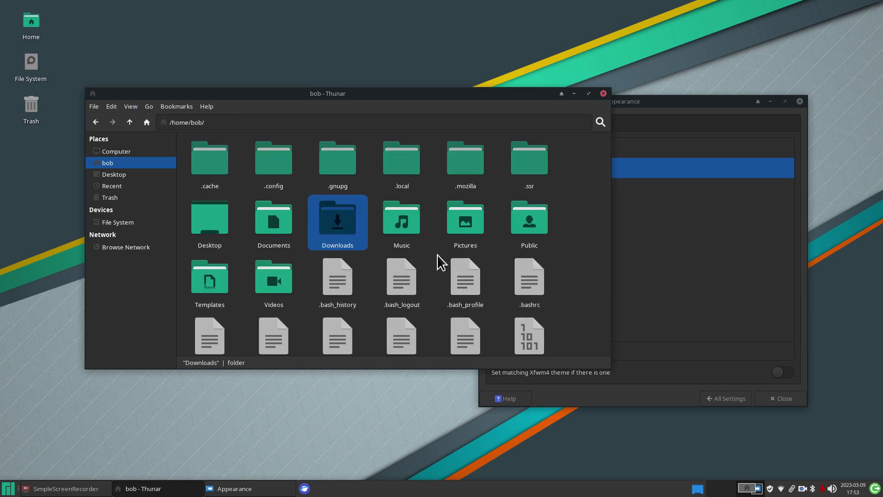
{"action": "key", "text": "ctrl+minus"}
{"action": "key", "text": "ctrl+minus"}
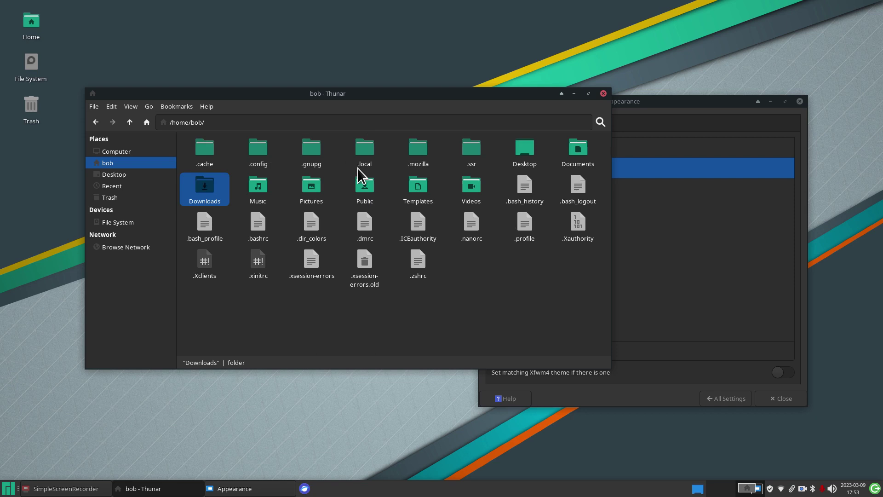
{"action": "right_click", "coordinate": [467, 281]}
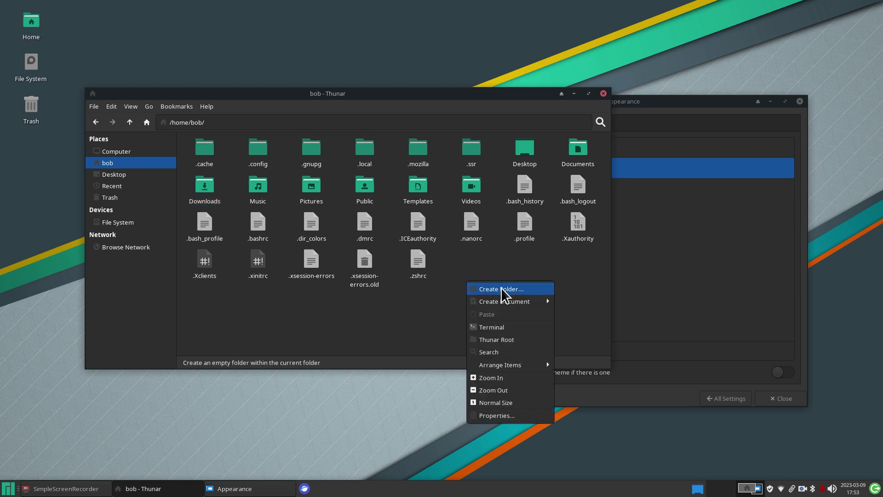
{"action": "left_click", "coordinate": [526, 260]}
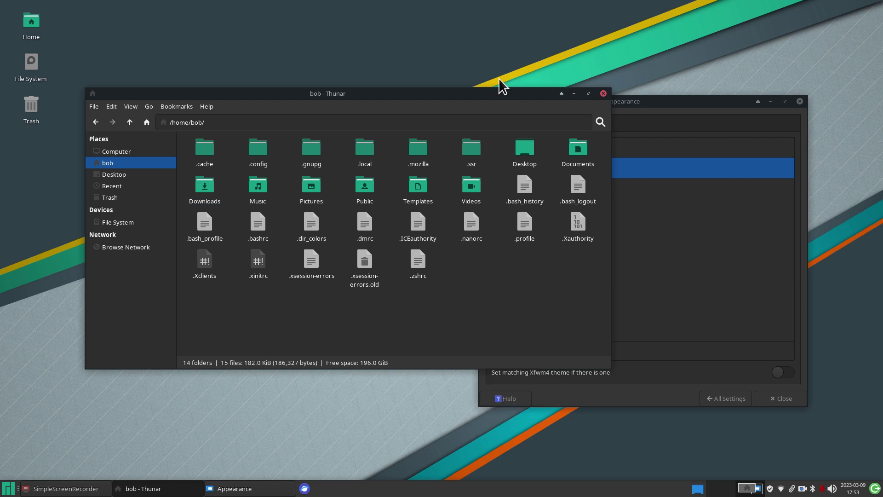
{"action": "left_click_drag", "start_coordinate": [500, 94], "coordinate": [394, 80]}
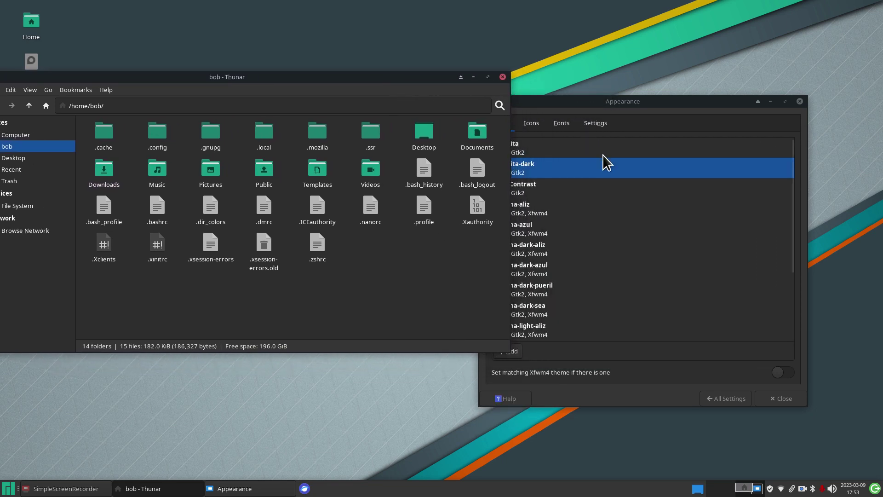
Install 106338-ModBlackmoon-SteelKing.tar from Downloads using the Appearance Style tab's Add button
{"action": "left_click", "coordinate": [603, 102]}
{"action": "left_click_drag", "start_coordinate": [579, 101], "coordinate": [639, 90]}
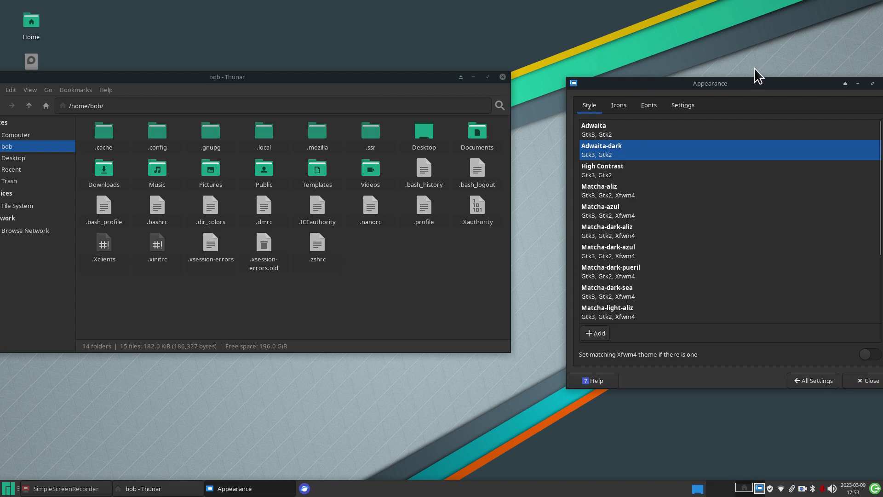
{"action": "left_click", "coordinate": [806, 380]}
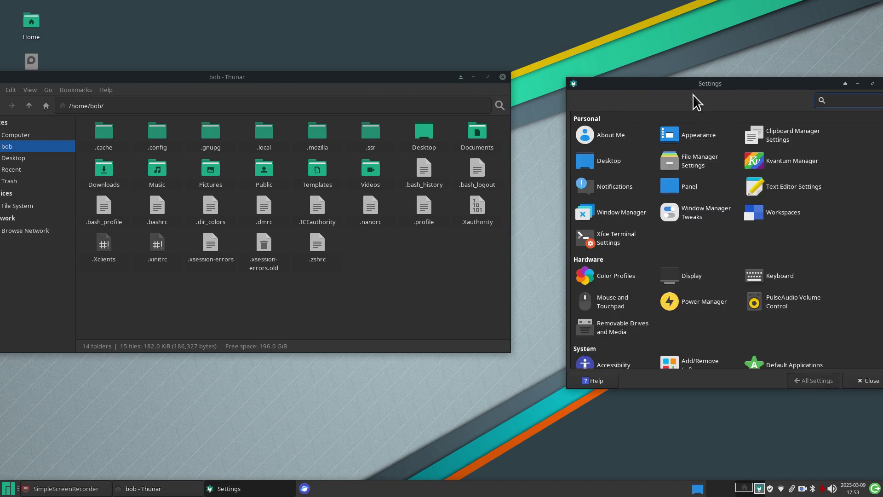
{"action": "left_click", "coordinate": [693, 134]}
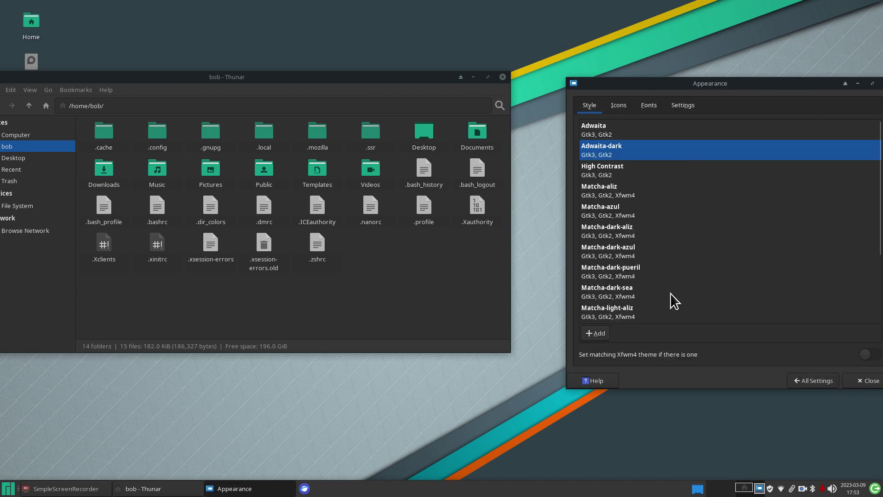
{"action": "left_click", "coordinate": [597, 335]}
{"action": "left_click", "coordinate": [539, 131]}
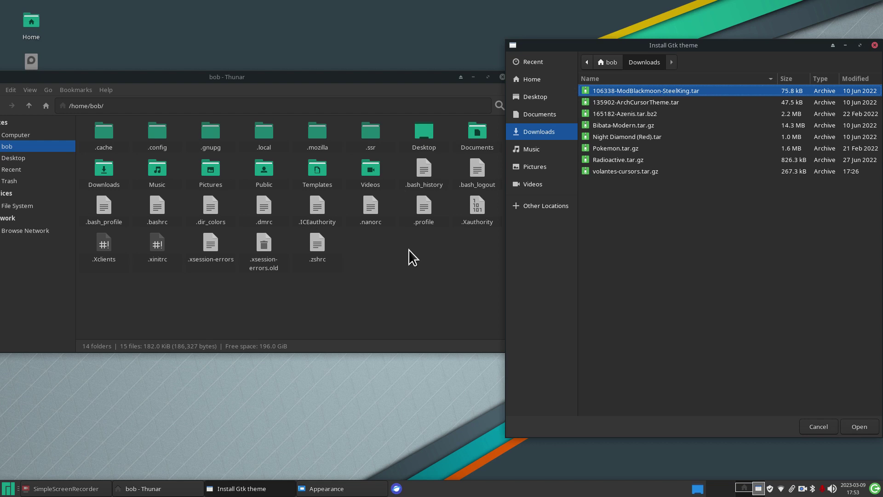
{"action": "left_click", "coordinate": [860, 428]}
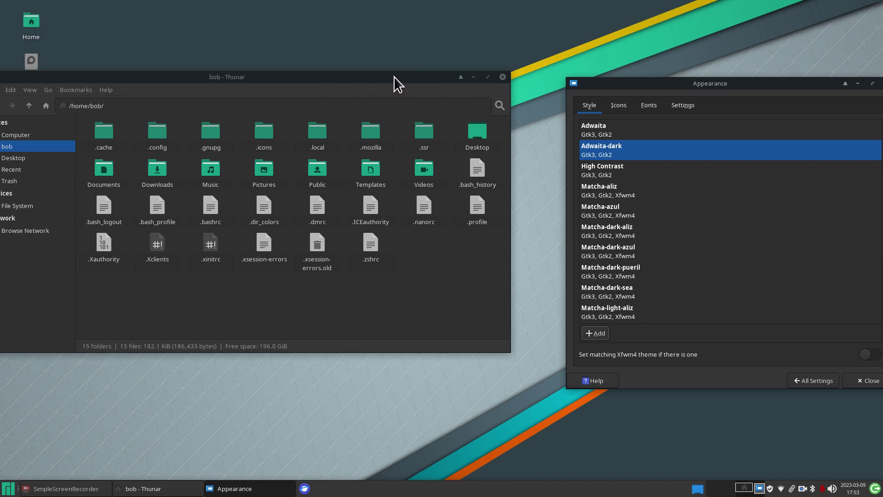
Open .icons in Thunar, inspect the ModBlackmoon-SteelKing folder, and go back up to .icons
{"action": "left_click", "coordinate": [266, 131]}
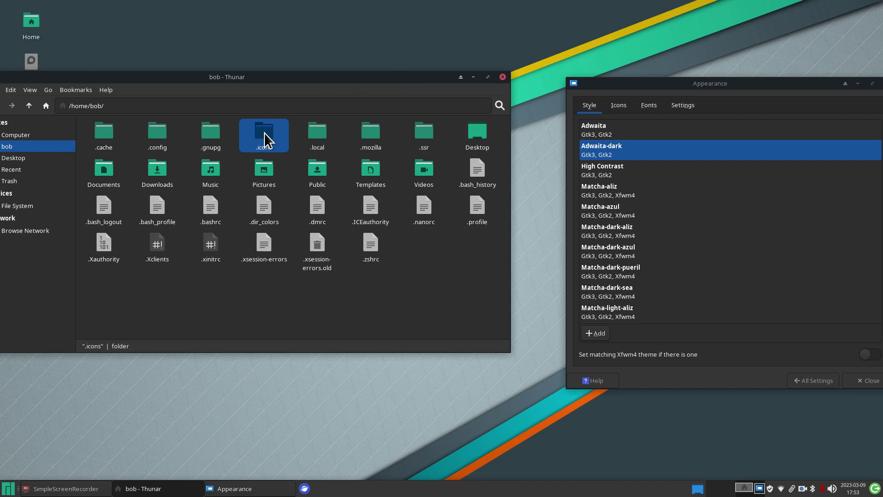
{"action": "double_click", "coordinate": [264, 133]}
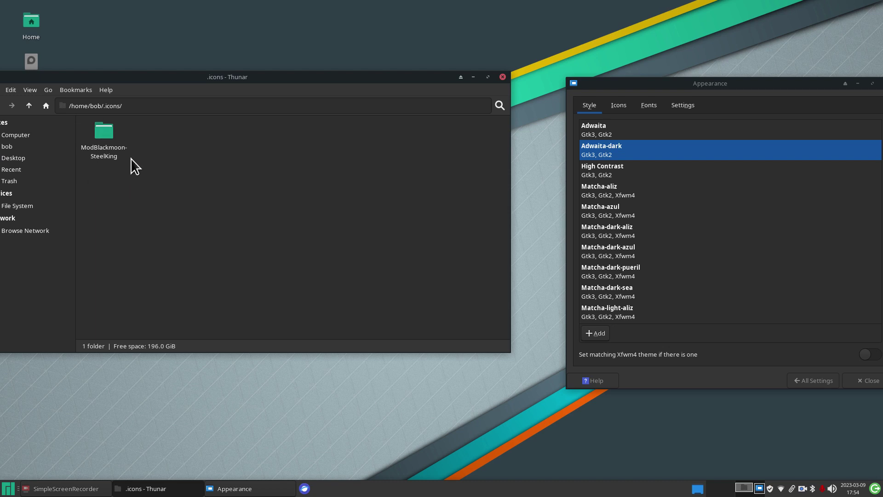
{"action": "double_click", "coordinate": [101, 134]}
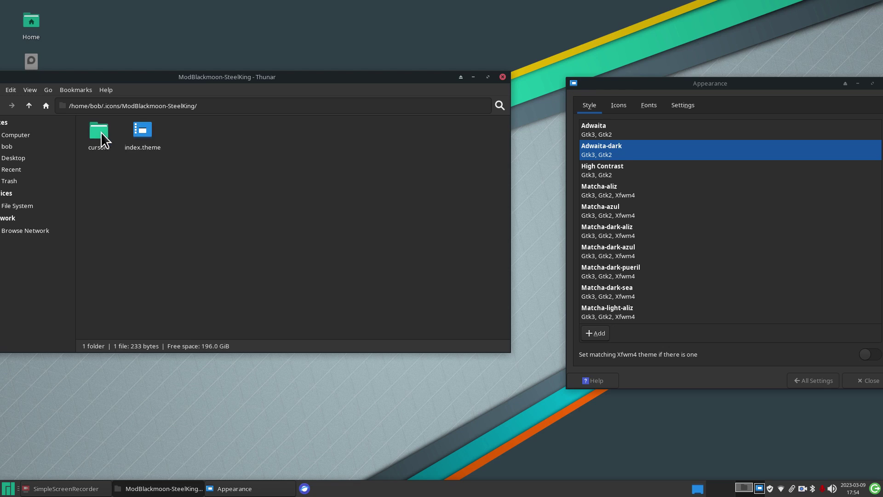
{"action": "left_click", "coordinate": [30, 109]}
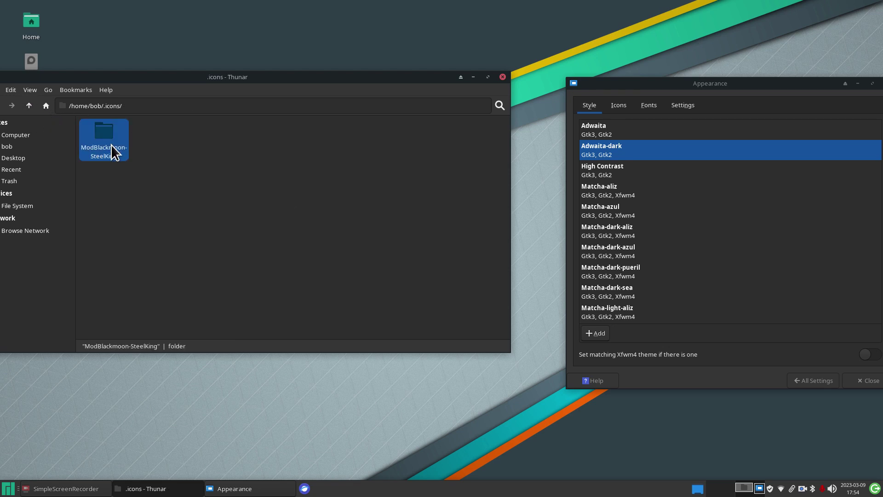
{"action": "left_click", "coordinate": [811, 380]}
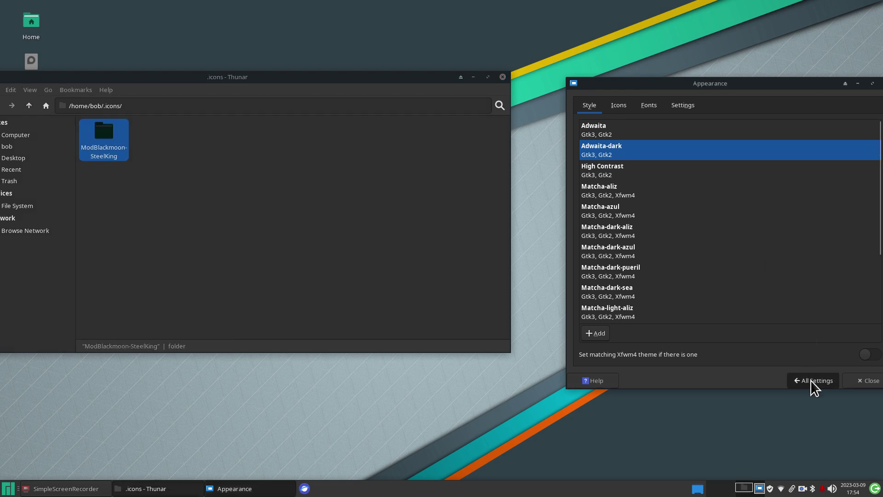
Confirm ModBlackmoon-SteelKing is listed among the Mouse and Touchpad cursor themes
{"action": "left_click", "coordinate": [607, 299]}
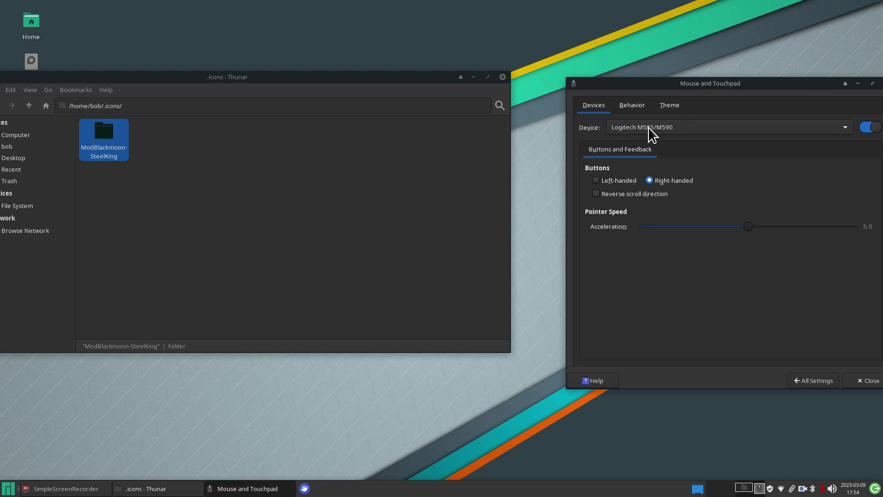
{"action": "left_click", "coordinate": [672, 107]}
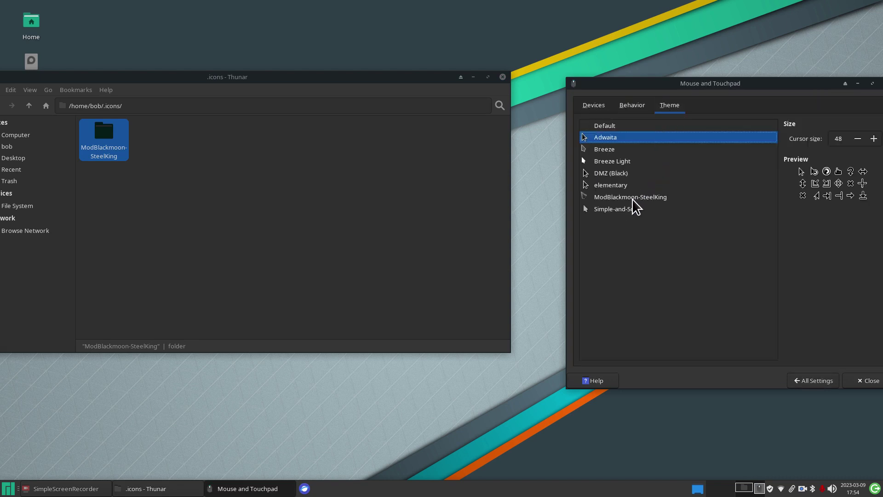
{"action": "mouse_move", "coordinate": [632, 199]}
Open the Icons tab of the Appearance settings
{"action": "left_click", "coordinate": [813, 381]}
{"action": "left_click", "coordinate": [698, 138]}
{"action": "left_click", "coordinate": [619, 107]}
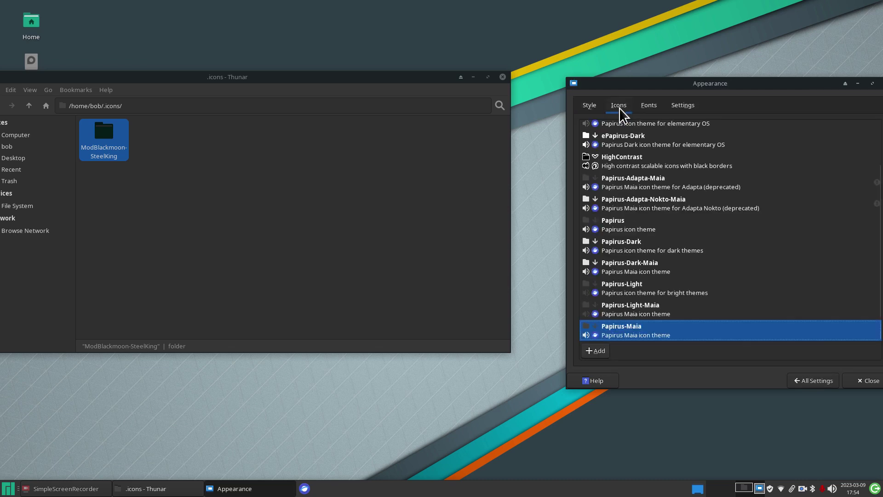
Install 165182-Azenis.tar.bz2 from Downloads via the Appearance Icons tab's Add button
{"action": "left_click", "coordinate": [599, 354]}
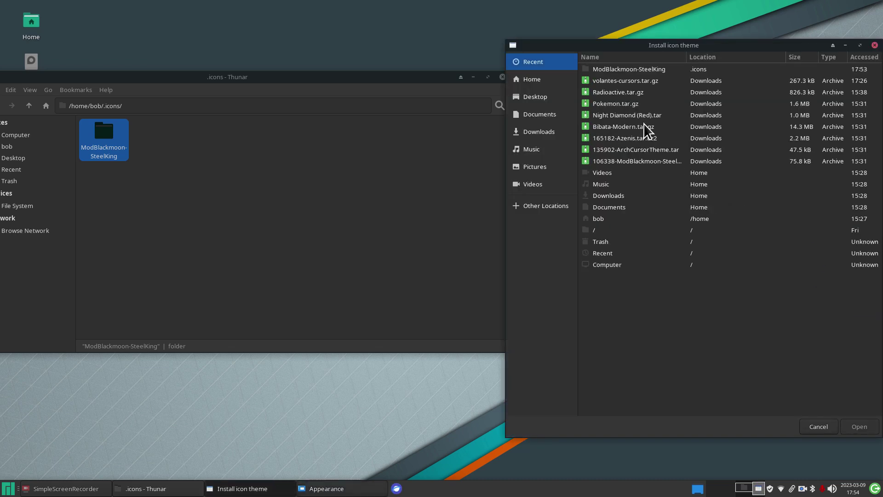
{"action": "left_click", "coordinate": [540, 132]}
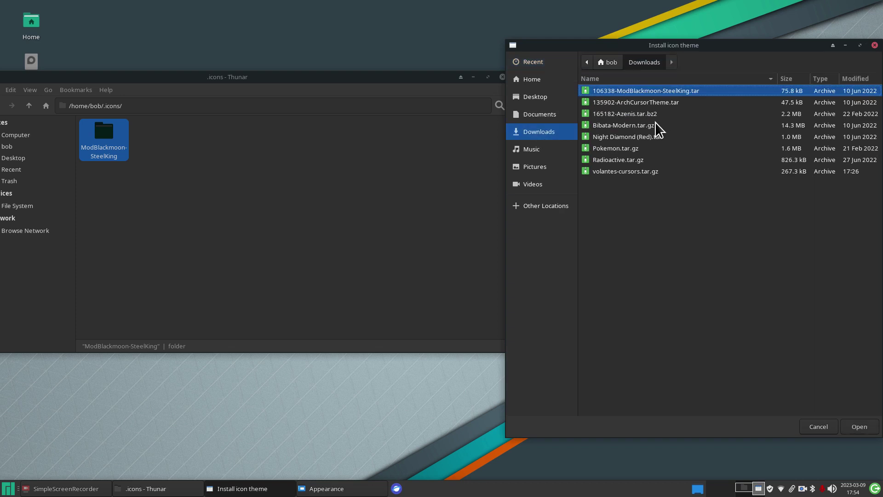
{"action": "left_click", "coordinate": [611, 115]}
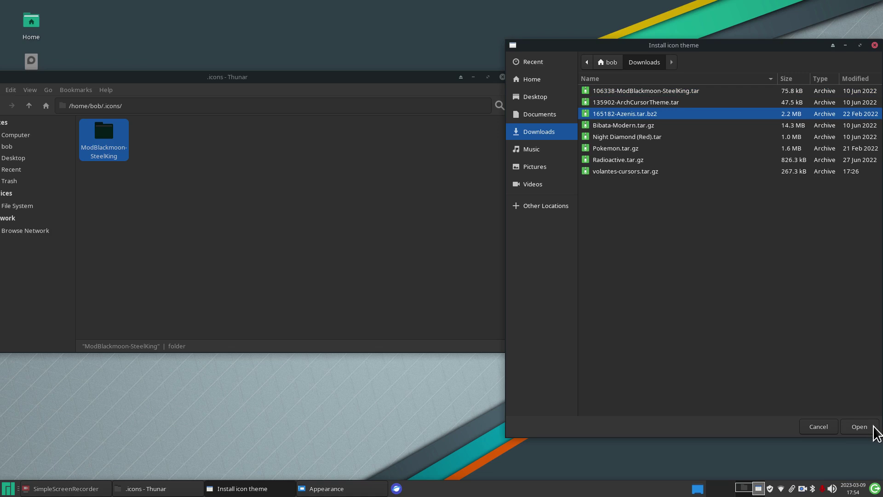
{"action": "left_click", "coordinate": [862, 428]}
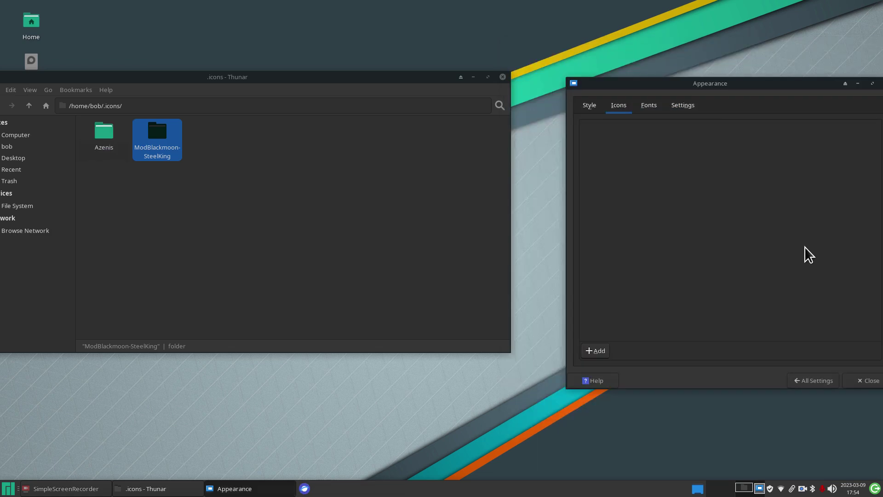
{"action": "left_click", "coordinate": [158, 183]}
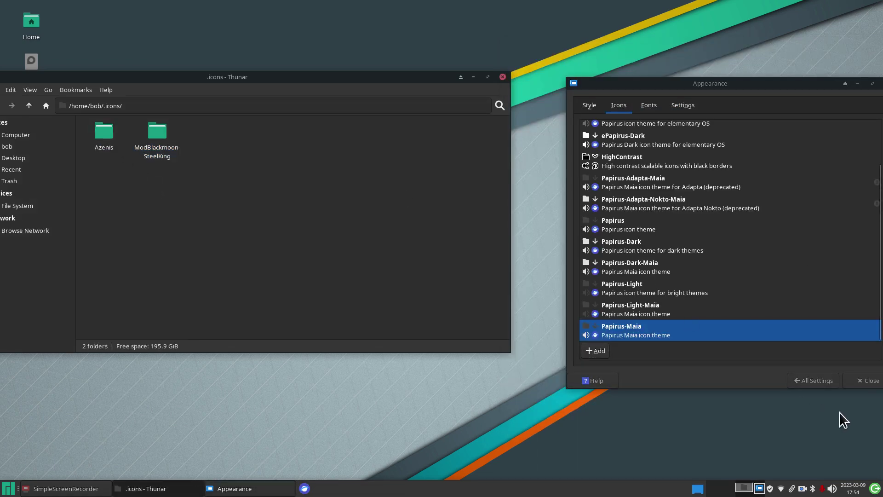
{"action": "left_click", "coordinate": [812, 380]}
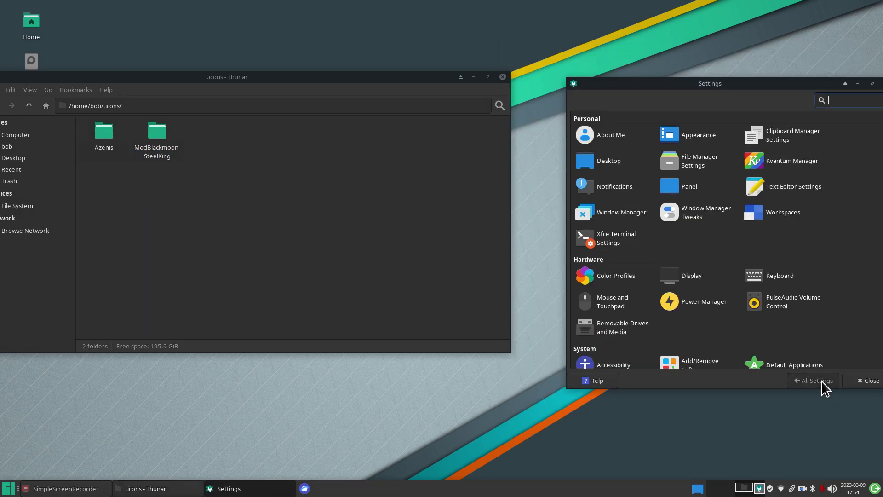
Apply the Azenis cursor theme and adjust the cursor size to 72
{"action": "left_click", "coordinate": [613, 300]}
{"action": "left_click", "coordinate": [669, 105]}
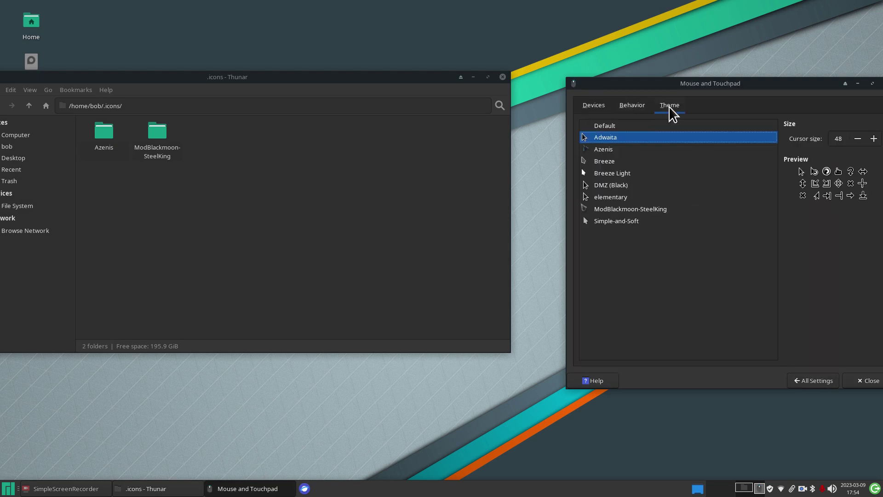
{"action": "left_click", "coordinate": [606, 148]}
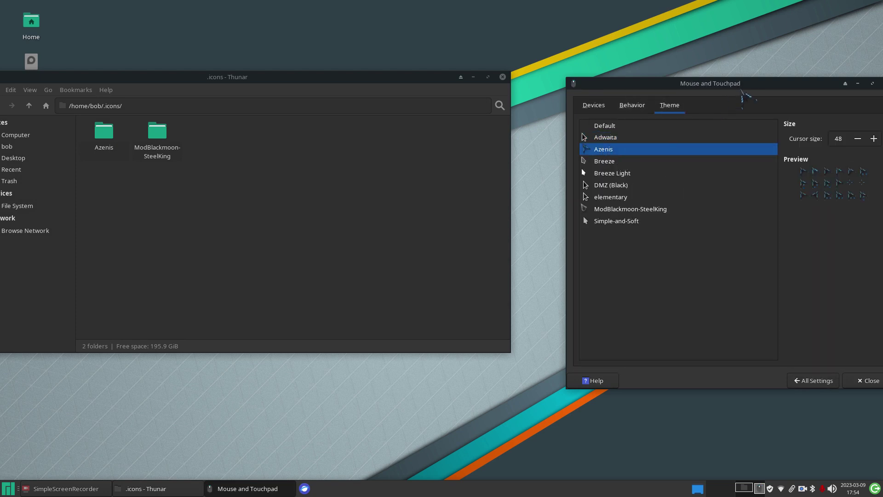
{"action": "left_click_drag", "start_coordinate": [747, 88], "coordinate": [701, 90]}
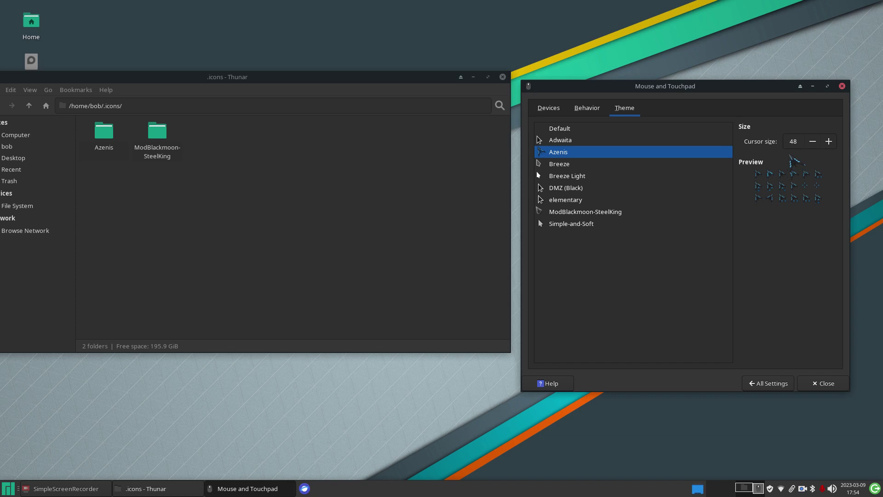
{"action": "left_click", "coordinate": [812, 142]}
{"action": "left_click", "coordinate": [812, 142]}
{"action": "left_click", "coordinate": [812, 141]}
{"action": "left_click", "coordinate": [812, 142]}
{"action": "left_click", "coordinate": [812, 142]}
{"action": "left_click", "coordinate": [812, 142]}
{"action": "left_click", "coordinate": [812, 143]}
{"action": "left_click", "coordinate": [812, 141]}
{"action": "left_click", "coordinate": [812, 142]}
{"action": "left_click", "coordinate": [812, 141]}
{"action": "left_click", "coordinate": [812, 142]}
{"action": "left_click", "coordinate": [813, 142]}
{"action": "left_click", "coordinate": [812, 142]}
{"action": "left_click", "coordinate": [829, 142]}
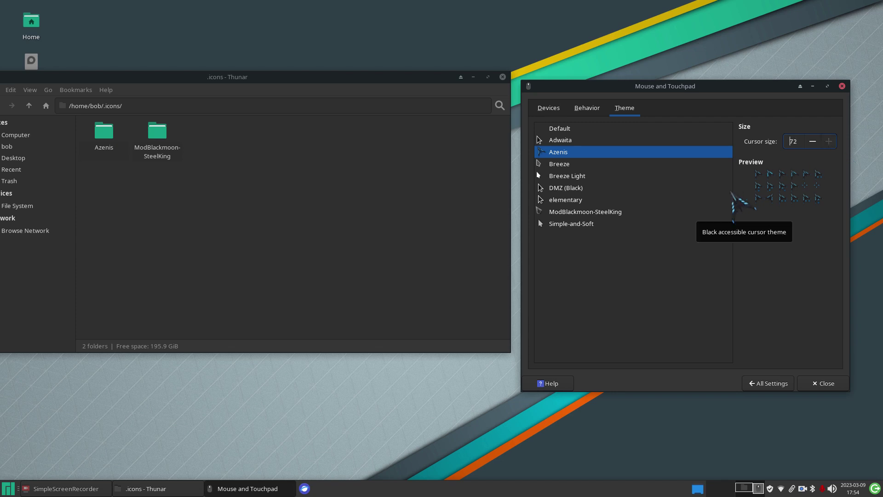
{"action": "left_click", "coordinate": [776, 384]}
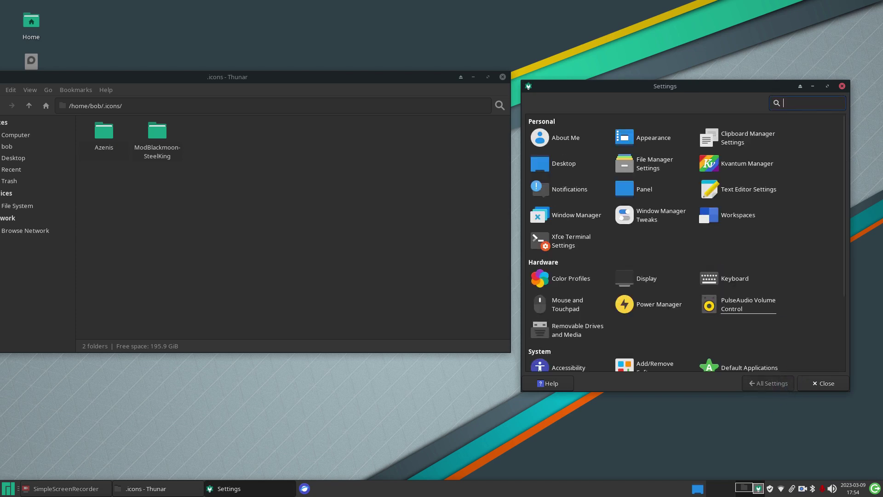
Glance at Display settings, then switch the cursor theme back to Adwaita at size 72
{"action": "left_click", "coordinate": [644, 278]}
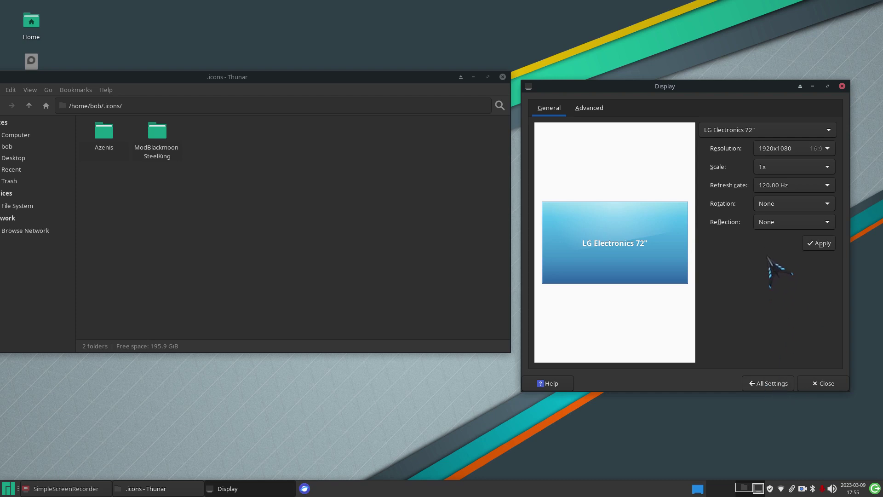
{"action": "left_click", "coordinate": [769, 384]}
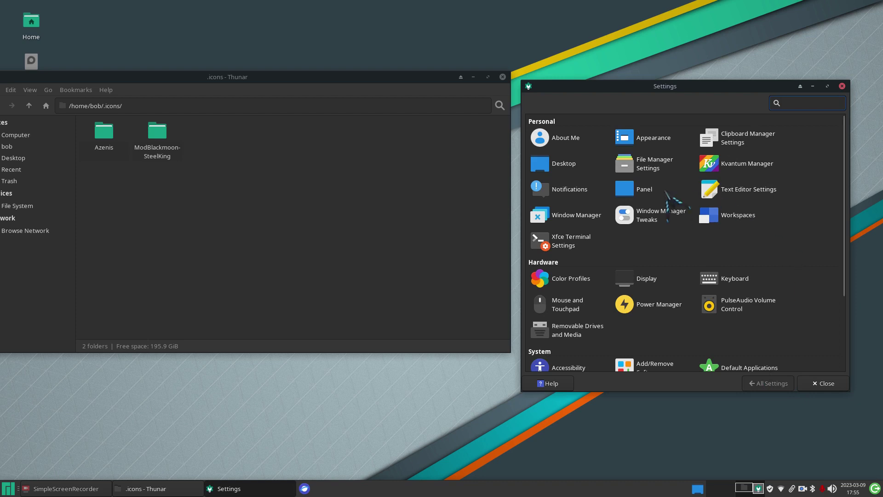
{"action": "left_click", "coordinate": [585, 305]}
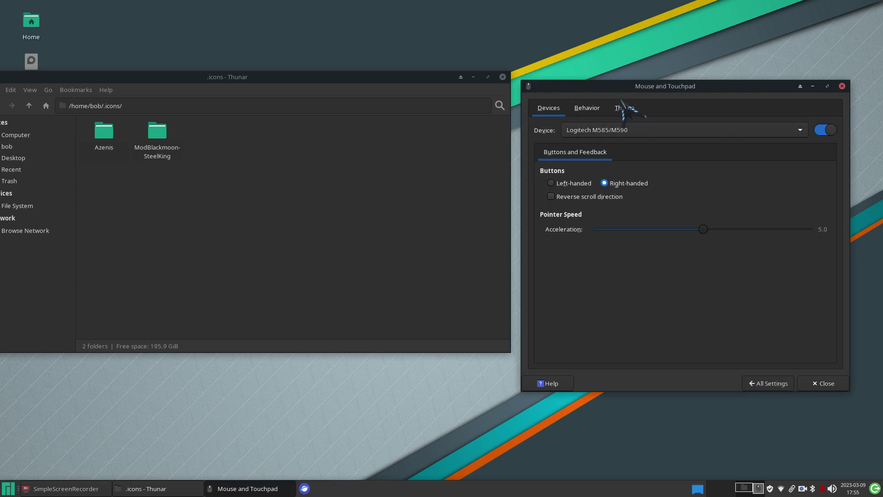
{"action": "left_click", "coordinate": [624, 108]}
{"action": "left_click", "coordinate": [549, 140]}
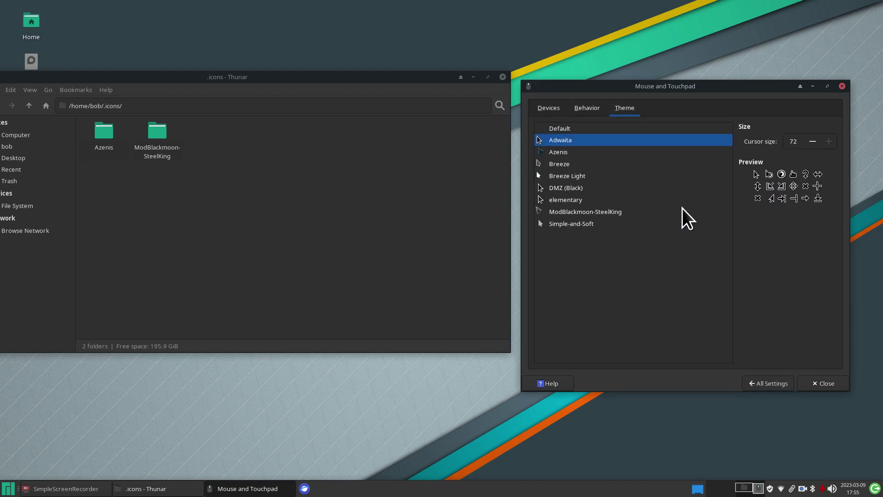
{"action": "left_click", "coordinate": [770, 384]}
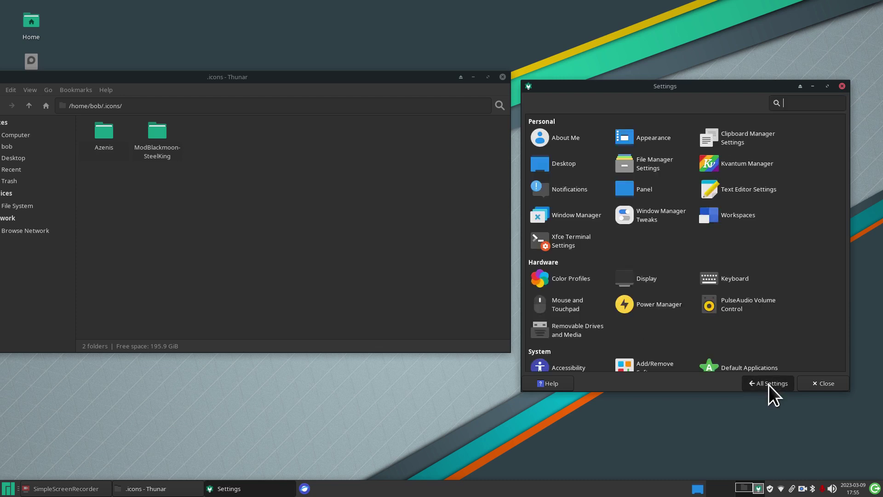
Install Pokemon.tar.gz from Downloads through the Appearance Style tab's Add button
{"action": "left_click", "coordinate": [654, 137]}
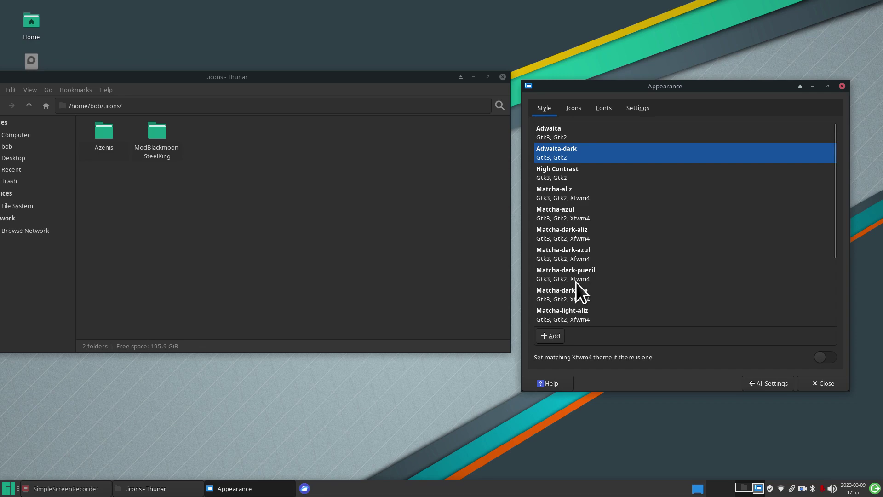
{"action": "left_click", "coordinate": [578, 106]}
{"action": "left_click", "coordinate": [548, 109]}
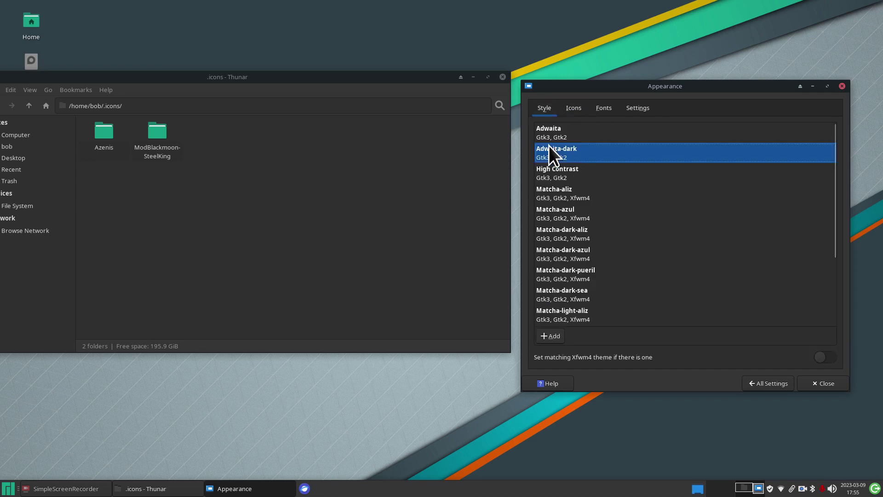
{"action": "left_click", "coordinate": [550, 336]}
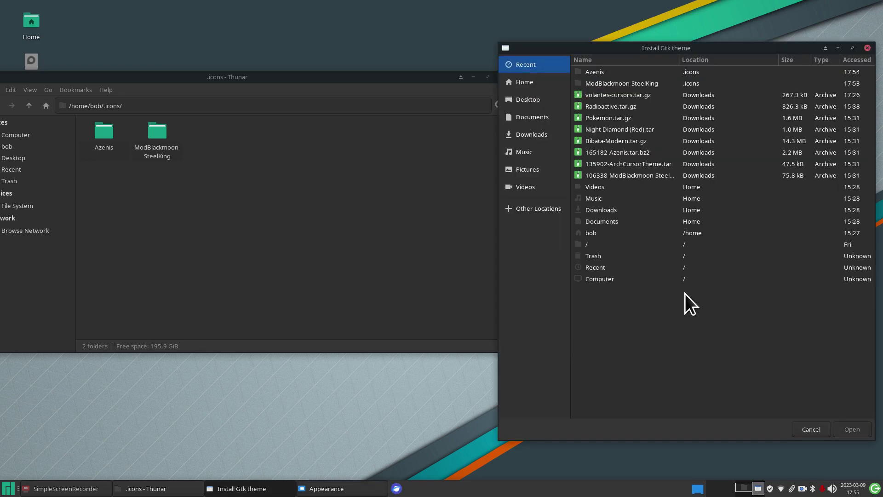
{"action": "left_click", "coordinate": [528, 134]}
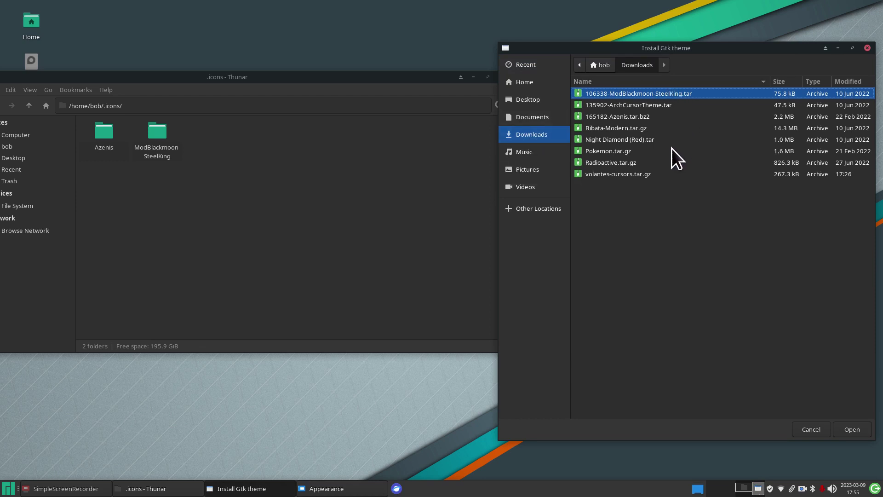
{"action": "left_click", "coordinate": [590, 151]}
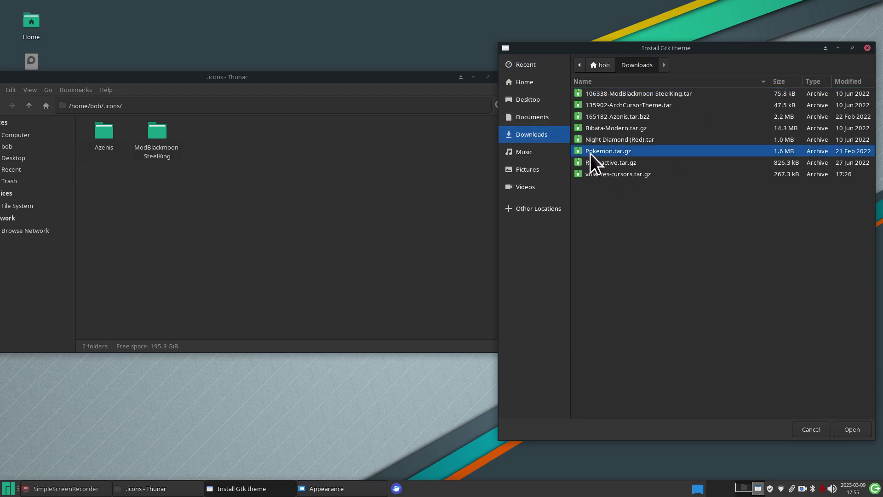
{"action": "left_click", "coordinate": [614, 164]}
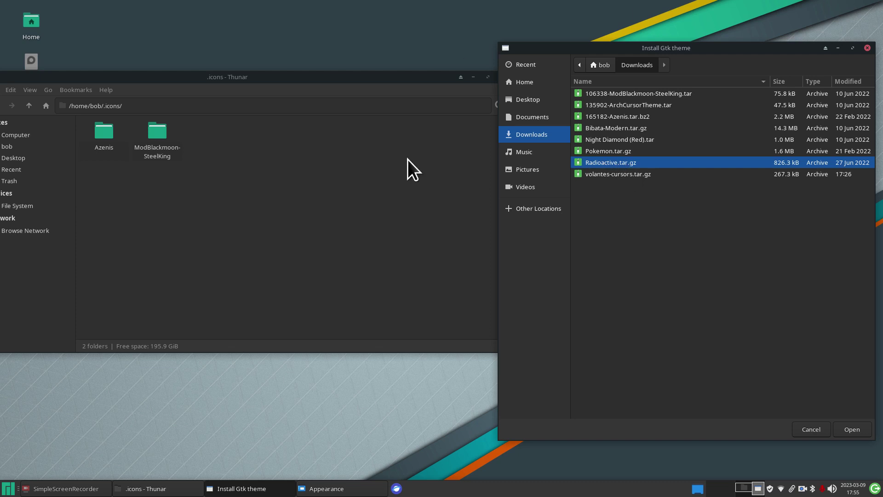
{"action": "left_click", "coordinate": [611, 153]}
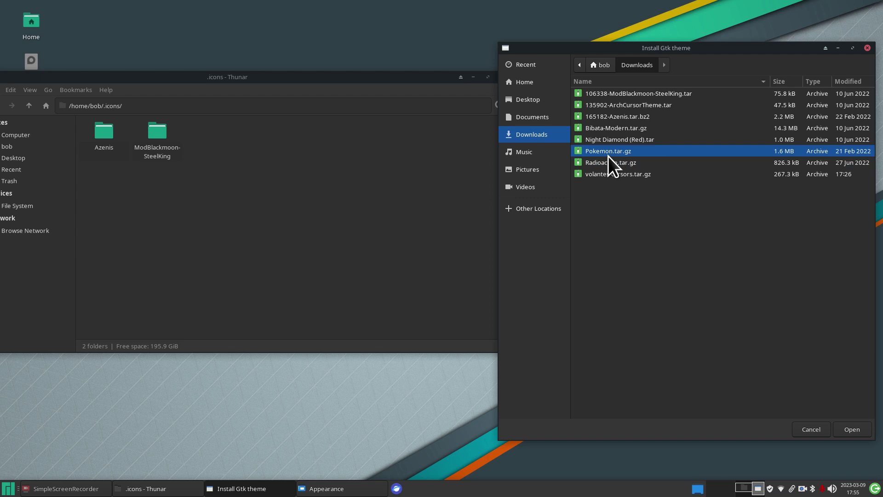
{"action": "left_click", "coordinate": [855, 428]}
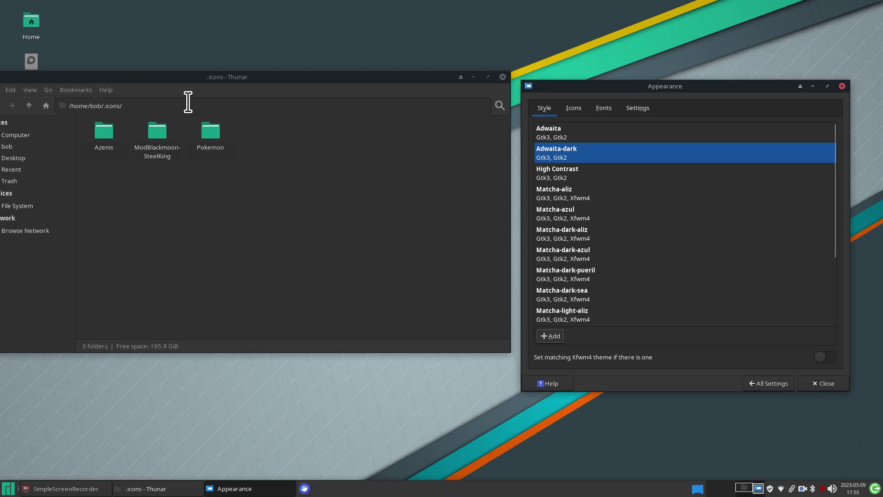
Try the Pokemon cursor theme, revert to Adwaita, and reopen Appearance
{"action": "left_click", "coordinate": [768, 387]}
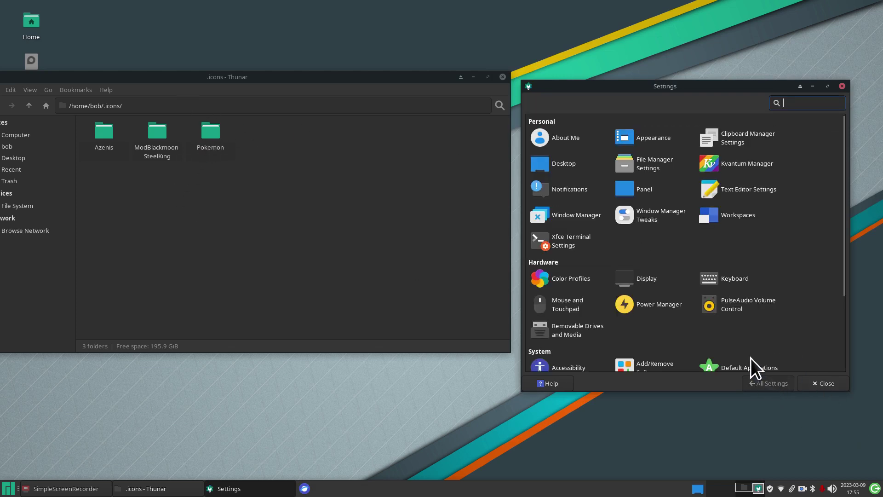
{"action": "left_click", "coordinate": [555, 307]}
{"action": "left_click", "coordinate": [639, 112]}
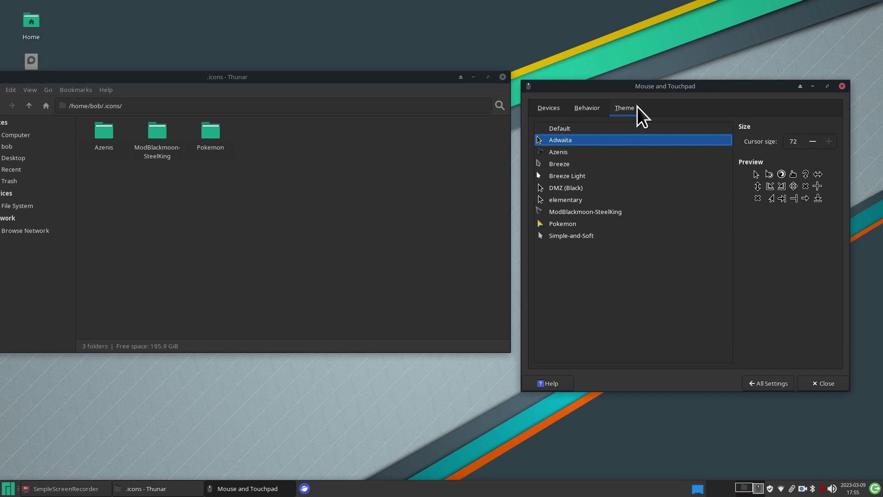
{"action": "left_click", "coordinate": [583, 222]}
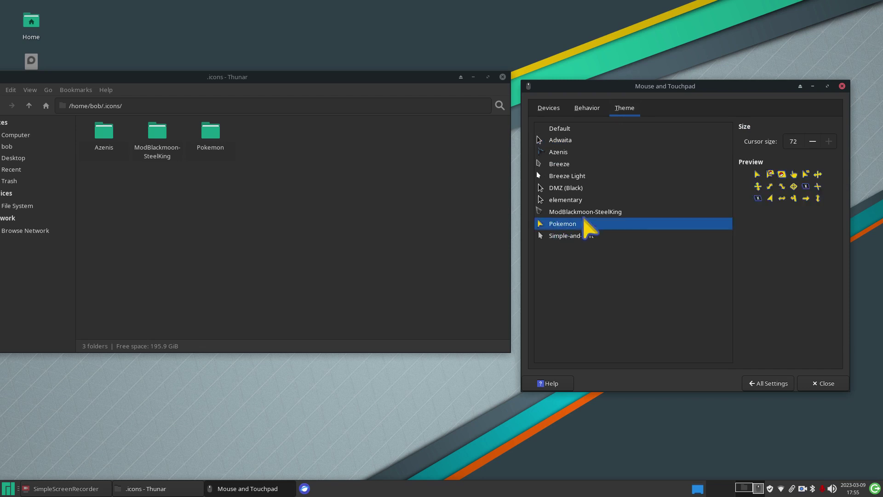
{"action": "left_click", "coordinate": [557, 140]}
{"action": "left_click", "coordinate": [777, 383]}
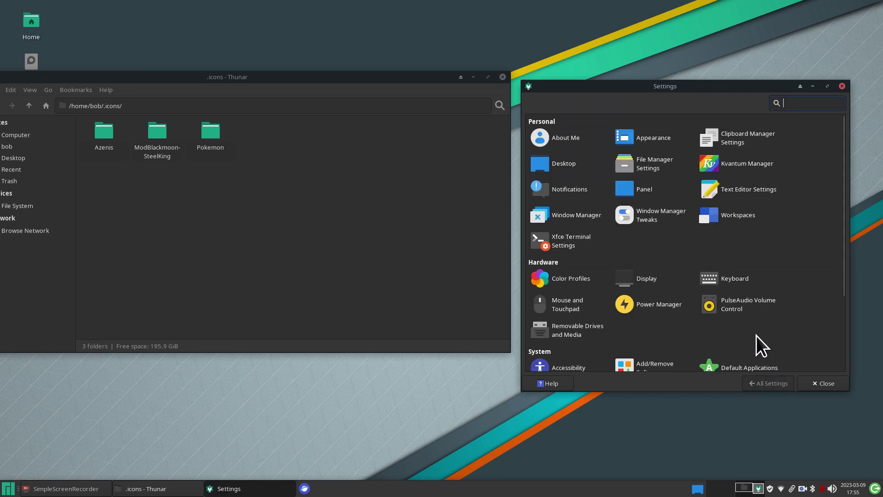
{"action": "left_click", "coordinate": [656, 139]}
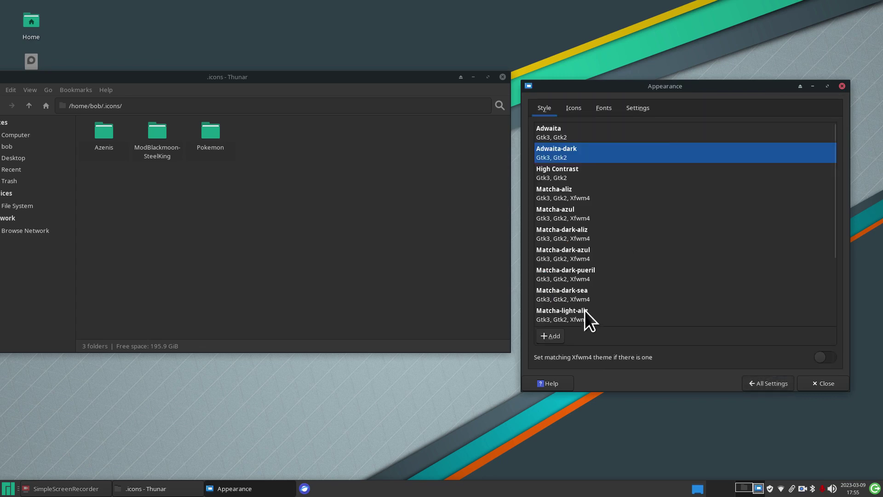
Install Radioactive.tar.gz from Downloads using the Appearance Add button
{"action": "left_click", "coordinate": [559, 339]}
{"action": "left_click", "coordinate": [537, 134]}
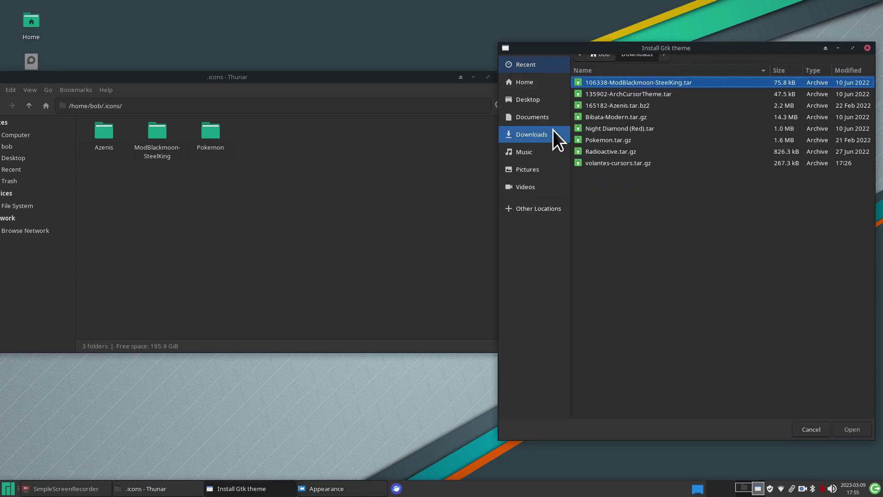
{"action": "left_click", "coordinate": [612, 163]}
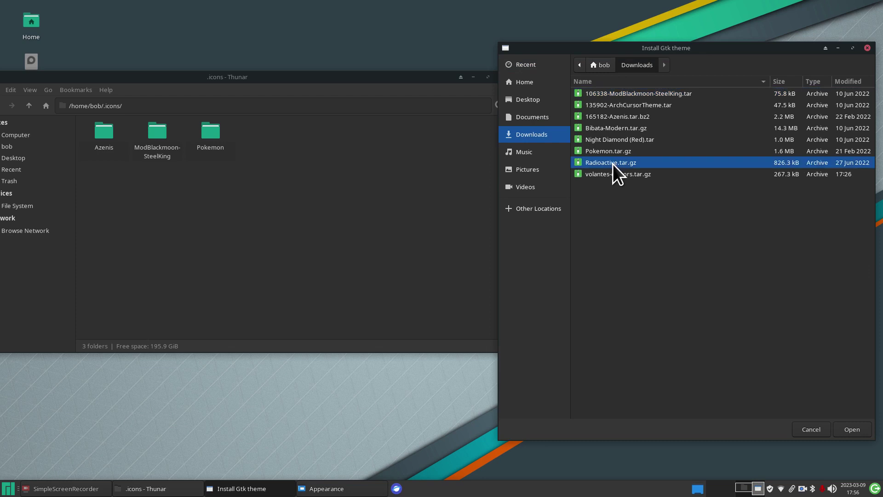
{"action": "left_click", "coordinate": [851, 429]}
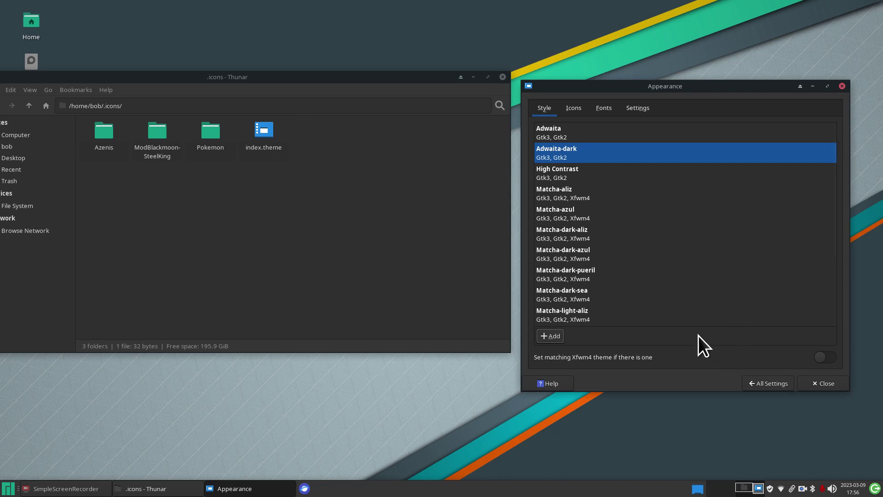
Switch the cursor theme to Pokemon in Mouse and Touchpad's Theme tab to test it
{"action": "left_click", "coordinate": [768, 383]}
{"action": "left_click", "coordinate": [559, 296]}
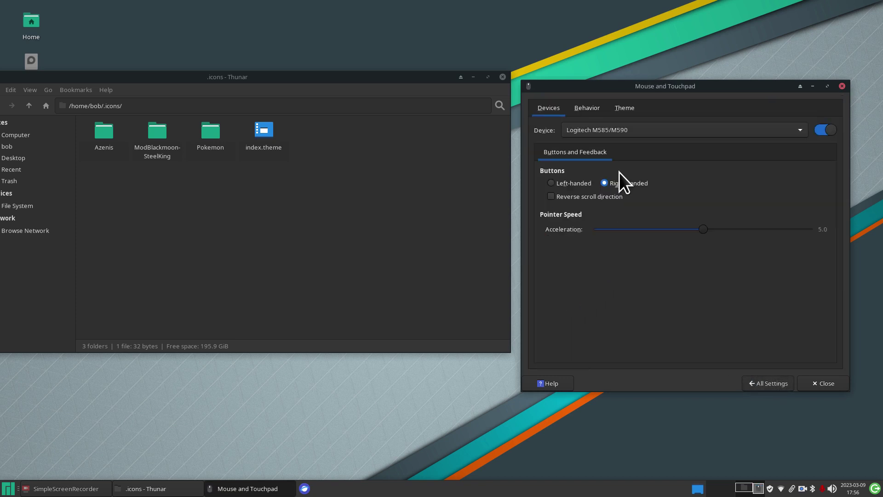
{"action": "left_click", "coordinate": [616, 109]}
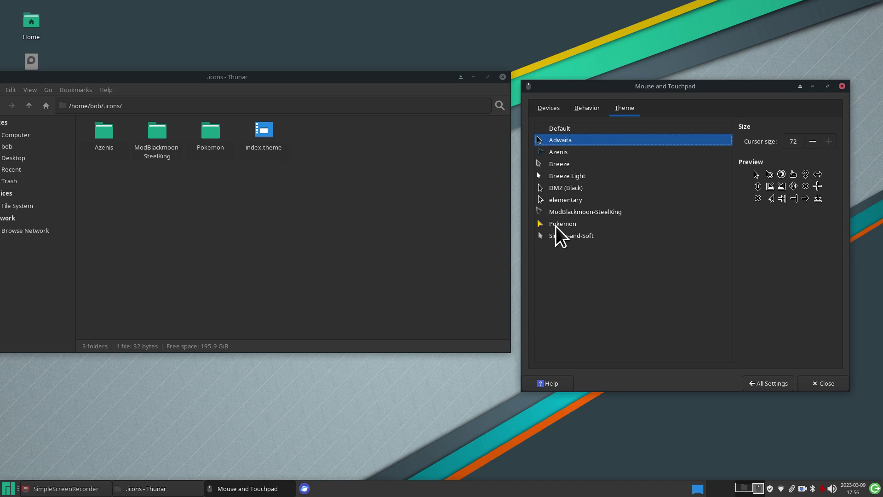
{"action": "left_click", "coordinate": [556, 225]}
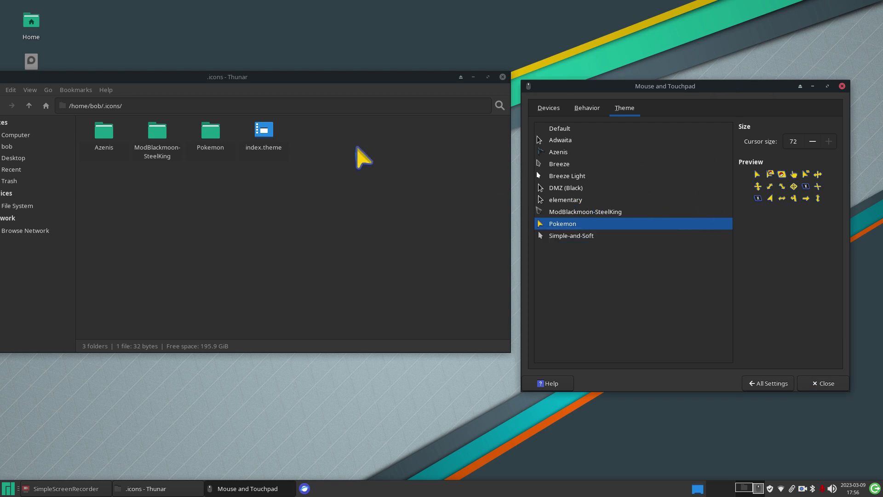
Restore the Adwaita cursor theme and close the Mouse and Touchpad settings
{"action": "left_click", "coordinate": [356, 147]}
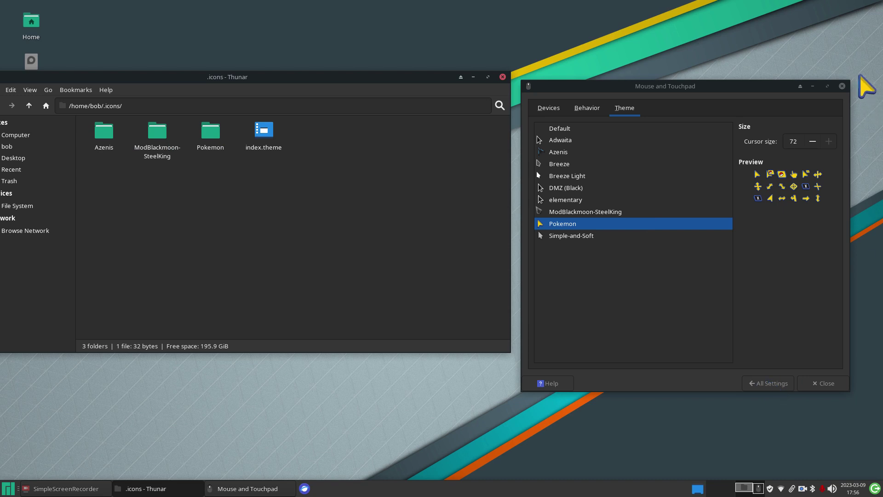
{"action": "left_click", "coordinate": [552, 140]}
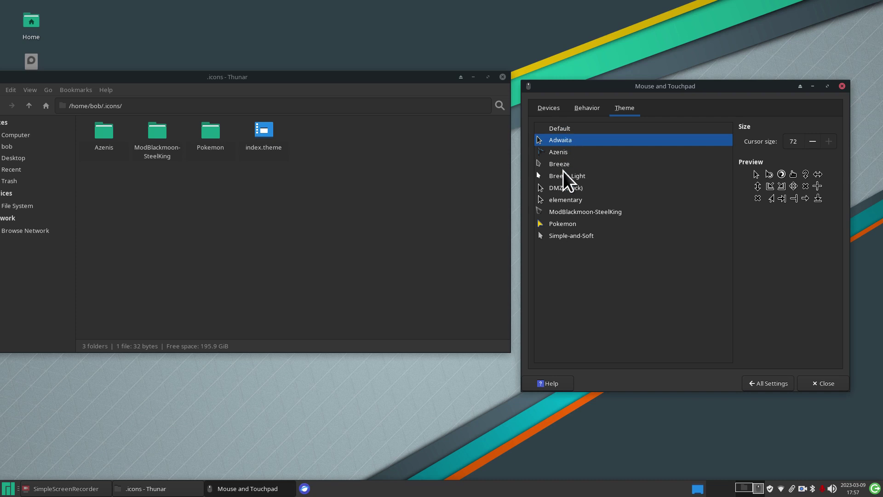
{"action": "mouse_move", "coordinate": [586, 213]}
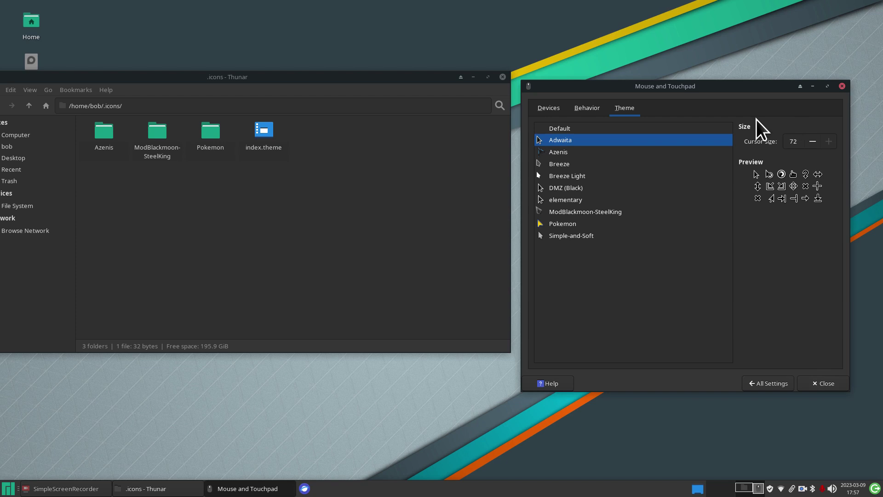
{"action": "left_click", "coordinate": [842, 86]}
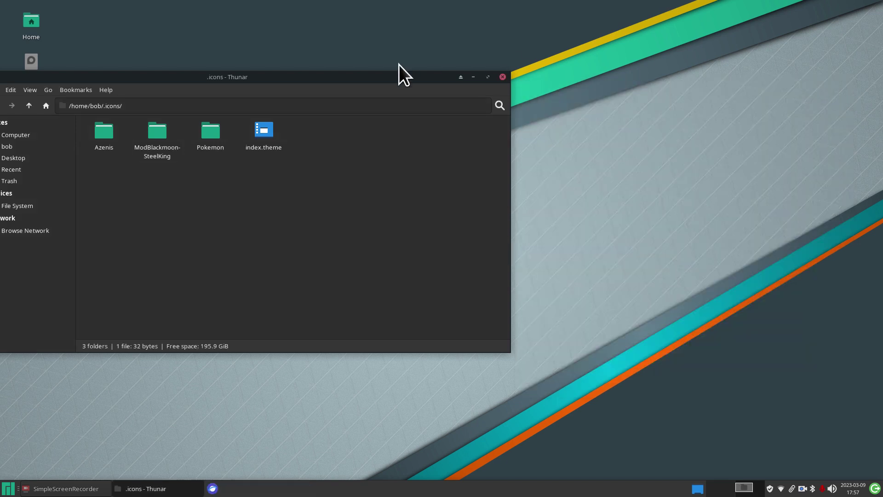
Move Thunar to the right and delete the .icons folder from the home folder
{"action": "left_click_drag", "start_coordinate": [312, 78], "coordinate": [627, 58]}
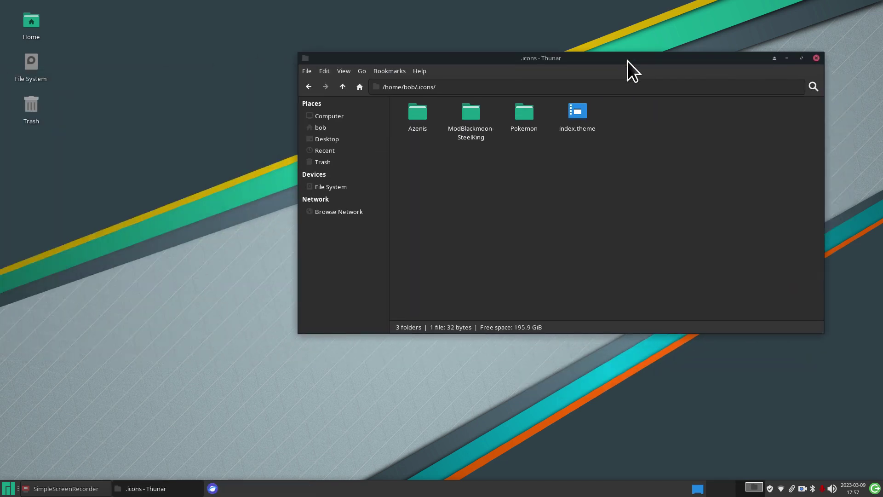
{"action": "left_click", "coordinate": [321, 127]}
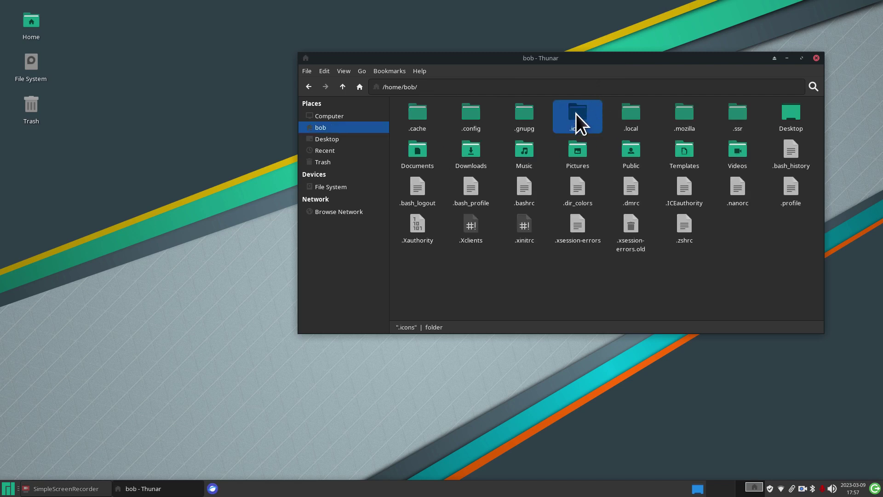
{"action": "key", "text": "Delete"}
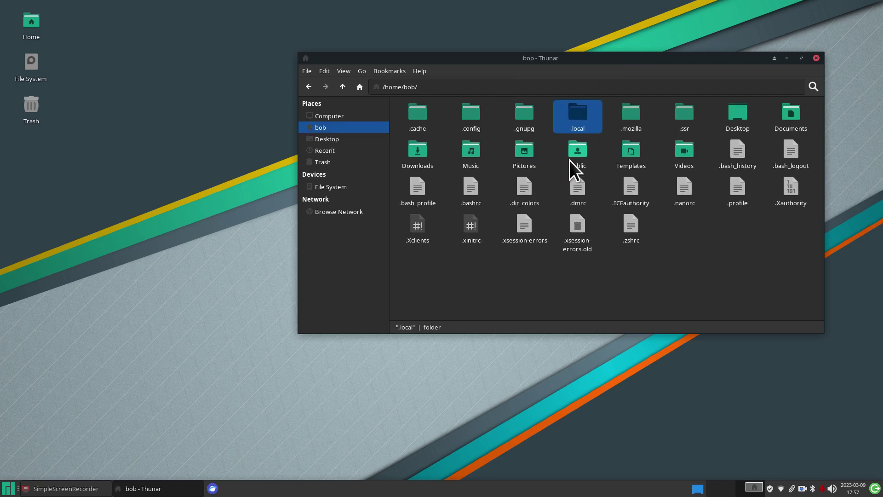
Review the cursor theme list in Mouse and Touchpad settings, then close it
{"action": "left_click", "coordinate": [8, 488]}
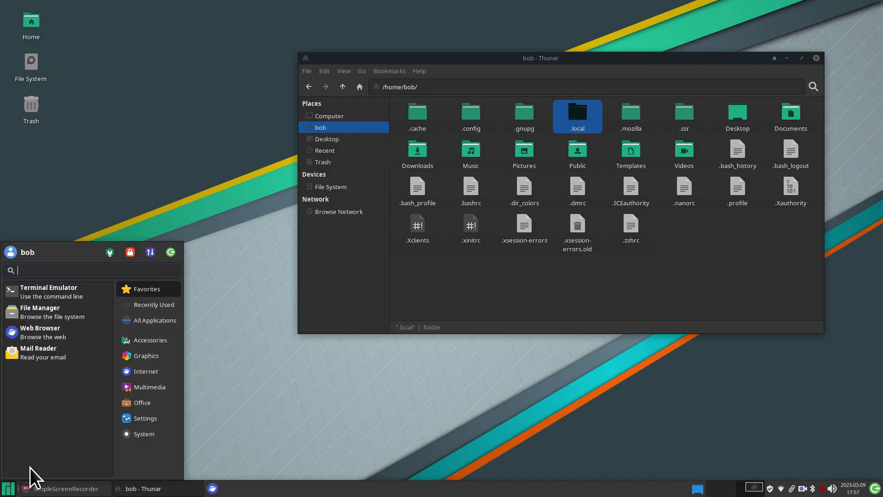
{"action": "left_click", "coordinate": [110, 252]}
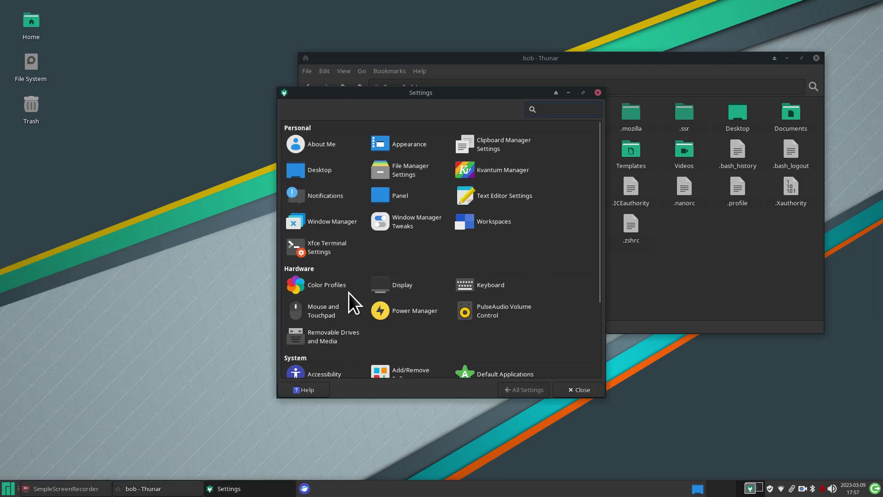
{"action": "left_click", "coordinate": [327, 315]}
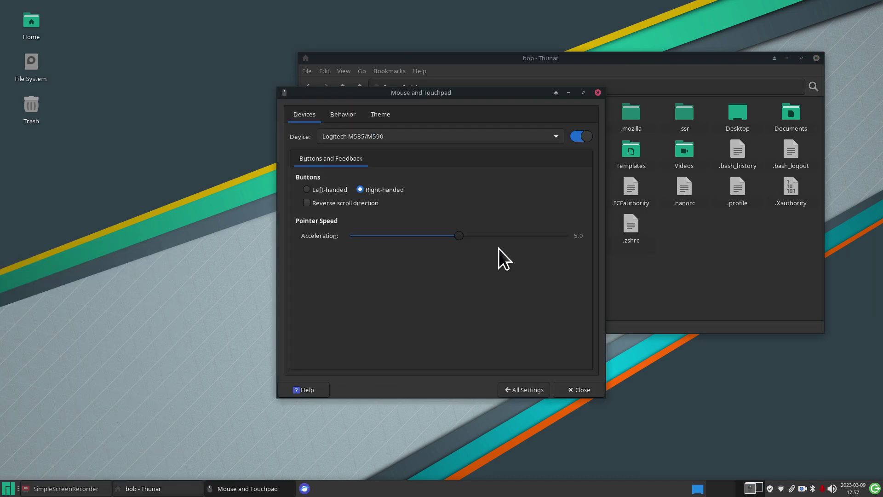
{"action": "left_click", "coordinate": [382, 115]}
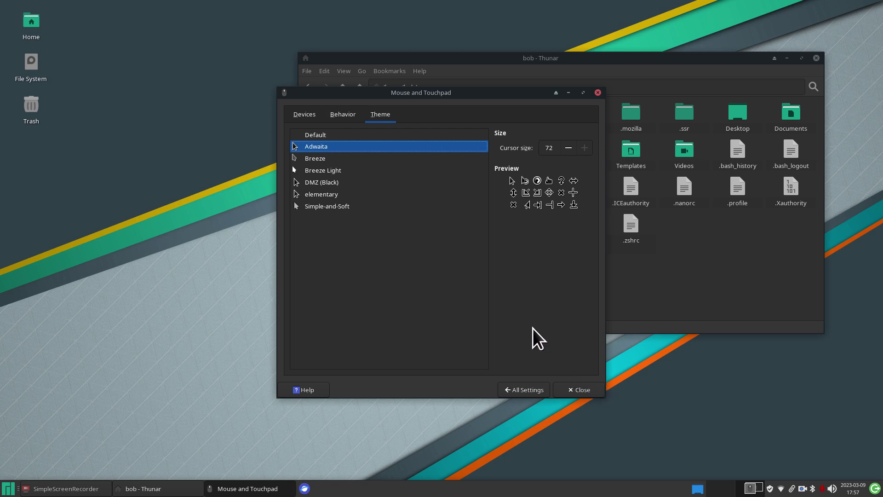
{"action": "left_click", "coordinate": [597, 93]}
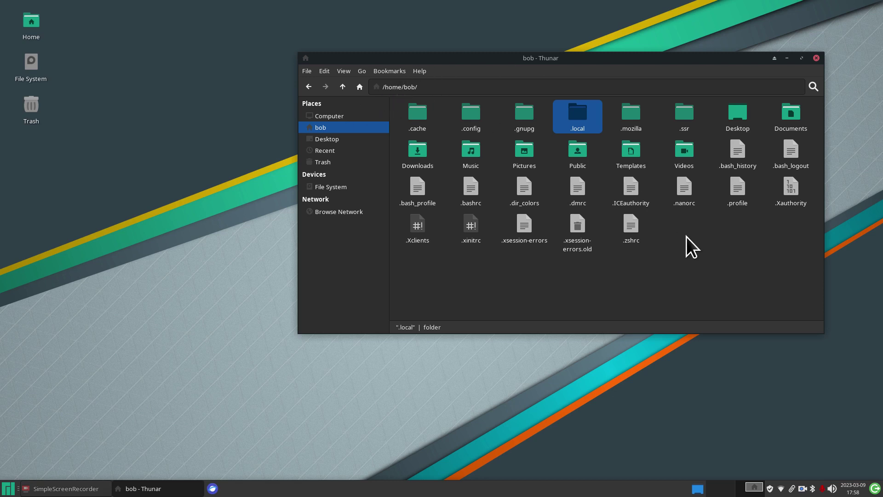
Start a new folder in the home folder and name it .icons
{"action": "right_click", "coordinate": [670, 237]}
{"action": "left_click", "coordinate": [702, 248]}
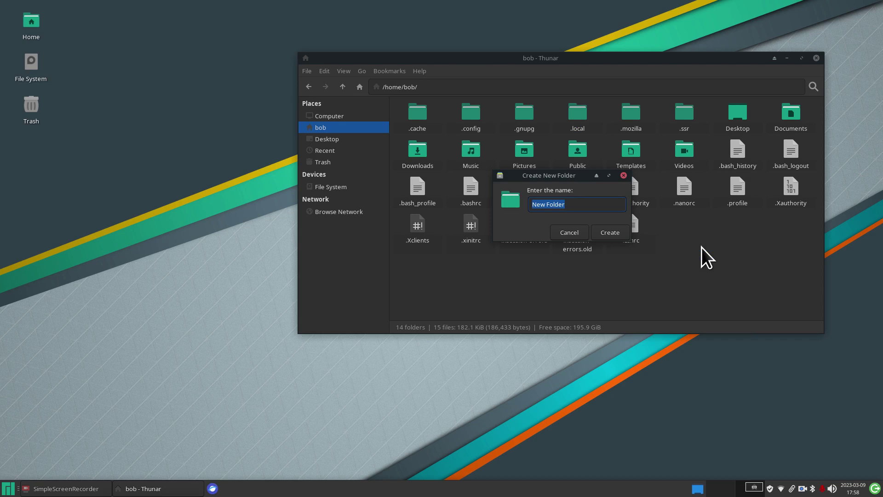
{"action": "type", "text": ".icons"}
Create and open the .icons folder, then shrink its window and move it right
{"action": "key", "text": "Return"}
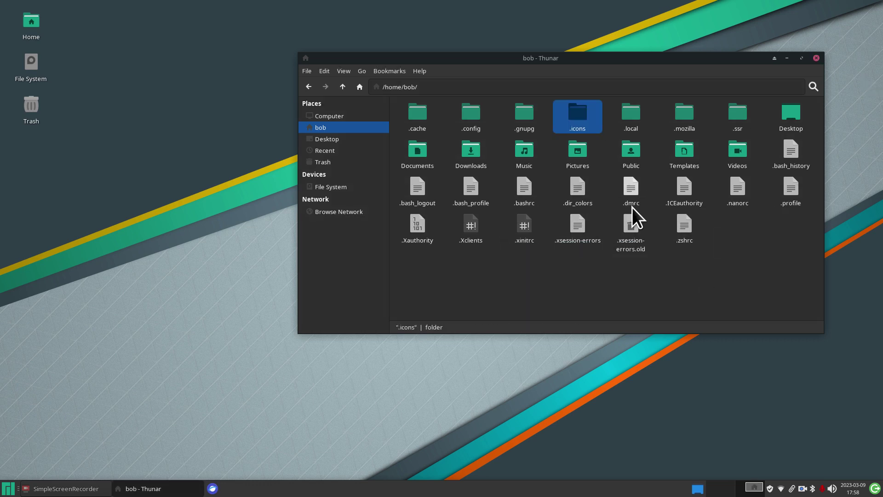
{"action": "double_click", "coordinate": [578, 115]}
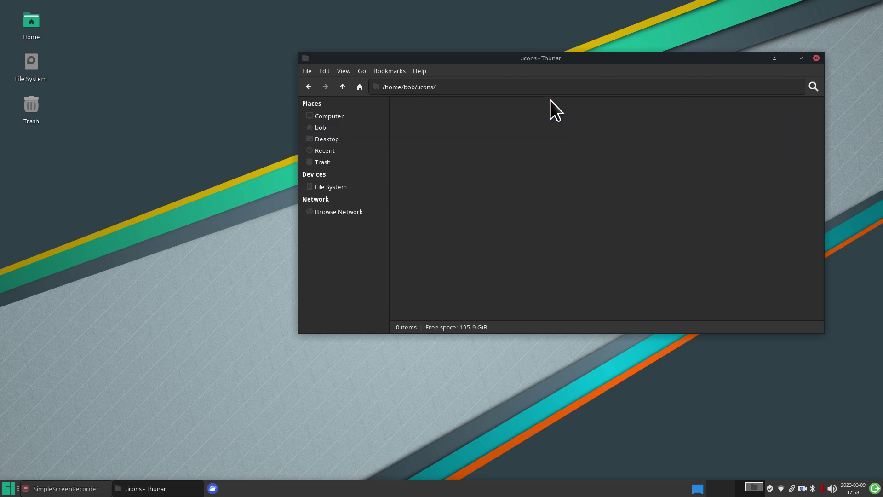
{"action": "left_click_drag", "start_coordinate": [509, 61], "coordinate": [468, 59]}
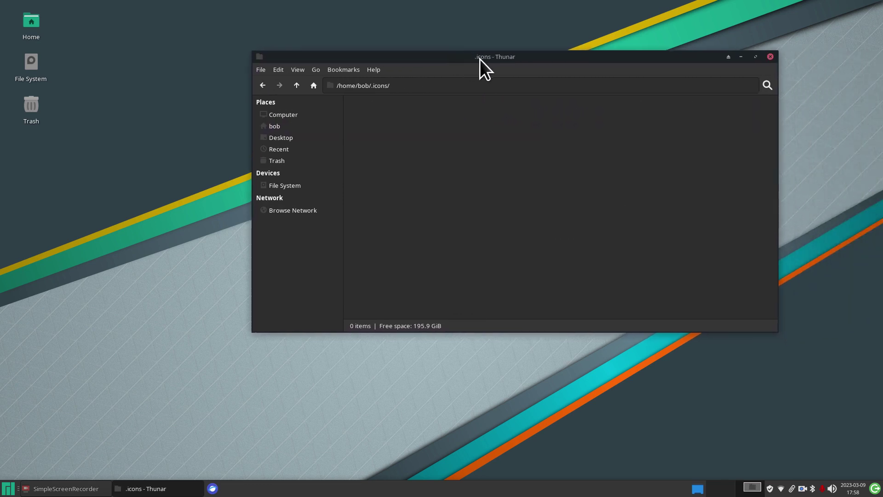
{"action": "right_click", "coordinate": [571, 58]}
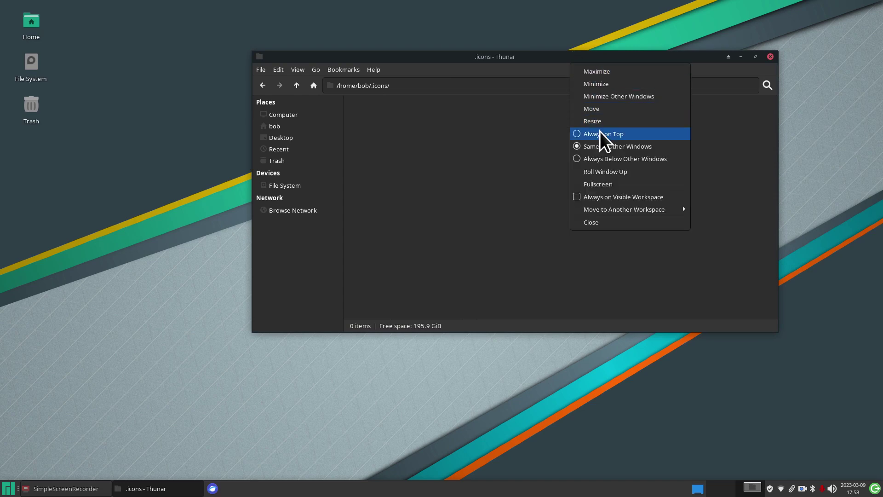
{"action": "left_click", "coordinate": [579, 123]}
{"action": "left_click", "coordinate": [612, 319]}
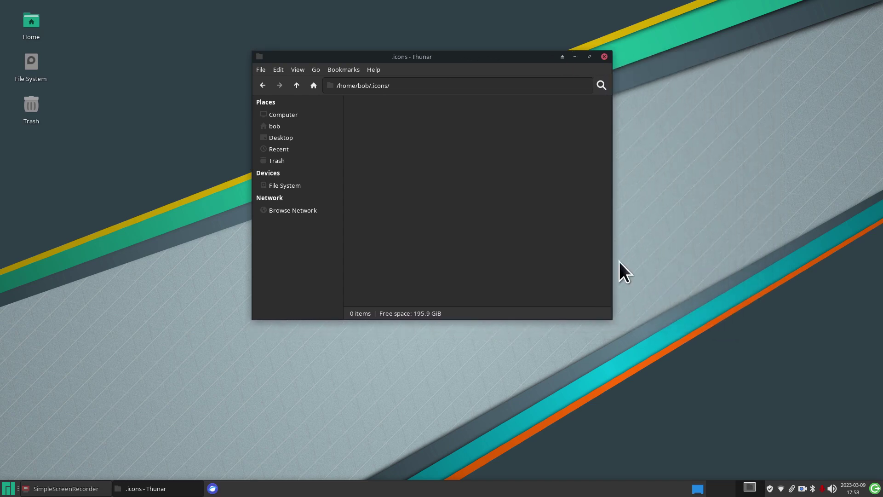
{"action": "left_click_drag", "start_coordinate": [451, 58], "coordinate": [693, 89]}
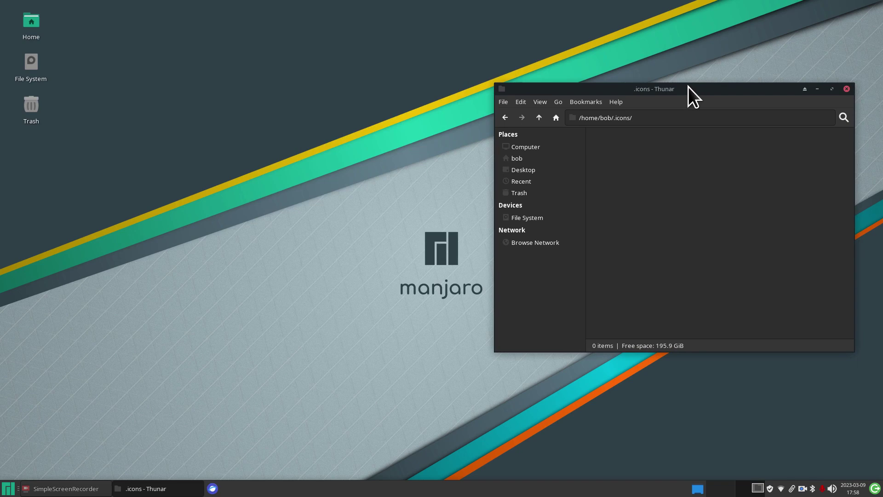
Open a second Thunar window on the left showing the home folder
{"action": "left_click", "coordinate": [506, 103]}
{"action": "left_click", "coordinate": [508, 126]}
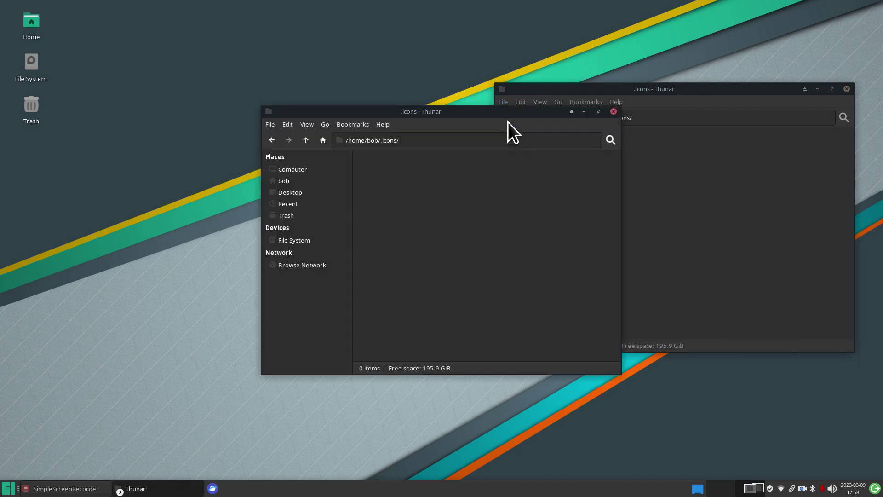
{"action": "left_click_drag", "start_coordinate": [443, 114], "coordinate": [274, 98]}
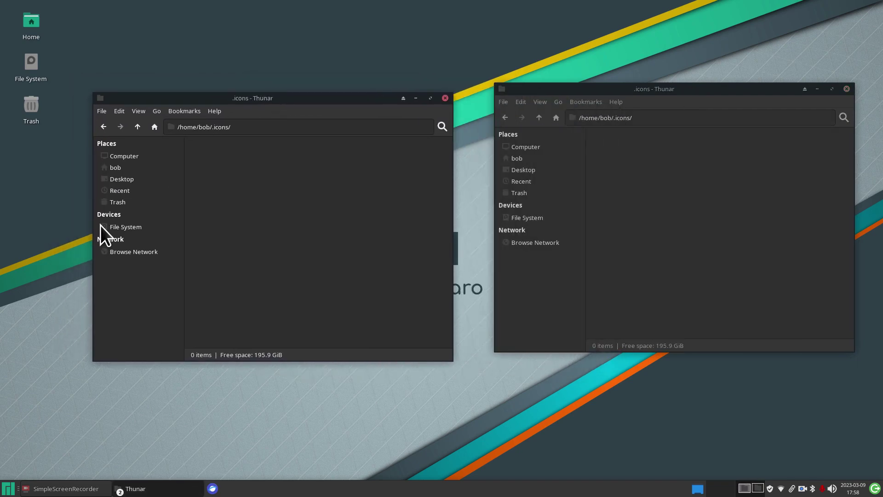
{"action": "left_click", "coordinate": [117, 168]}
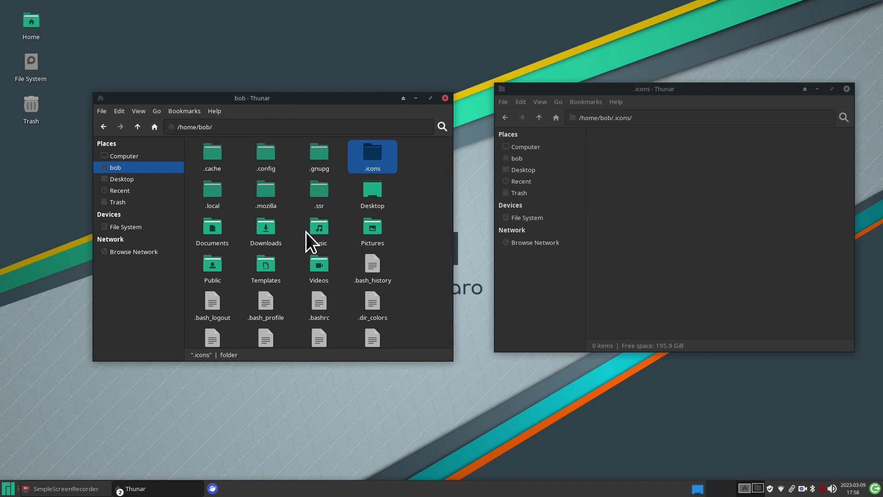
Hide dotfiles in the home folder window and adjust its icon size
{"action": "key", "text": "ctrl+h"}
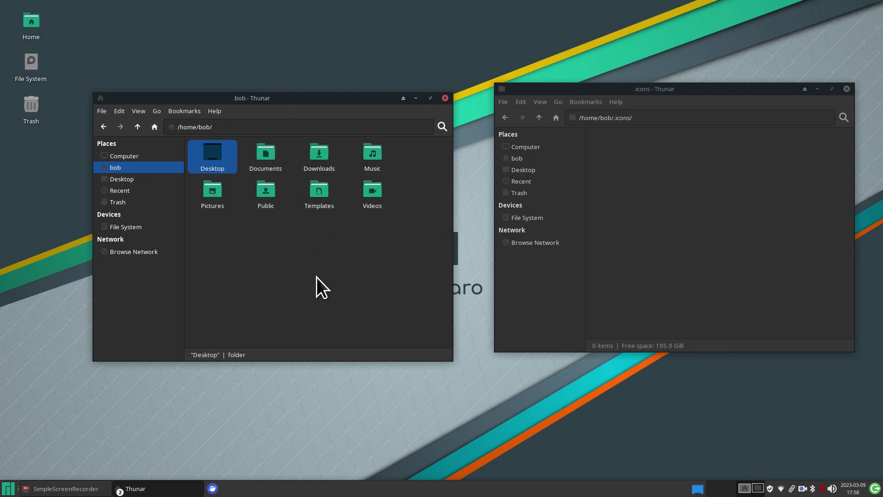
{"action": "key", "text": "ctrl+plus"}
{"action": "key", "text": "ctrl+plus"}
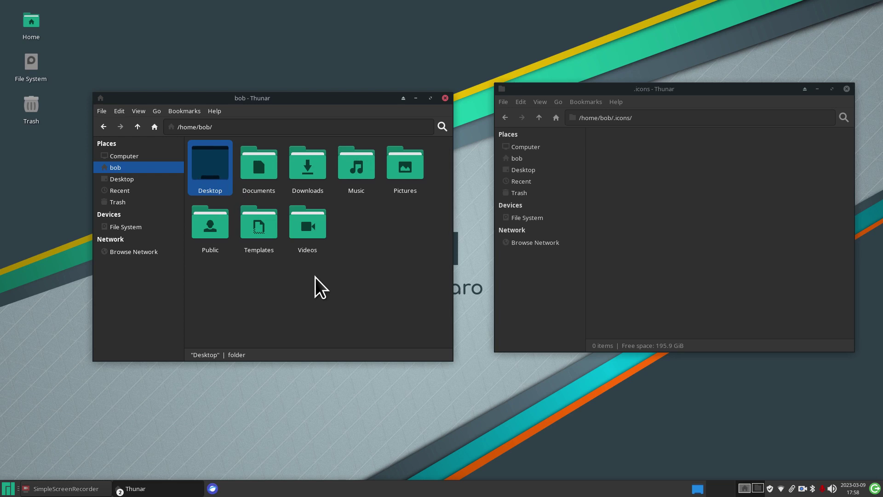
{"action": "key", "text": "ctrl+minus"}
{"action": "key", "text": "ctrl+plus"}
{"action": "key", "text": "ctrl+plus"}
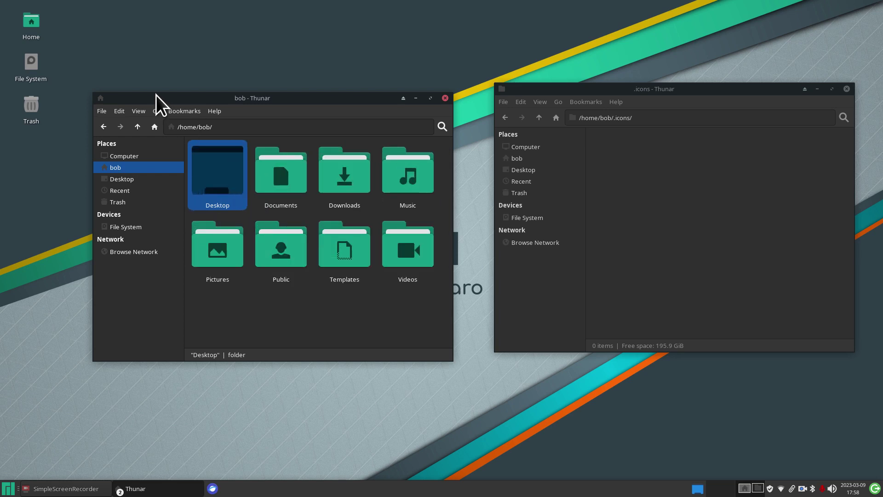
{"action": "left_click", "coordinate": [137, 112]}
{"action": "left_click", "coordinate": [329, 299]}
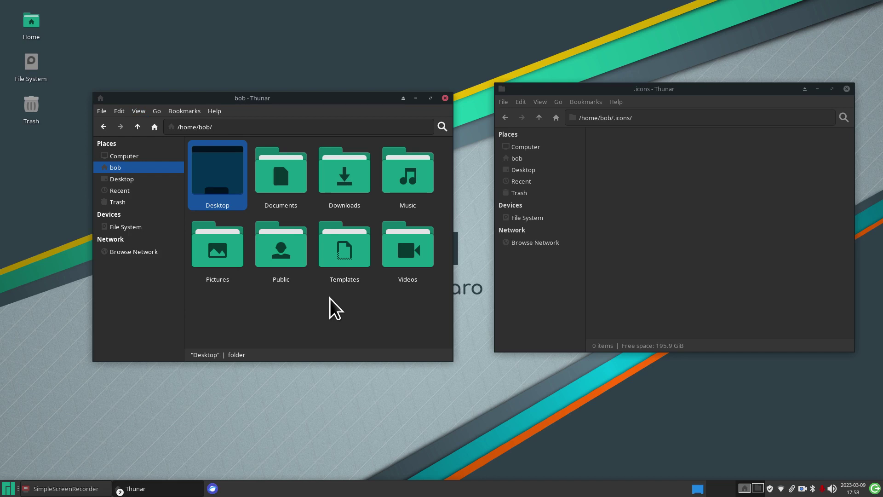
{"action": "key", "text": "ctrl+minus"}
{"action": "key", "text": "ctrl+plus"}
{"action": "key", "text": "ctrl+plus"}
{"action": "key", "text": "ctrl+minus"}
{"action": "key", "text": "ctrl+minus"}
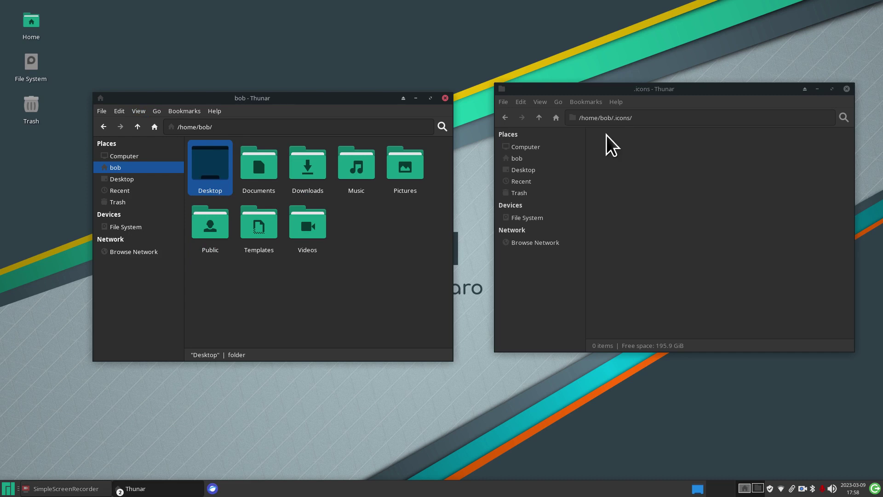
Extract the ModBlackmoon-SteelKing and Pokemon.tar.gz archives in Downloads
{"action": "double_click", "coordinate": [304, 164]}
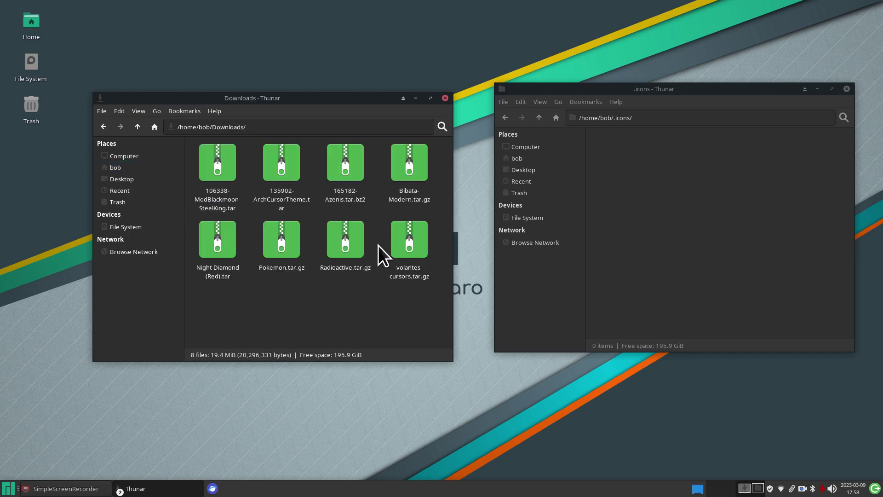
{"action": "key", "text": "ctrl+minus"}
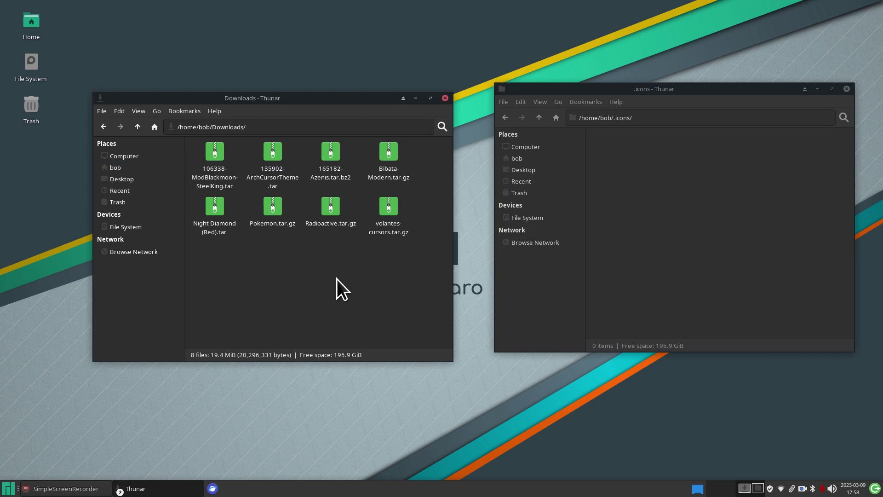
{"action": "right_click", "coordinate": [215, 147]}
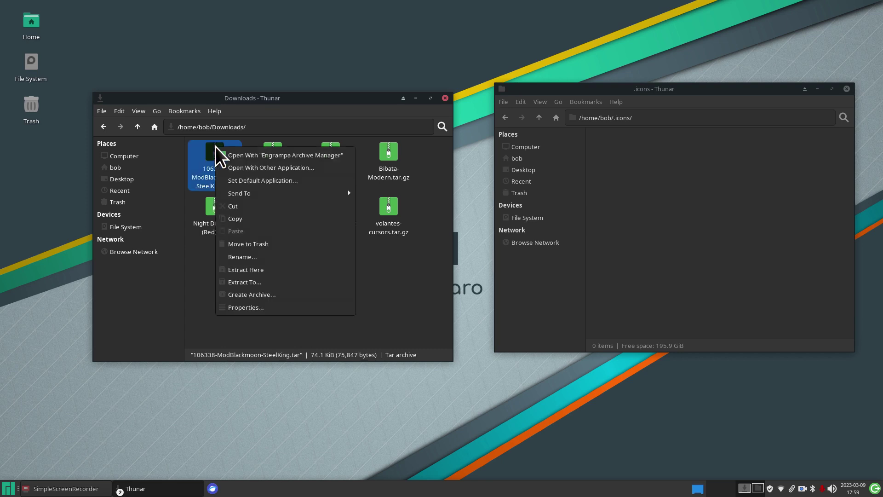
{"action": "left_click", "coordinate": [291, 273]}
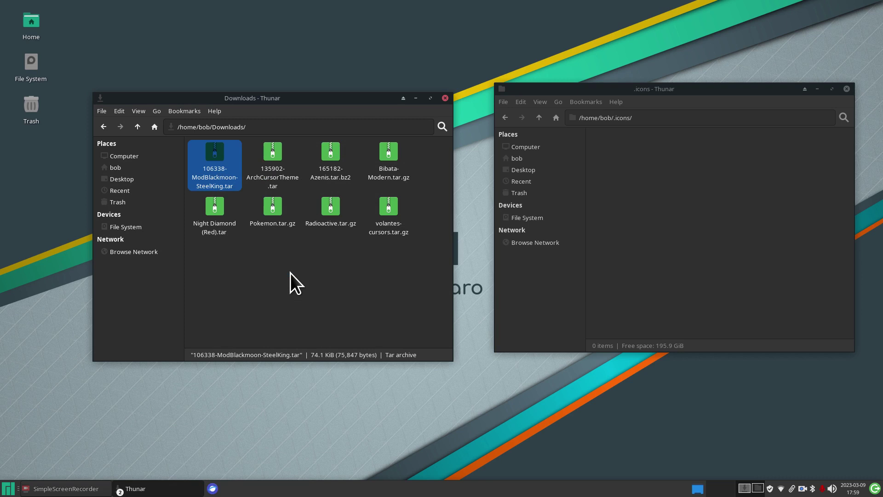
{"action": "left_click", "coordinate": [306, 291]}
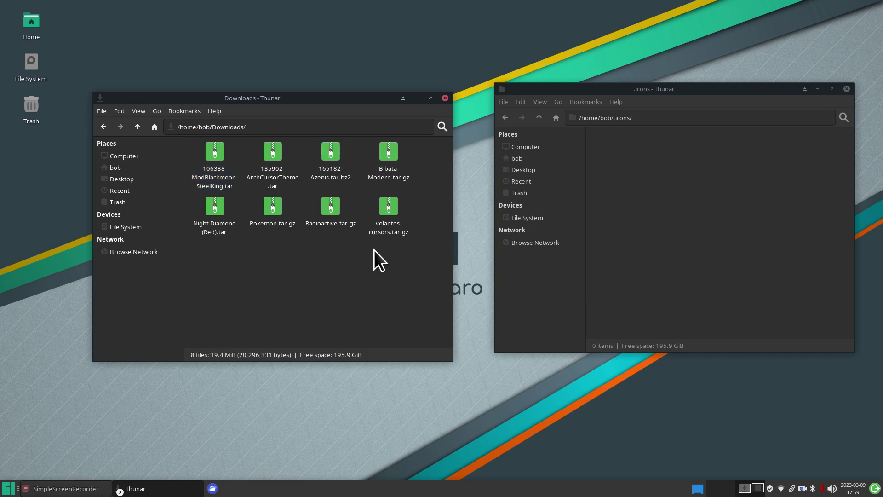
{"action": "right_click", "coordinate": [275, 206]}
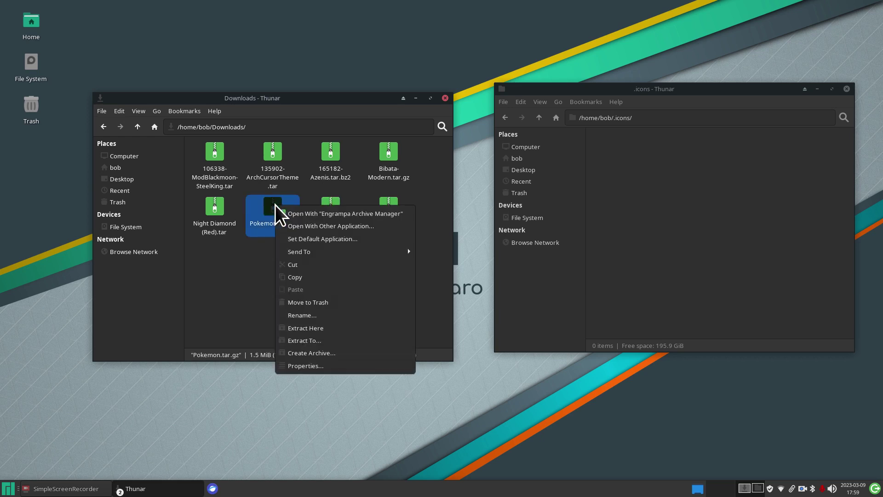
{"action": "left_click", "coordinate": [321, 329]}
{"action": "left_click", "coordinate": [348, 307]}
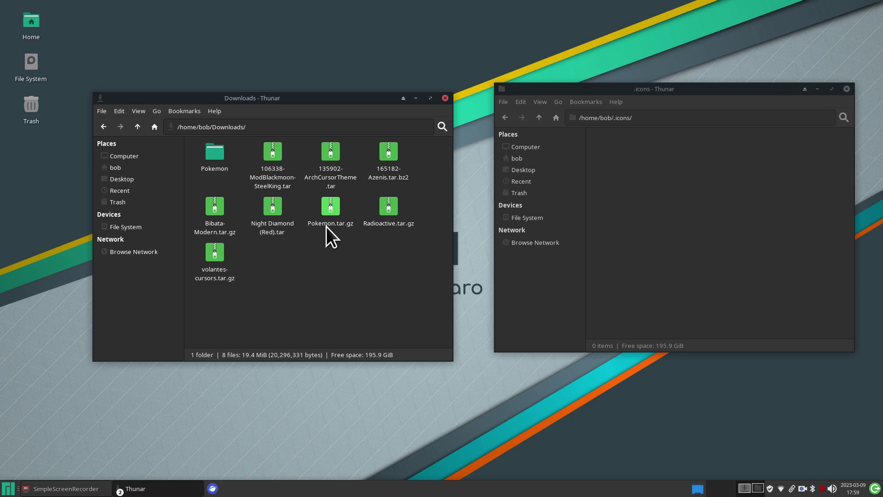
Move the extracted Pokemon and ModBlackmoon-SteelKing folders into .icons
{"action": "left_click_drag", "start_coordinate": [214, 148], "coordinate": [647, 194]}
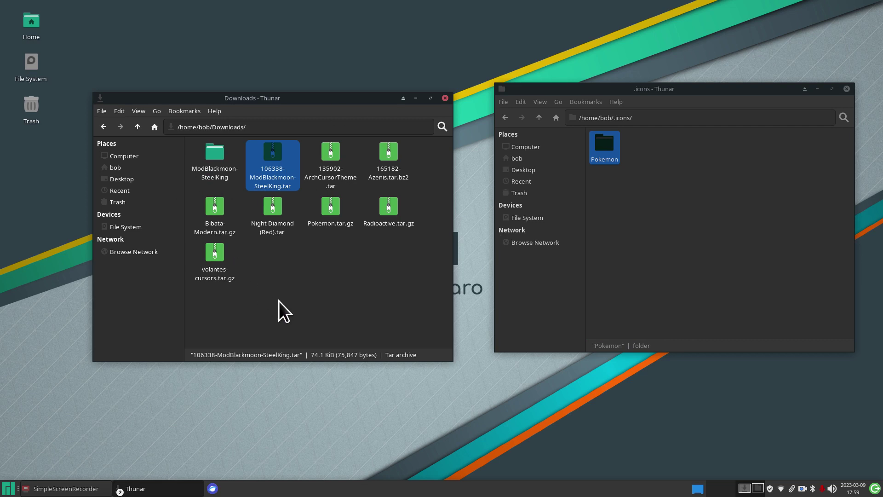
{"action": "left_click_drag", "start_coordinate": [218, 157], "coordinate": [648, 226]}
{"action": "left_click", "coordinate": [612, 207]}
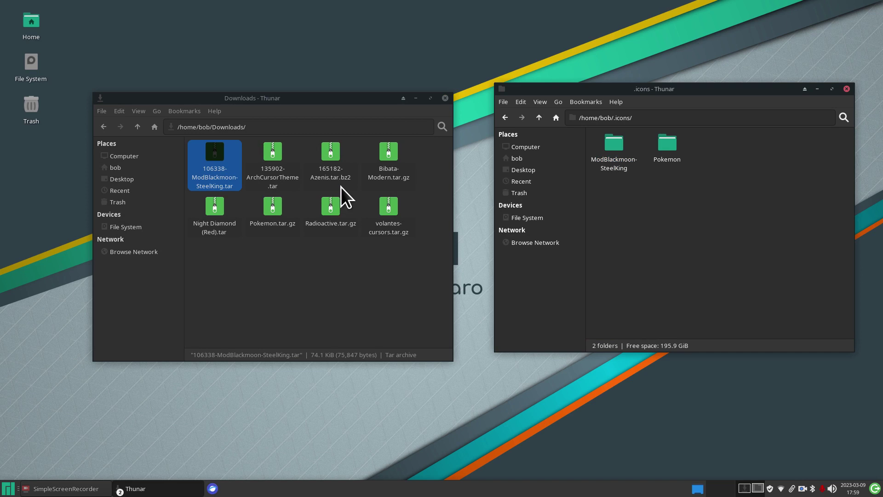
Extract 165182-Azenis.tar.bz2 in Downloads and move the Azenis folder into .icons
{"action": "left_click", "coordinate": [331, 153]}
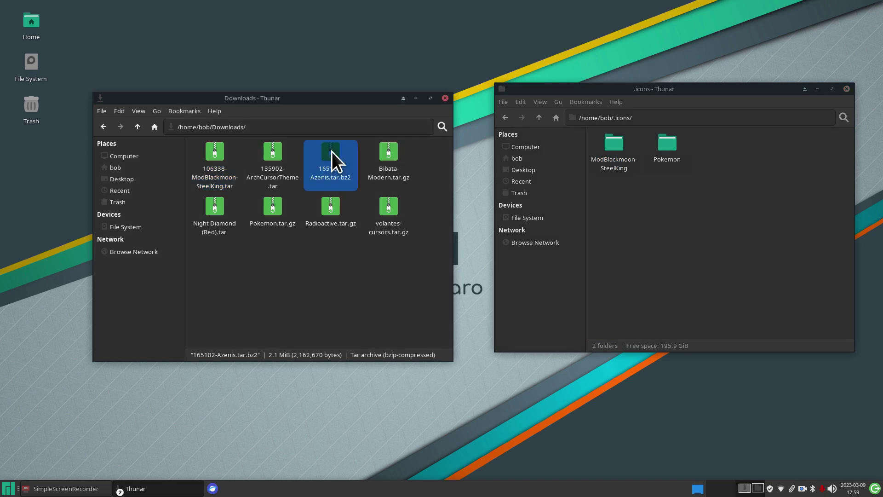
{"action": "right_click", "coordinate": [332, 152]}
{"action": "left_click", "coordinate": [365, 274]}
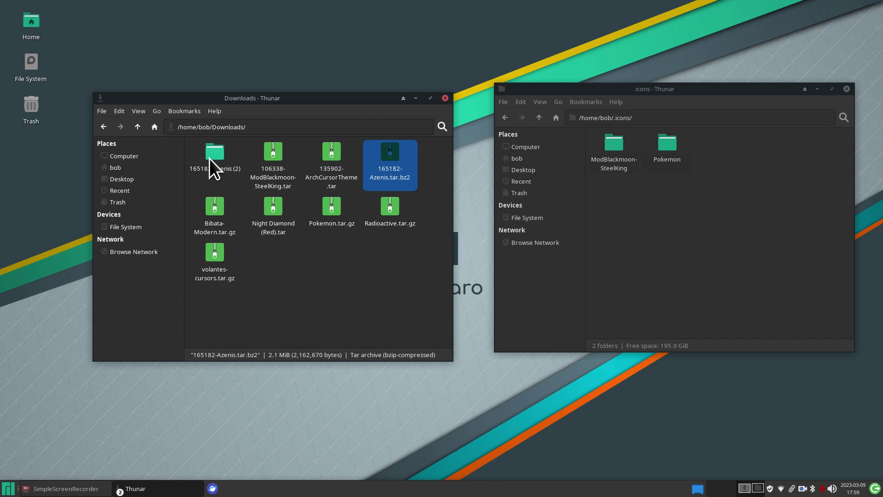
{"action": "double_click", "coordinate": [215, 155]}
{"action": "key", "text": "alt+Left"}
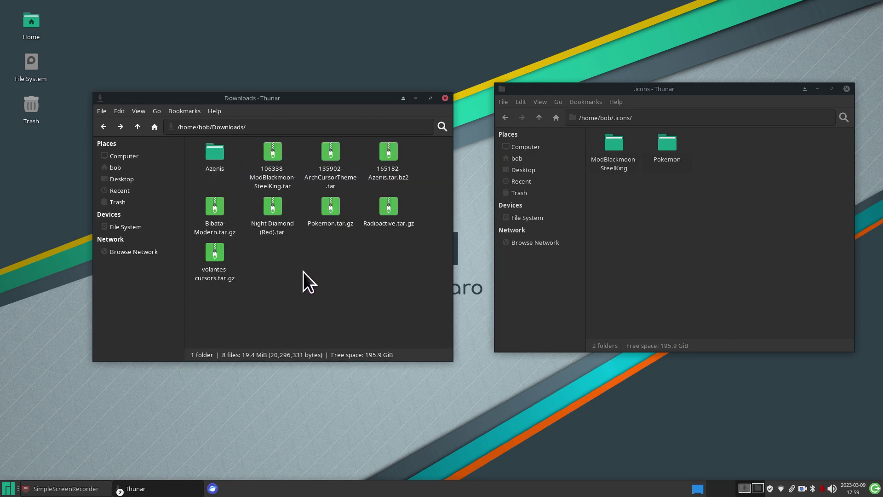
{"action": "left_click_drag", "start_coordinate": [214, 153], "coordinate": [600, 235]}
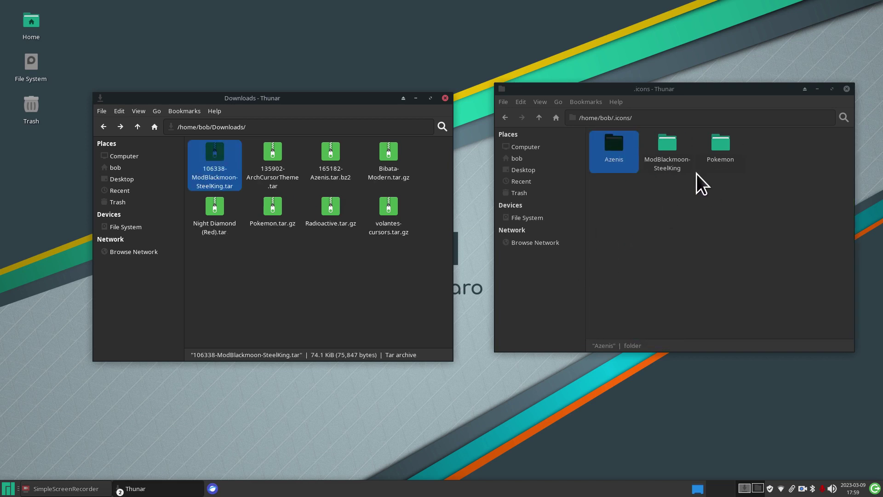
Check the contents of the Azenis, ModBlackmoon-SteelKing and Pokemon theme folders
{"action": "left_click", "coordinate": [666, 195]}
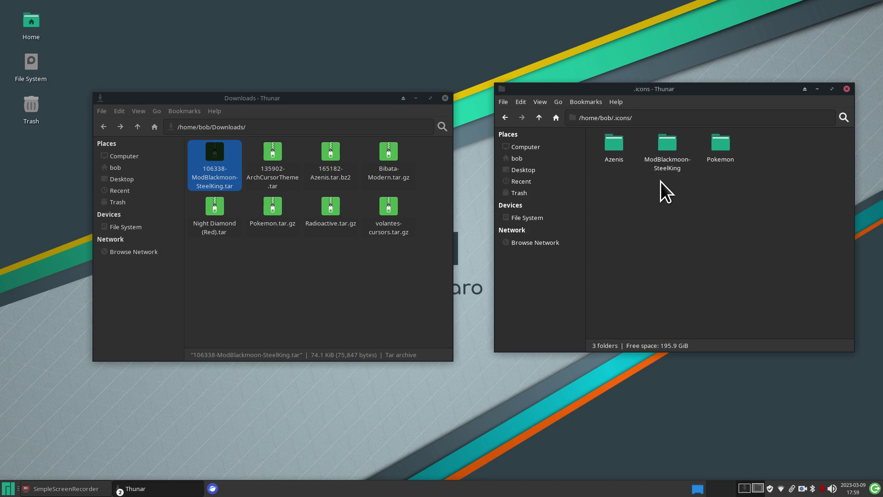
{"action": "double_click", "coordinate": [622, 147]}
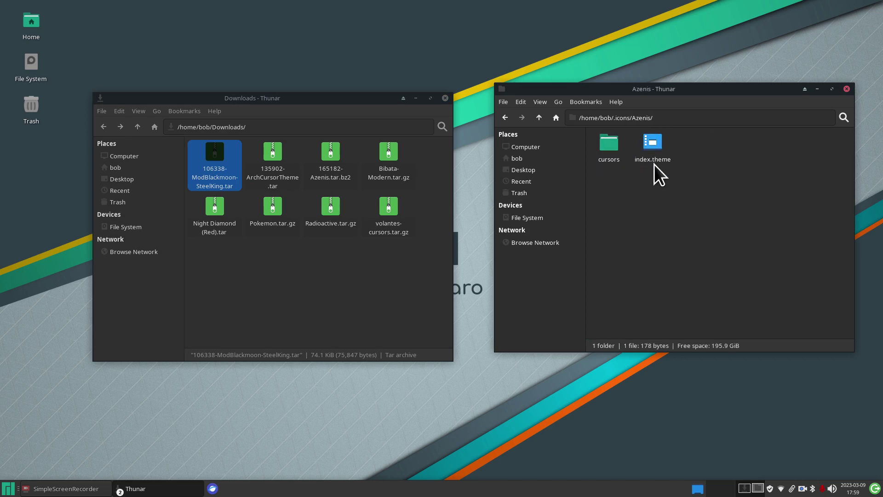
{"action": "key", "text": "alt+Up"}
{"action": "double_click", "coordinate": [664, 136]}
{"action": "key", "text": "alt+Up"}
{"action": "double_click", "coordinate": [722, 145]}
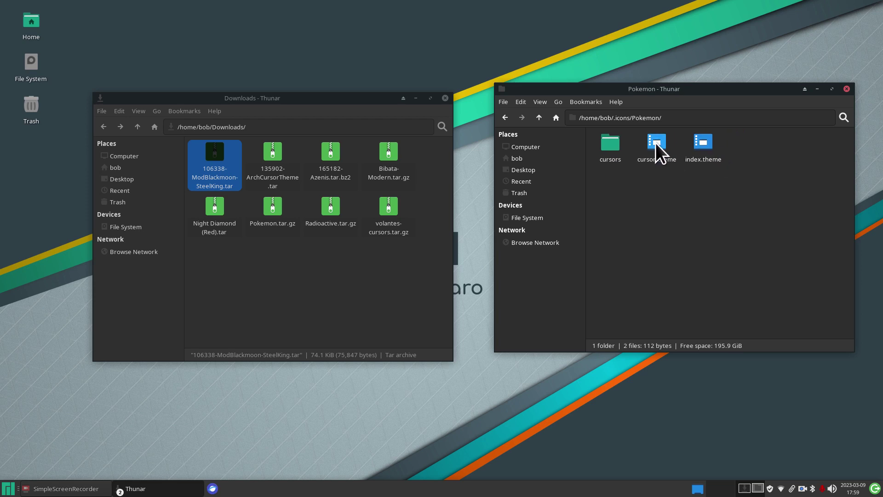
{"action": "key", "text": "alt+Up"}
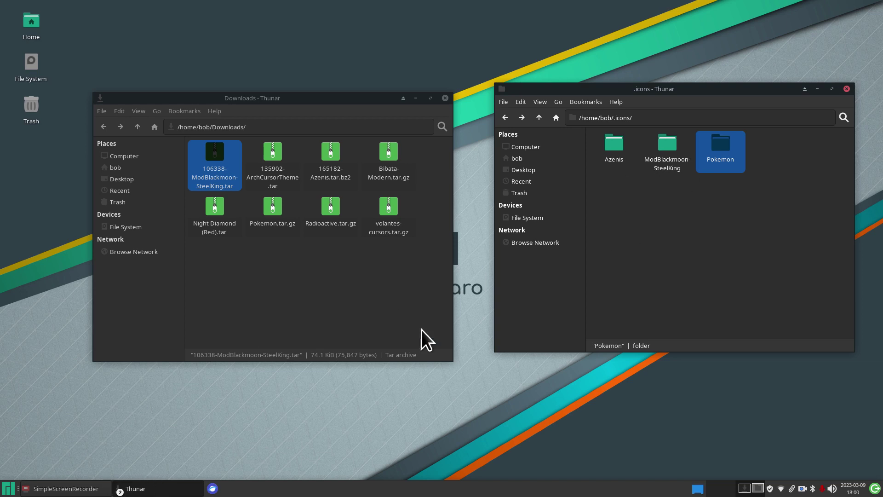
Extract Radioactive.tar.gz and move the Radioactive folder into .icons
{"action": "left_click", "coordinate": [661, 239]}
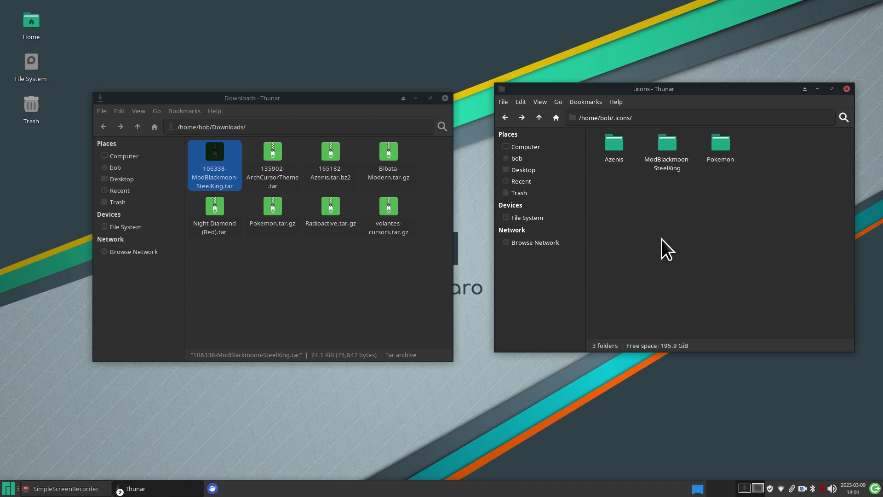
{"action": "left_click", "coordinate": [328, 203]}
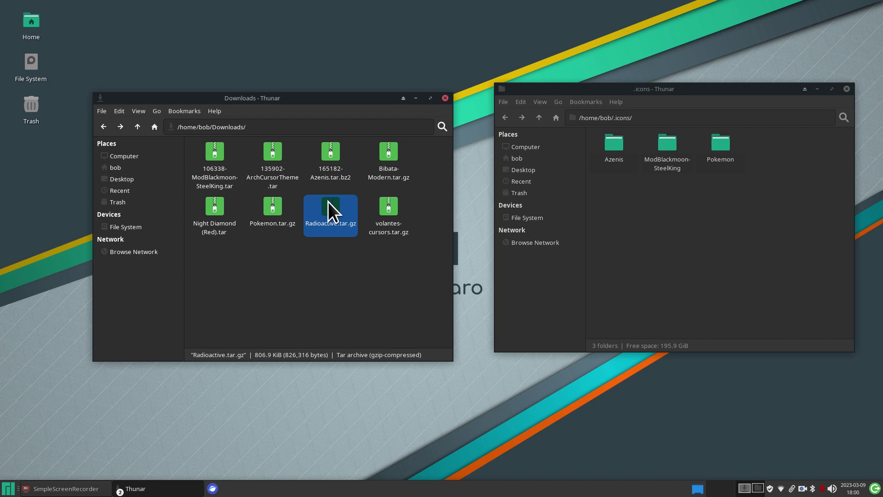
{"action": "right_click", "coordinate": [328, 203]}
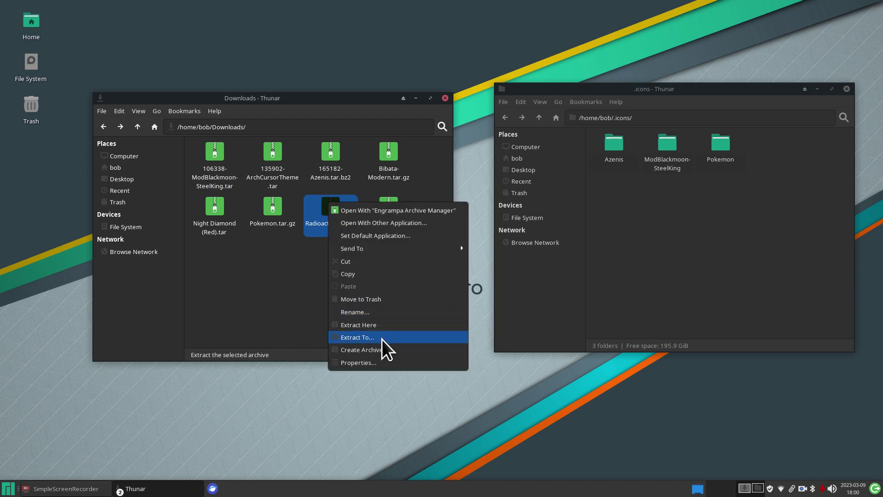
{"action": "left_click", "coordinate": [380, 327]}
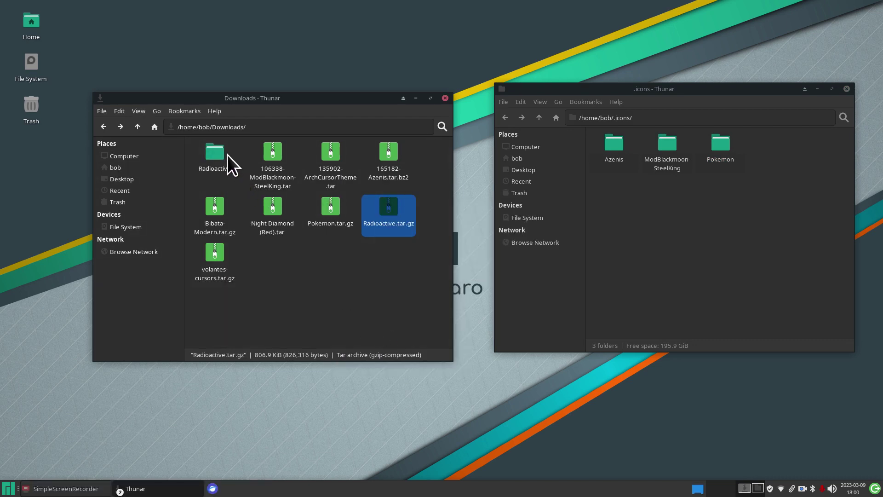
{"action": "double_click", "coordinate": [214, 153]}
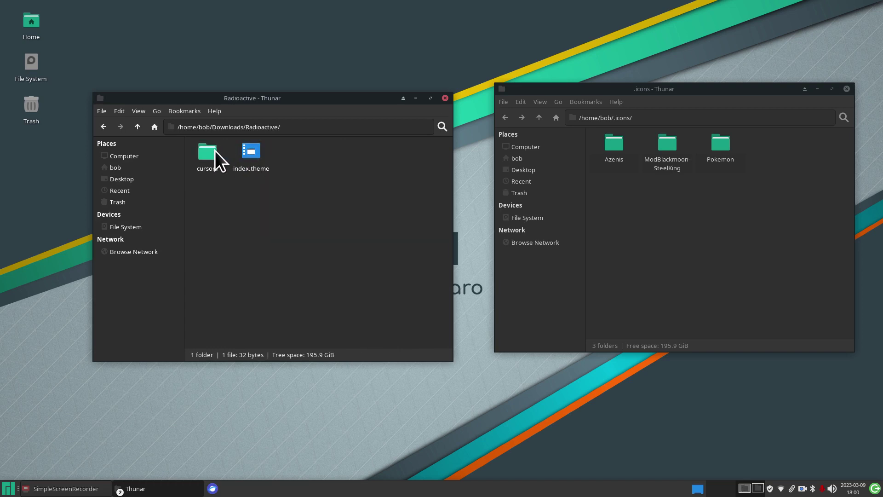
{"action": "left_click", "coordinate": [137, 128]}
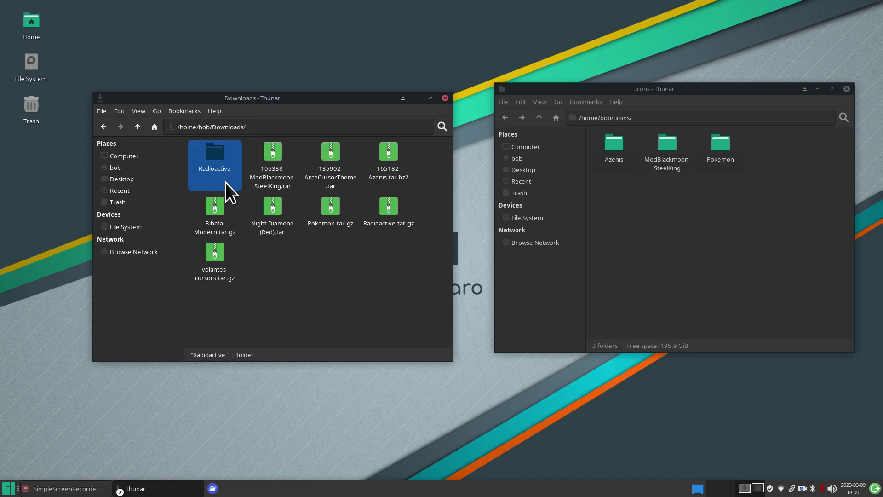
{"action": "left_click_drag", "start_coordinate": [210, 151], "coordinate": [650, 221]}
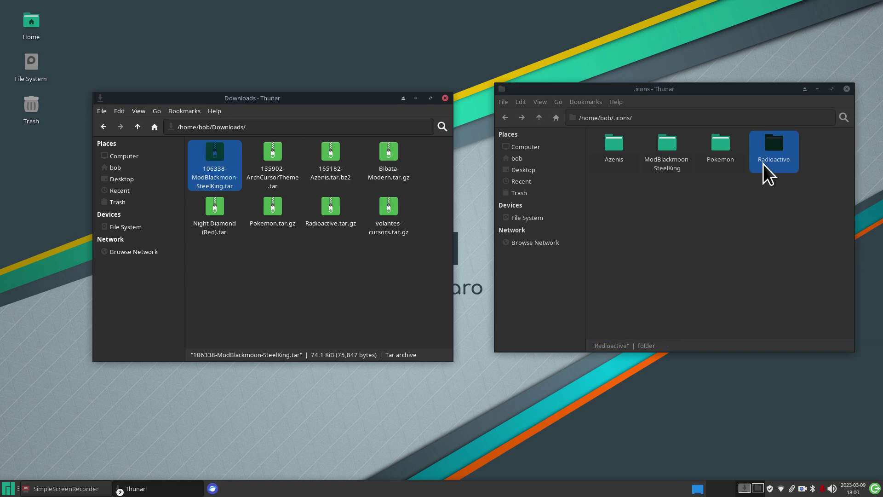
{"action": "left_click", "coordinate": [368, 287]}
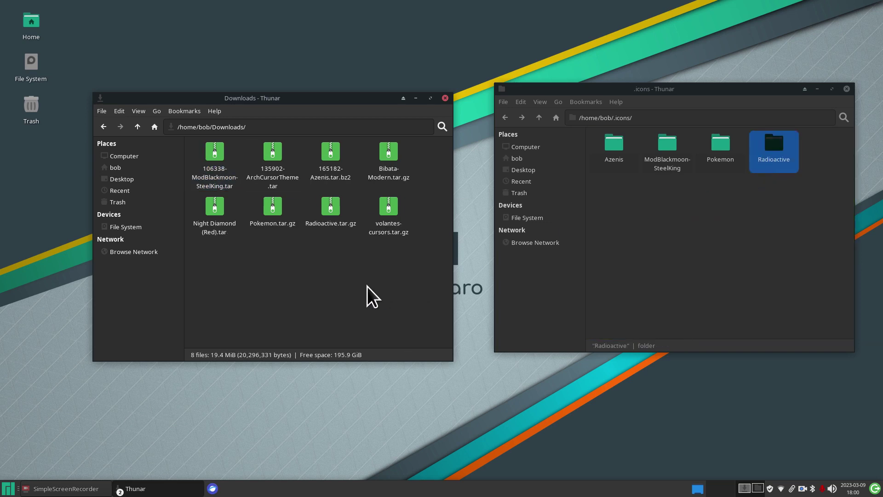
Extract Night Diamond (Red).tar and move its folder into .icons
{"action": "left_click", "coordinate": [213, 210]}
{"action": "right_click", "coordinate": [216, 208]}
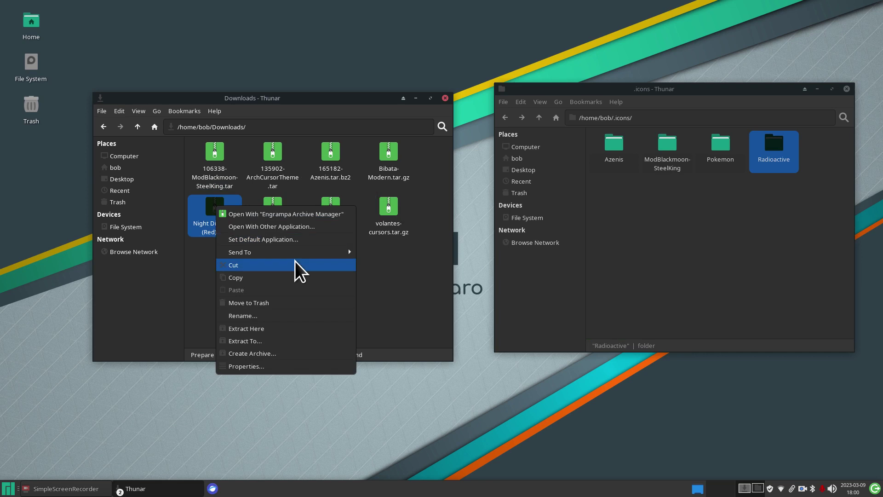
{"action": "left_click", "coordinate": [299, 328]}
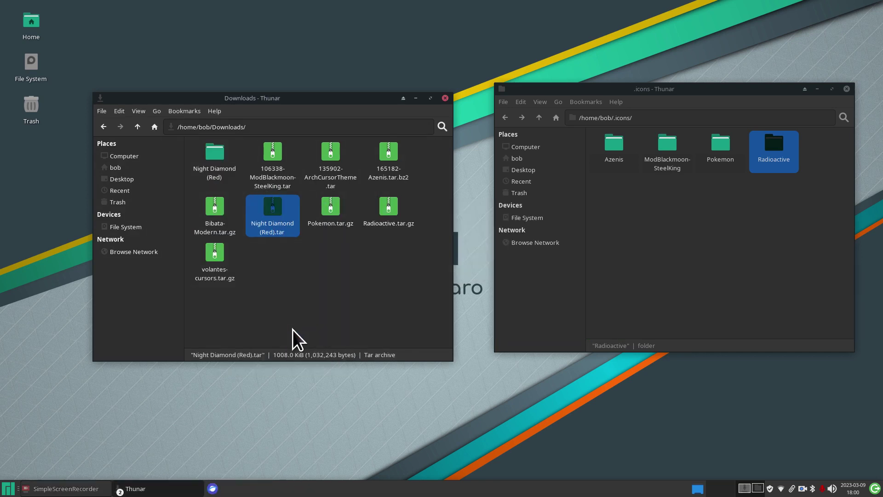
{"action": "left_click", "coordinate": [321, 299]}
{"action": "left_click_drag", "start_coordinate": [216, 158], "coordinate": [704, 253]}
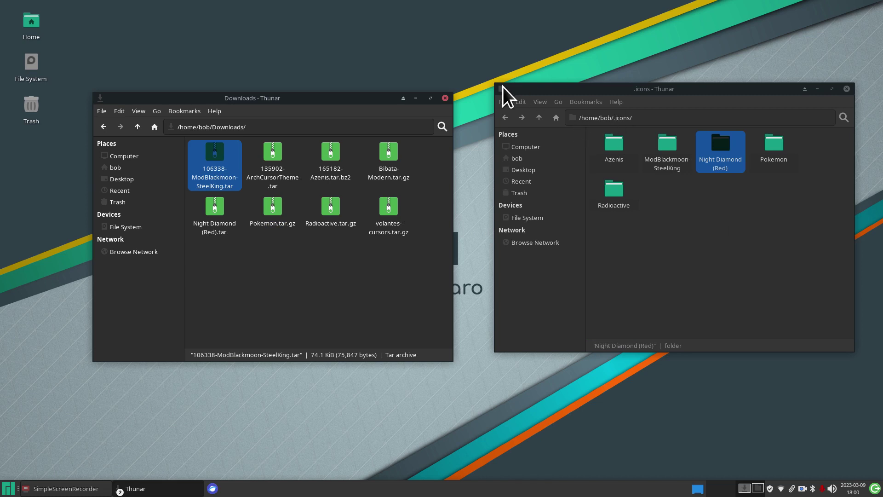
Close Downloads and open the Mouse and Touchpad cursor theme list beside .icons
{"action": "left_click", "coordinate": [445, 98]}
{"action": "left_click_drag", "start_coordinate": [644, 90], "coordinate": [223, 43]}
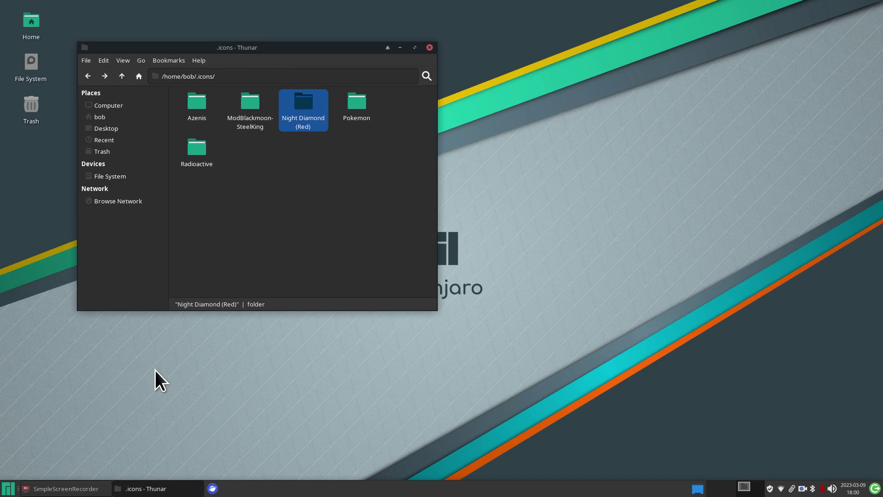
{"action": "left_click", "coordinate": [15, 489]}
{"action": "left_click", "coordinate": [108, 253]}
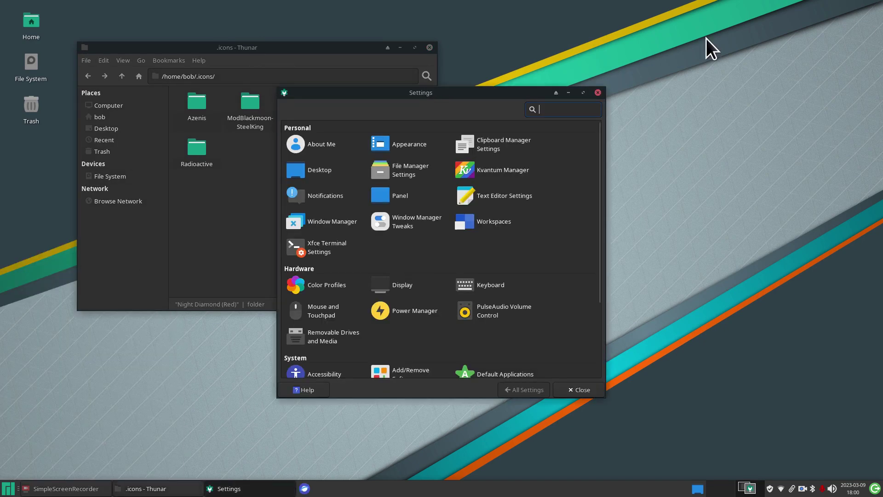
{"action": "left_click_drag", "start_coordinate": [440, 91], "coordinate": [686, 60]}
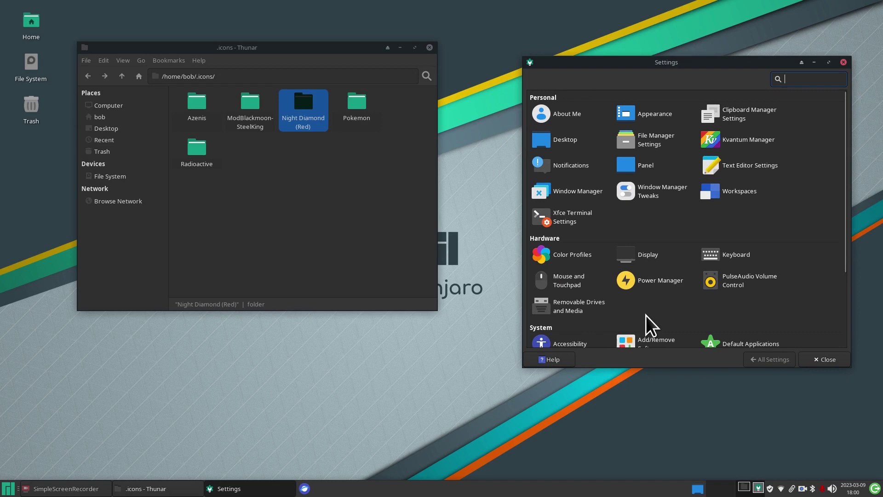
{"action": "left_click", "coordinate": [559, 282]}
{"action": "left_click", "coordinate": [627, 86]}
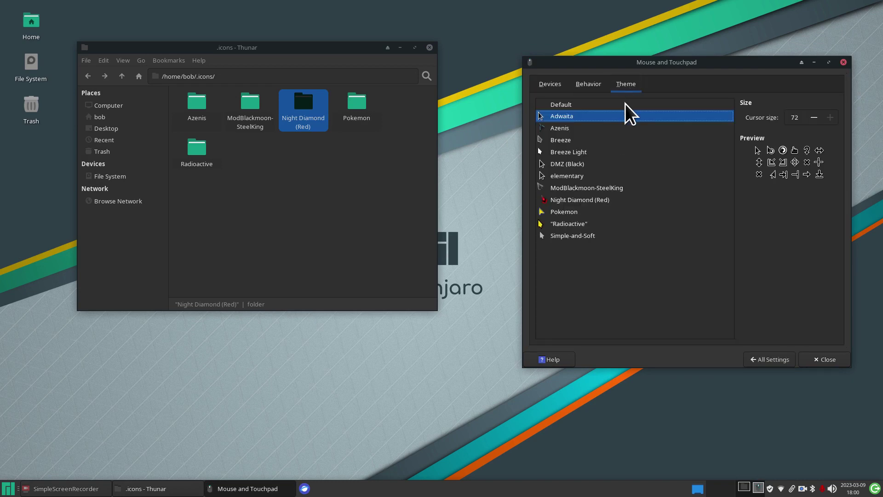
Try the Azenis and ModBlackmoon-SteelKing cursor themes and reduce the cursor size
{"action": "left_click", "coordinate": [554, 132]}
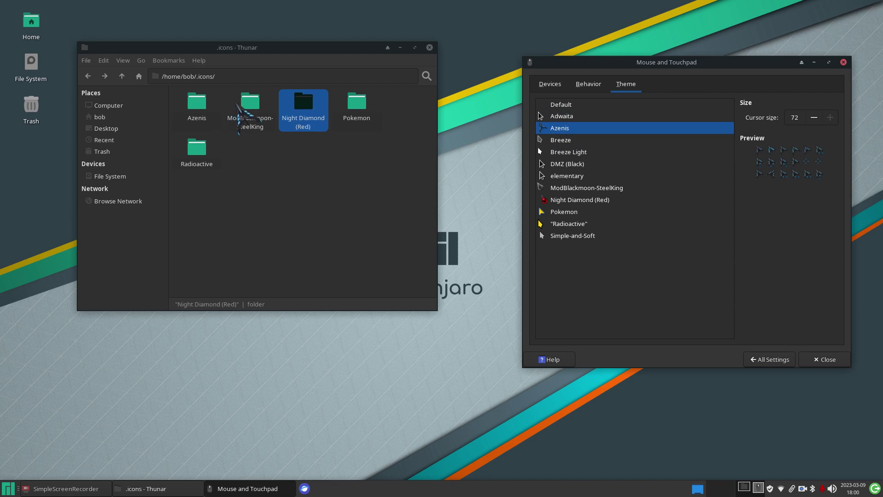
{"action": "left_click", "coordinate": [257, 105]}
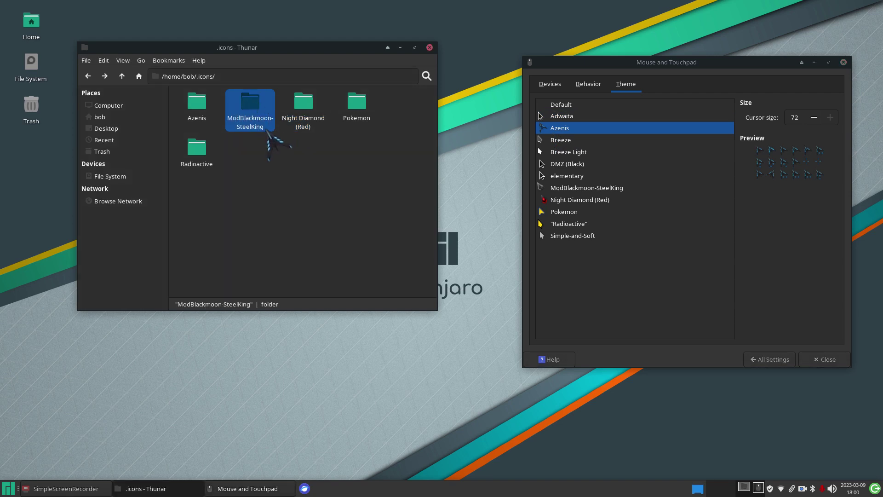
{"action": "left_click", "coordinate": [583, 189]}
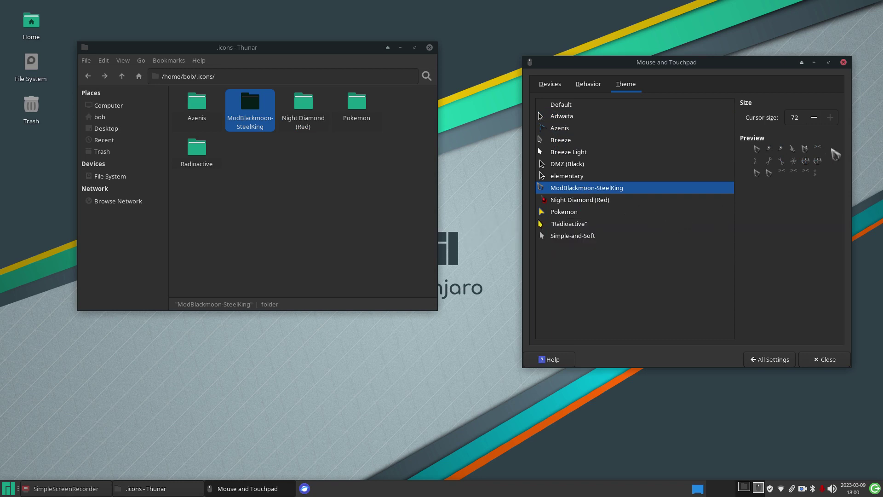
{"action": "left_click", "coordinate": [815, 118]}
{"action": "left_click", "coordinate": [815, 118]}
{"action": "left_click", "coordinate": [815, 118]}
{"action": "left_click", "coordinate": [815, 117]}
{"action": "left_click", "coordinate": [815, 118]}
{"action": "left_click", "coordinate": [815, 118]}
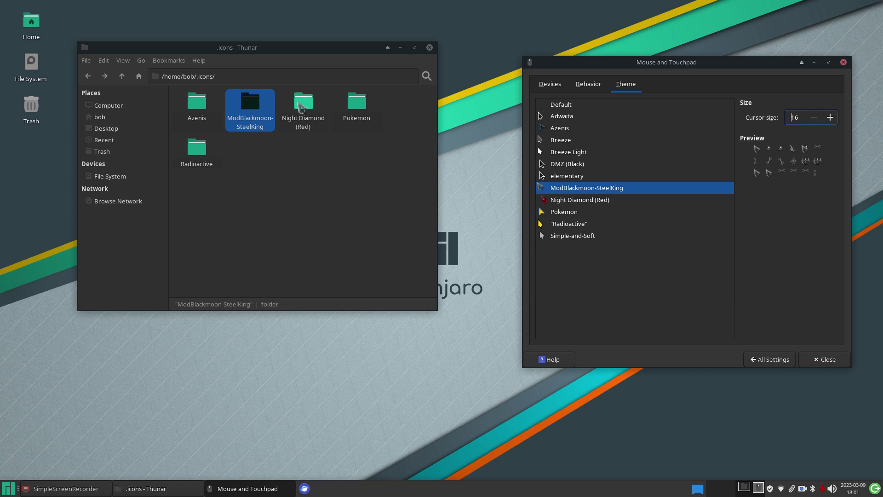
Try Adwaita and Night Diamond (Red), then apply Pokemon and enlarge the cursor
{"action": "left_click", "coordinate": [559, 116]}
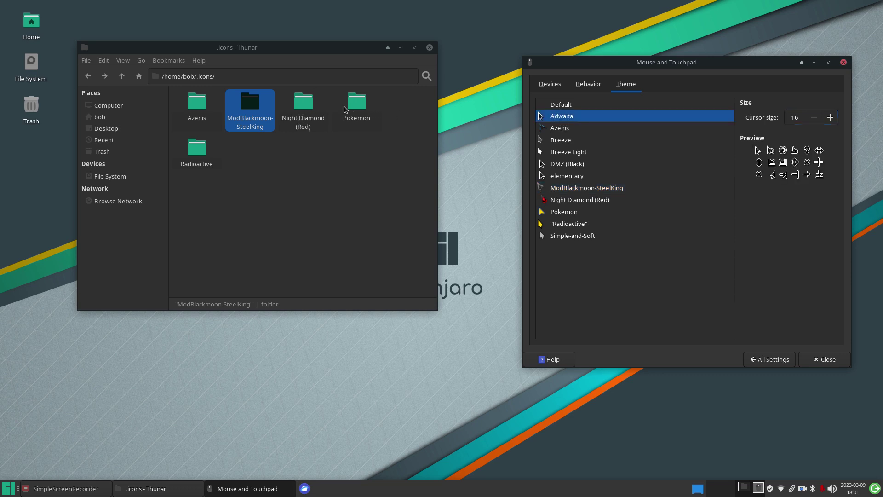
{"action": "left_click", "coordinate": [304, 106]}
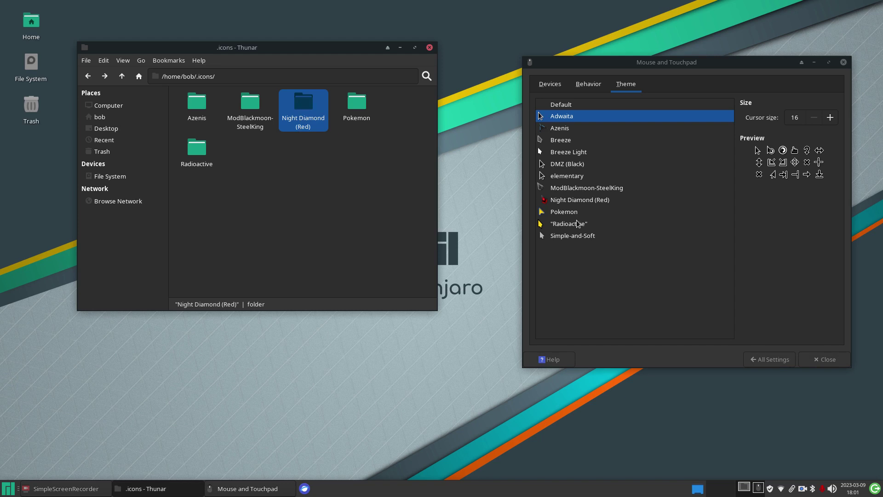
{"action": "left_click", "coordinate": [571, 200]}
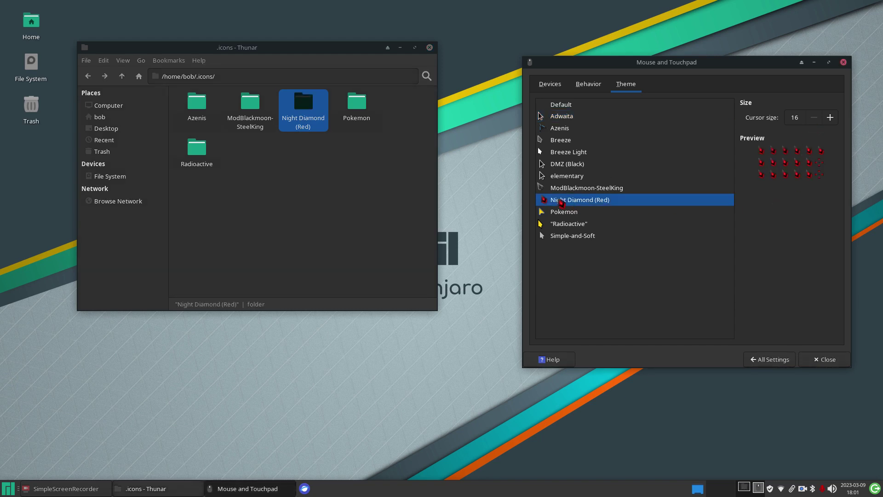
{"action": "left_click", "coordinate": [358, 103]}
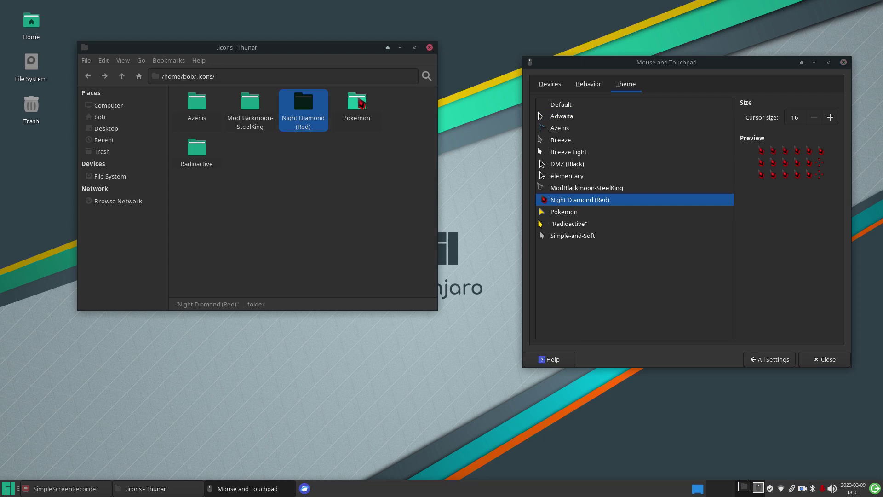
{"action": "left_click", "coordinate": [570, 213]}
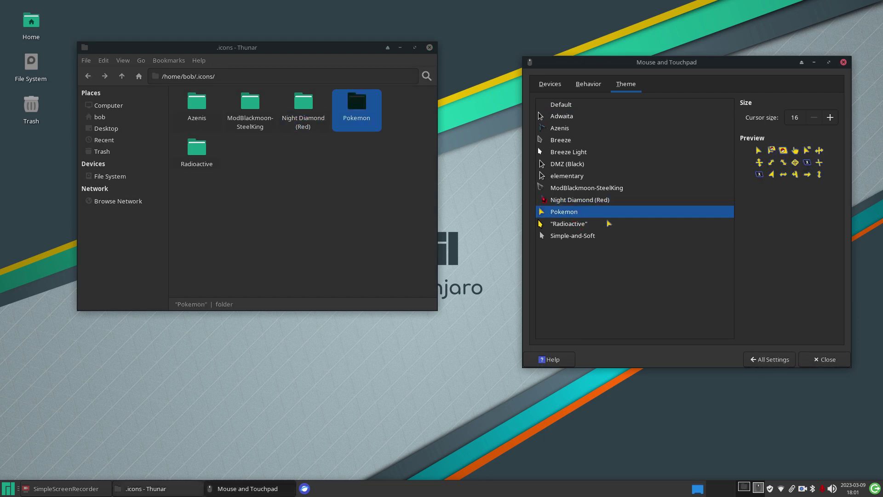
{"action": "left_click", "coordinate": [831, 119]}
Raise the cursor size to about 71 and confirm Display stays at 1920x1080
{"action": "left_click_drag", "start_coordinate": [830, 118], "coordinate": [830, 118]}
{"action": "left_click", "coordinate": [763, 360]}
{"action": "left_click", "coordinate": [661, 254]}
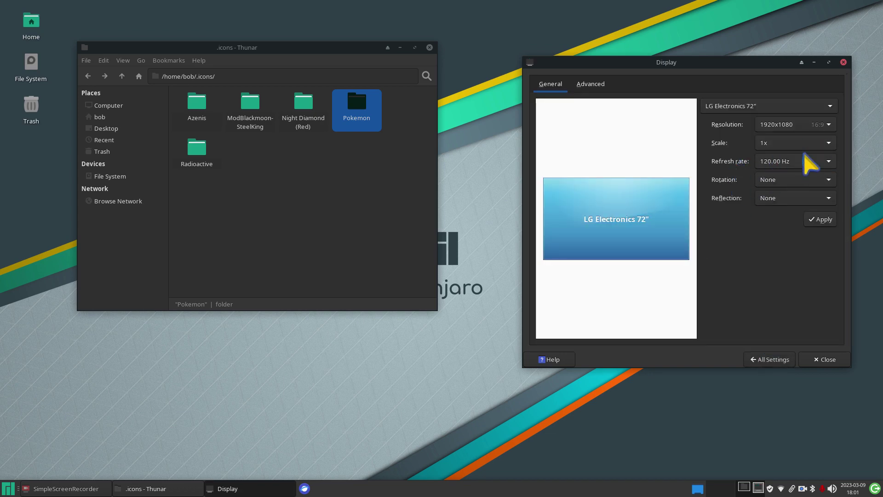
{"action": "left_click", "coordinate": [794, 128]}
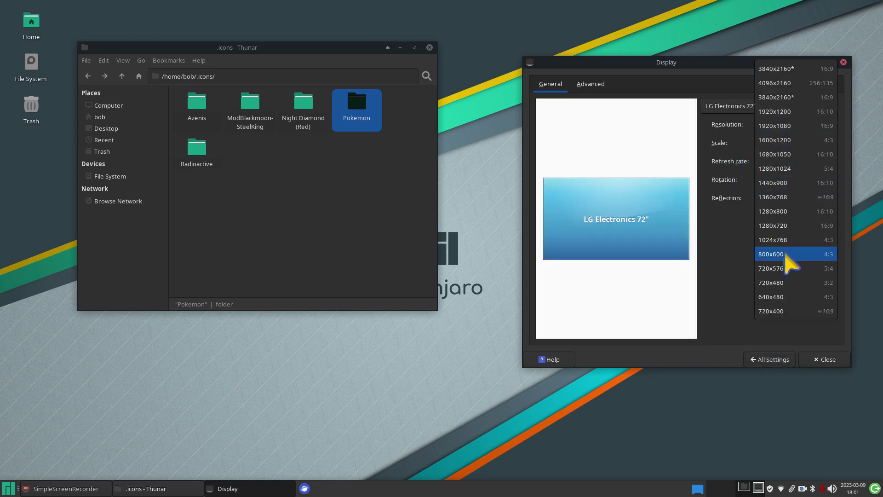
{"action": "left_click", "coordinate": [708, 76]}
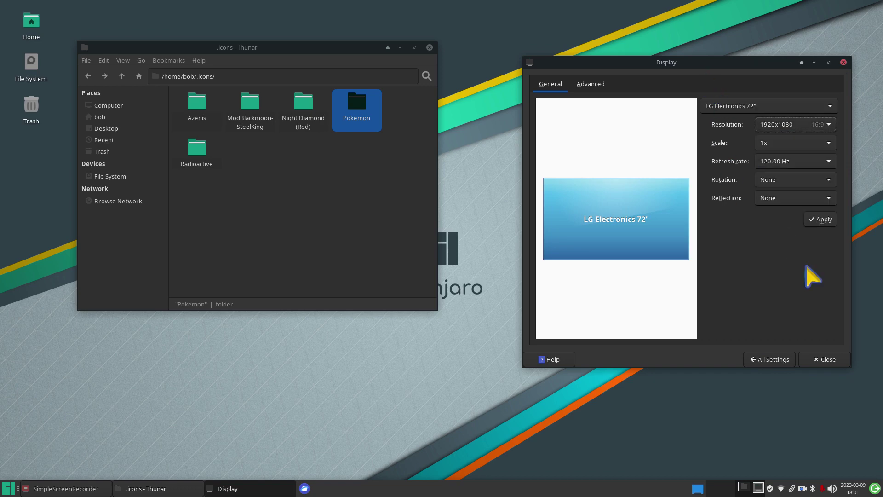
{"action": "left_click", "coordinate": [769, 359]}
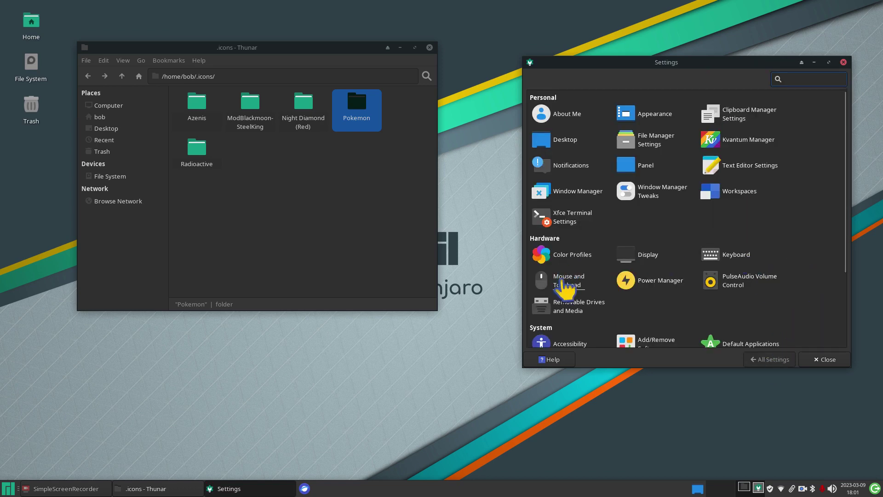
In Mouse and Touchpad's Theme tab, try Adwaita and Radioactive, shrinking then enlarging the size to 63
{"action": "left_click", "coordinate": [564, 281]}
{"action": "left_click", "coordinate": [627, 83]}
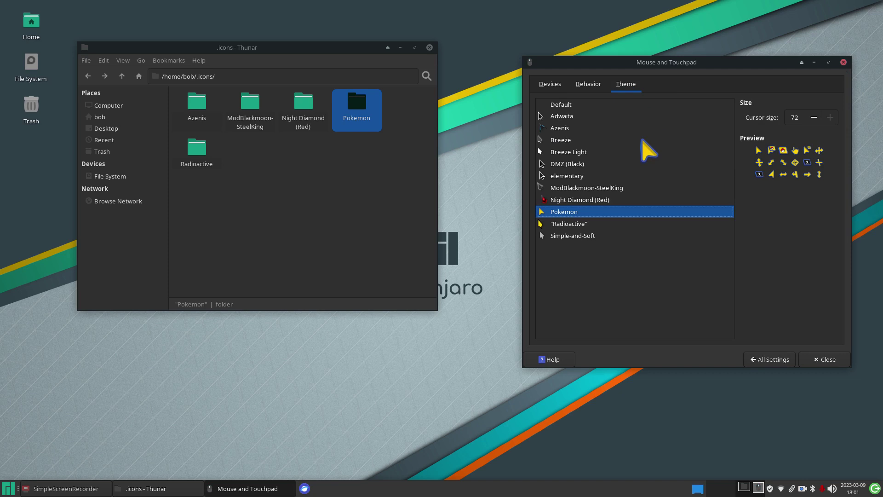
{"action": "left_click", "coordinate": [559, 116]}
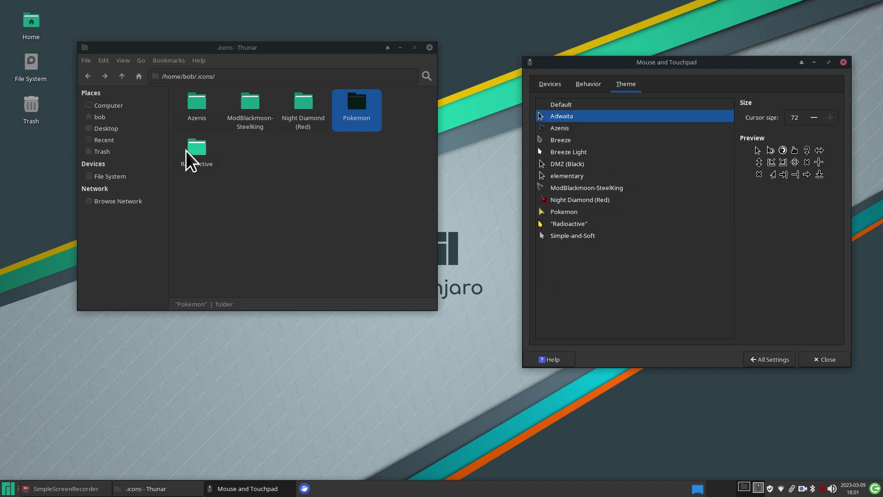
{"action": "left_click", "coordinate": [568, 224]}
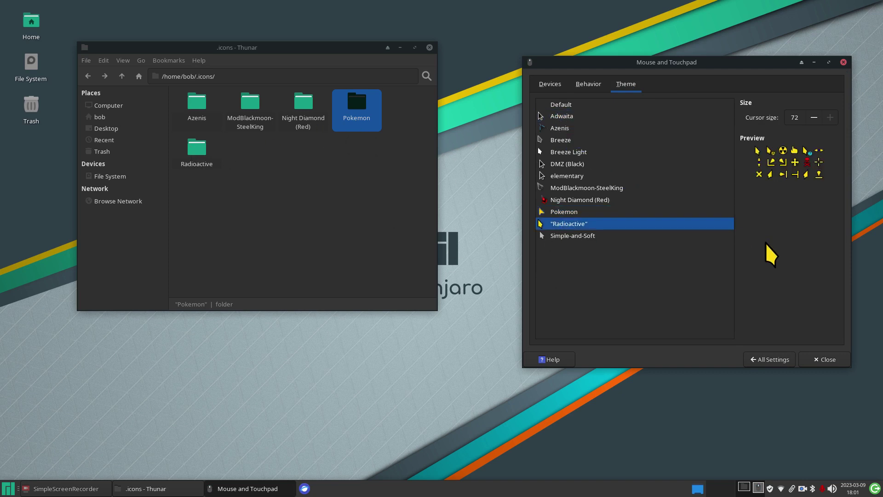
{"action": "left_click", "coordinate": [813, 117]}
{"action": "left_click", "coordinate": [814, 116]}
{"action": "left_click", "coordinate": [814, 115]}
{"action": "left_click", "coordinate": [834, 120]}
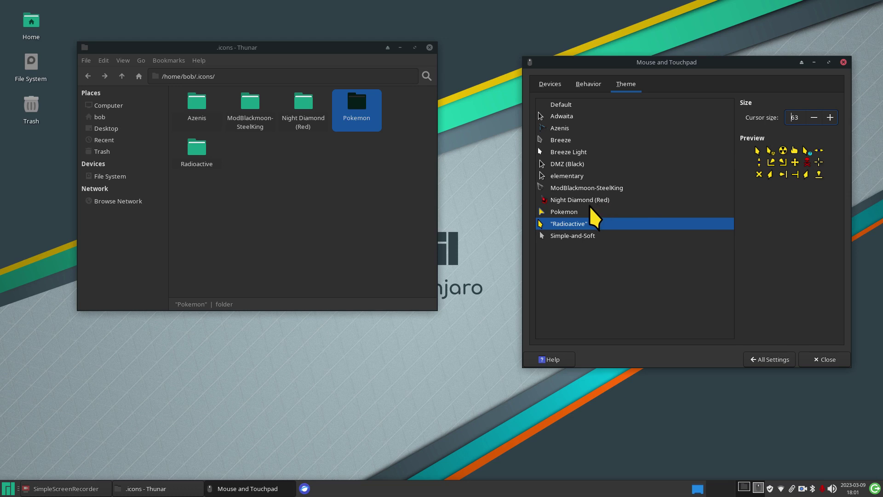
Preview the Pokemon, Night Diamond (Red), ModBlackmoon-SteelKing, Breeze and Adwaita cursor themes
{"action": "left_click", "coordinate": [570, 210]}
{"action": "left_click", "coordinate": [584, 200]}
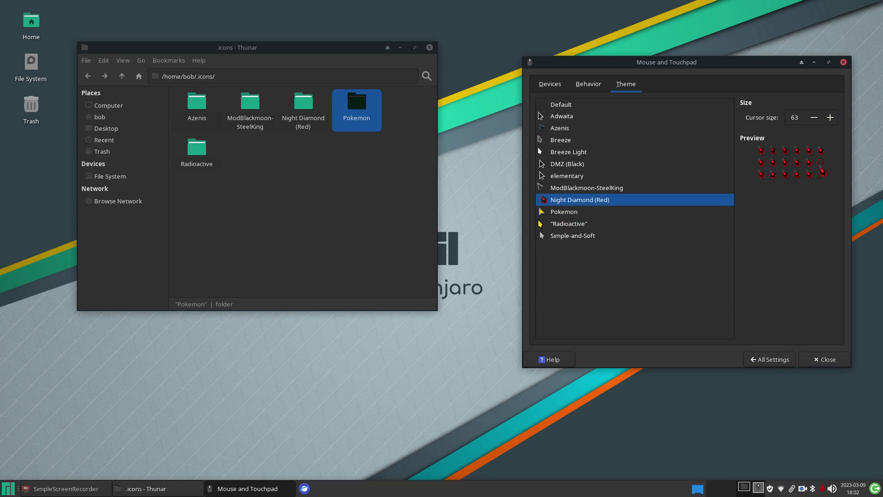
{"action": "left_click", "coordinate": [578, 188]}
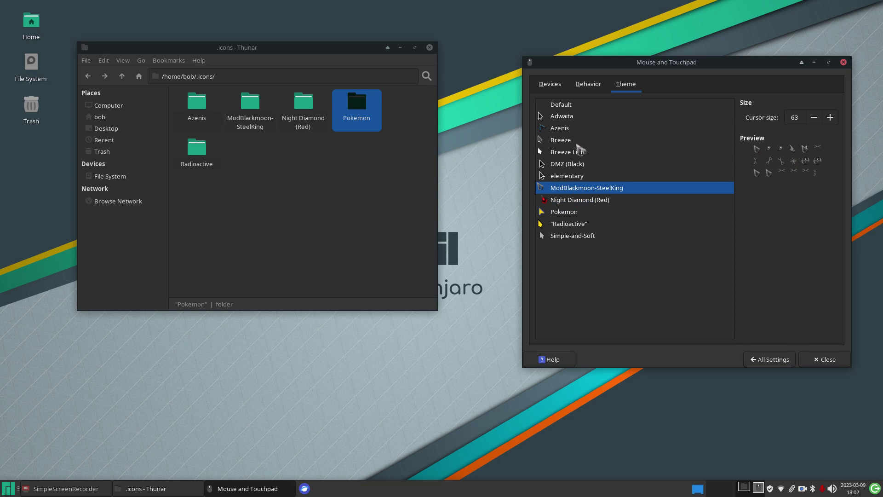
{"action": "left_click", "coordinate": [574, 140]}
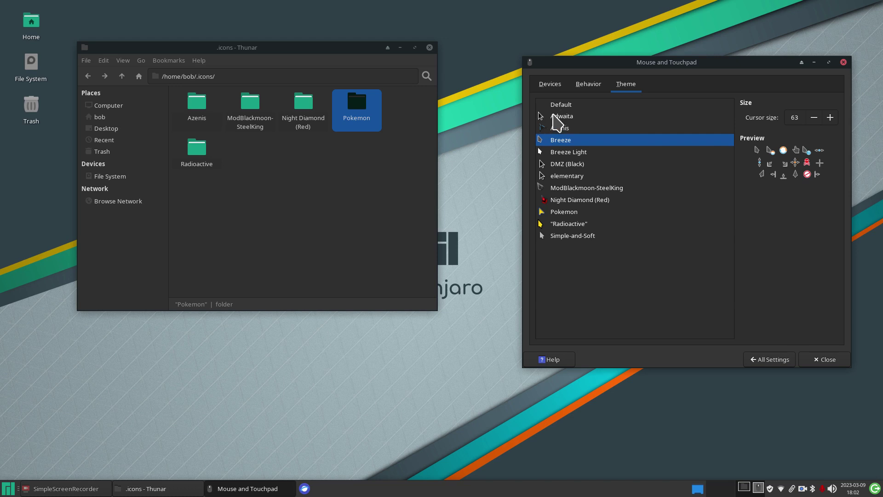
{"action": "left_click", "coordinate": [555, 116]}
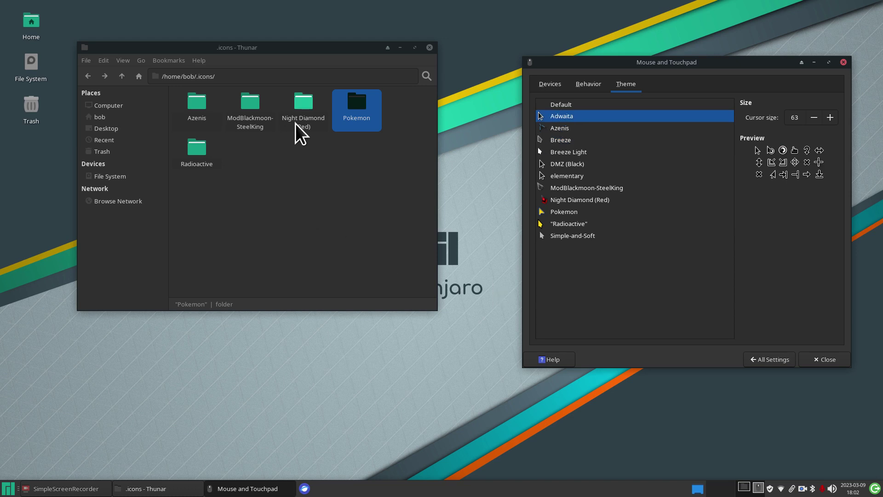
{"action": "left_click_drag", "start_coordinate": [341, 46], "coordinate": [376, 59]}
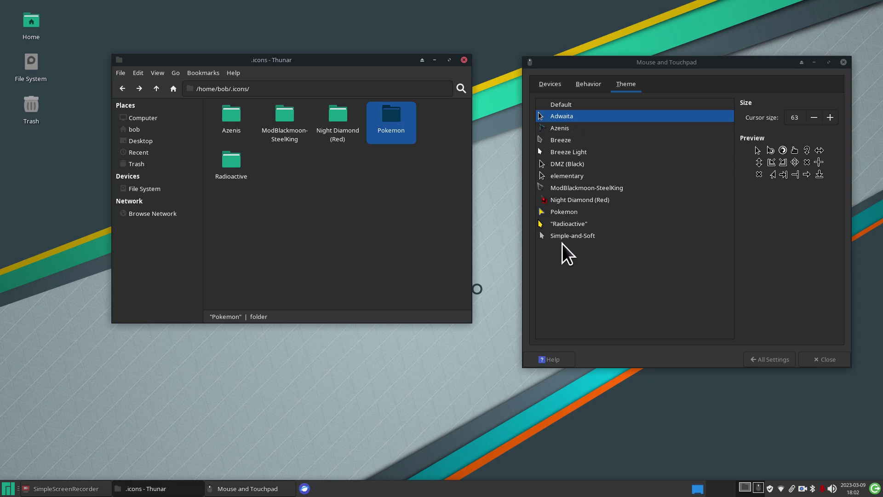
Select Night Diamond (Red), raise the cursor size to 72, then bring it back down to 16
{"action": "left_click", "coordinate": [575, 201]}
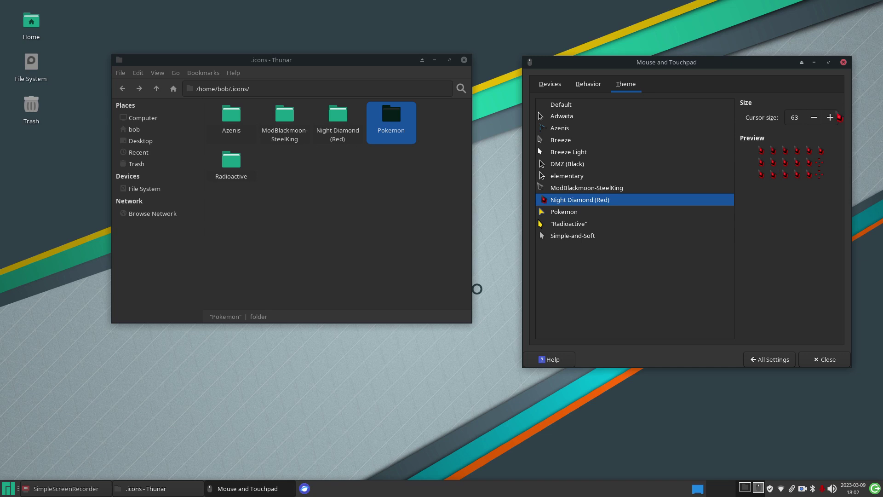
{"action": "left_click", "coordinate": [830, 119]}
{"action": "left_click", "coordinate": [831, 118]}
{"action": "left_click", "coordinate": [830, 118]}
{"action": "left_click", "coordinate": [830, 118]}
{"action": "left_click", "coordinate": [814, 117]}
{"action": "left_click", "coordinate": [814, 118]}
{"action": "key", "text": "Page_Down"}
Switch the cursor theme to Adwaita, permanently empty Thunar's Trash, and return to .icons
{"action": "left_click", "coordinate": [563, 118]}
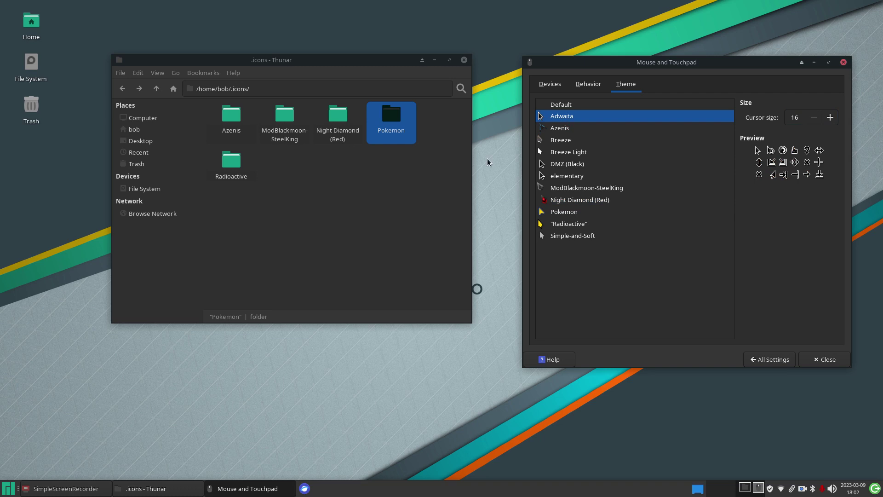
{"action": "left_click", "coordinate": [340, 118]}
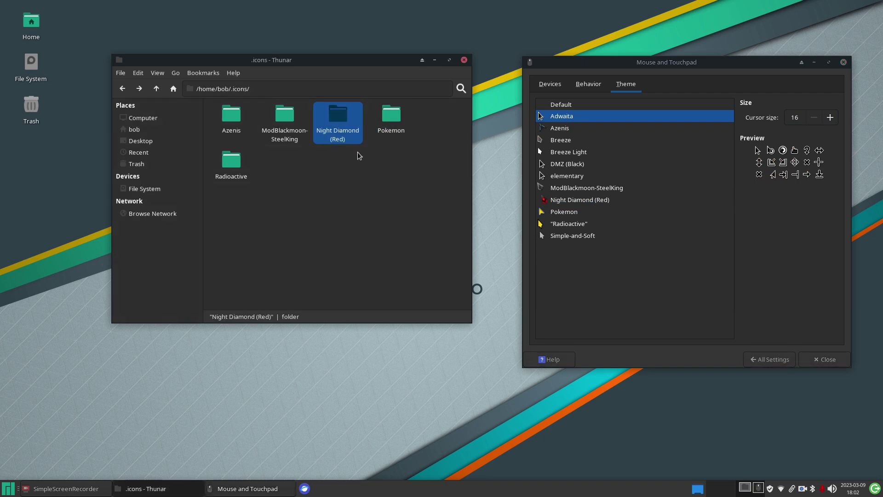
{"action": "left_click", "coordinate": [135, 165]}
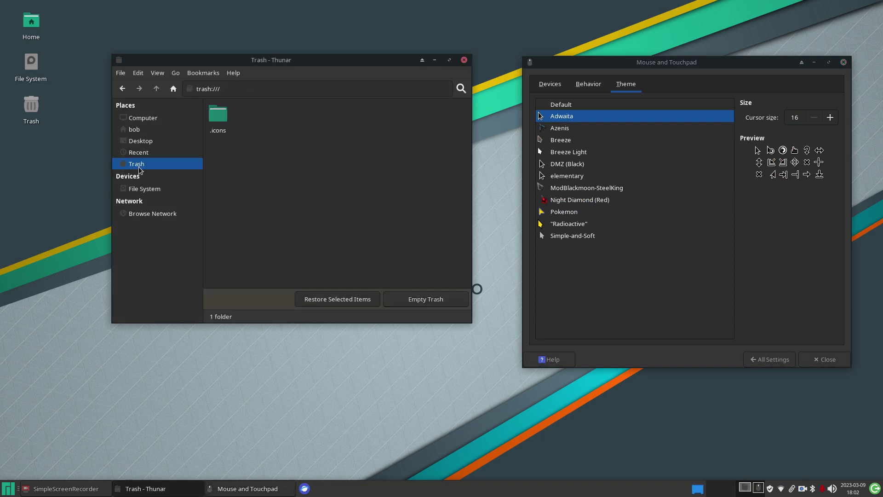
{"action": "left_click", "coordinate": [435, 305]}
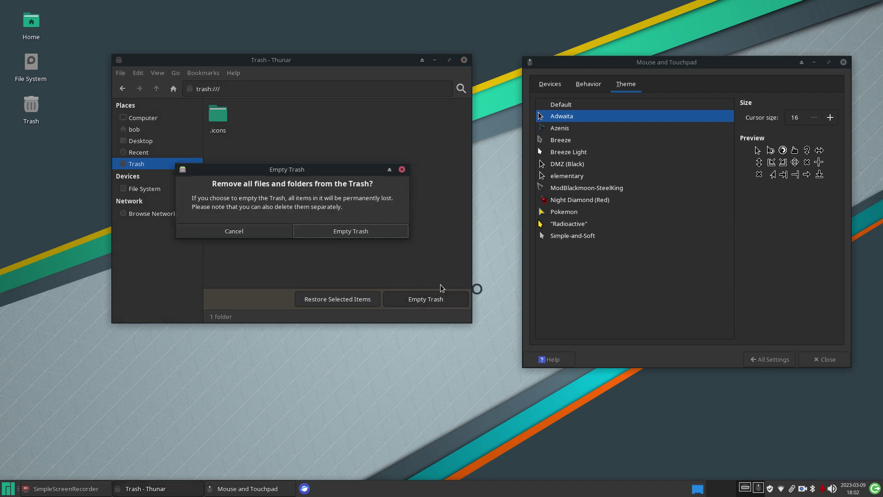
{"action": "left_click", "coordinate": [357, 234]}
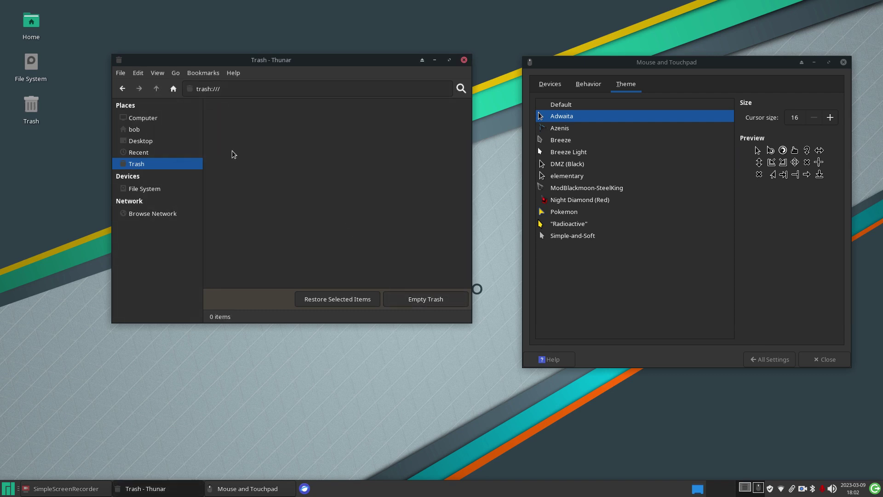
{"action": "left_click", "coordinate": [123, 89]}
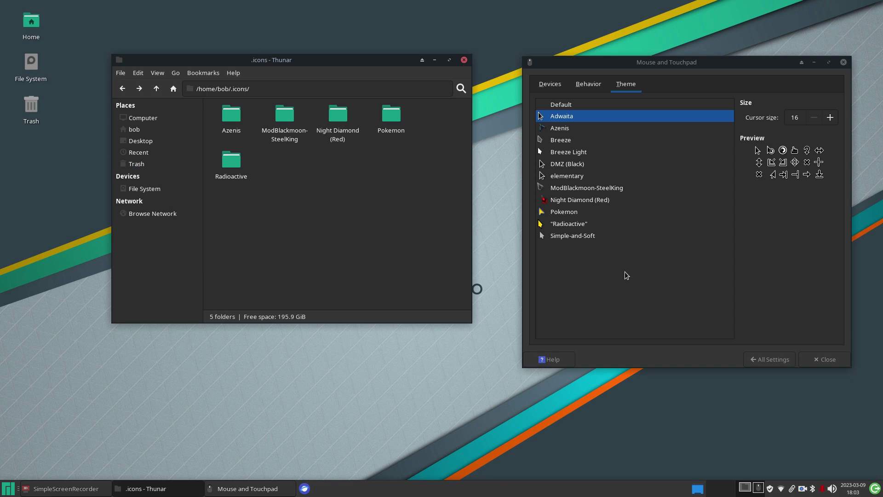
Switch to Adwaita, trash the ModBlackmoon-SteelKing and Night Diamond (Red) folders, and recheck the cursor Theme tab
{"action": "left_click", "coordinate": [577, 201]}
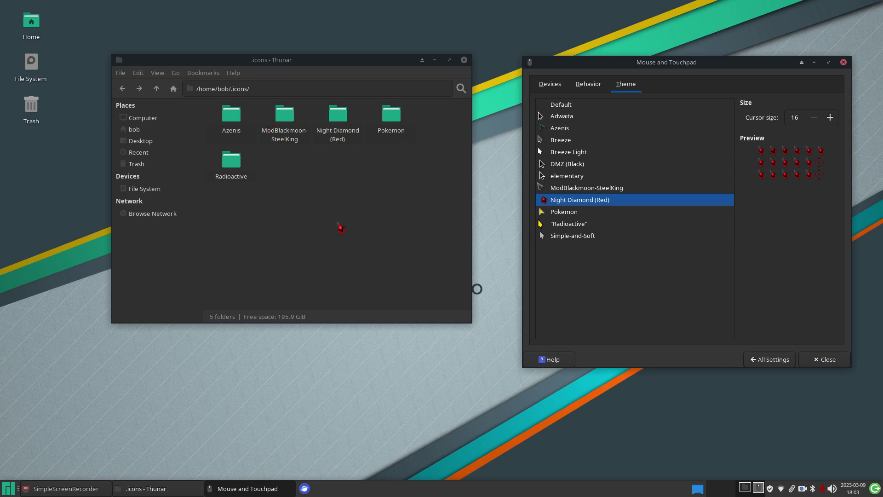
{"action": "left_click", "coordinate": [363, 113]}
{"action": "left_click", "coordinate": [587, 118]}
{"action": "left_click_drag", "start_coordinate": [365, 109], "coordinate": [272, 151]}
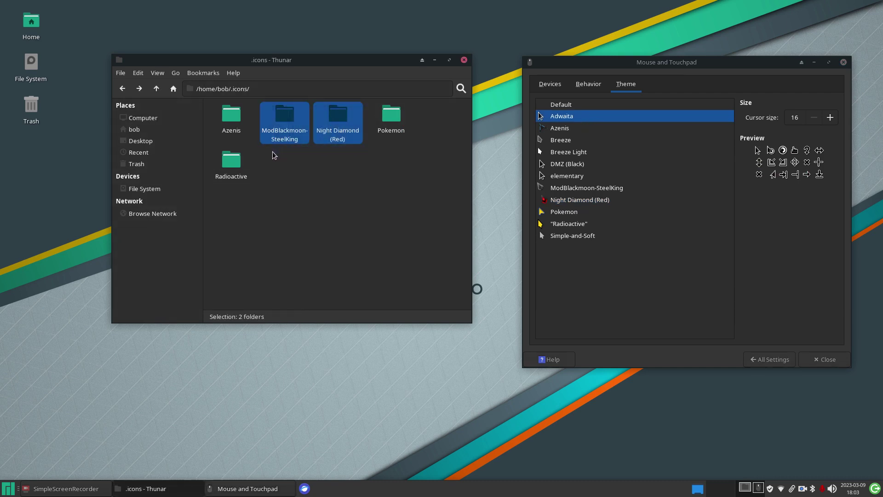
{"action": "key", "text": "Delete"}
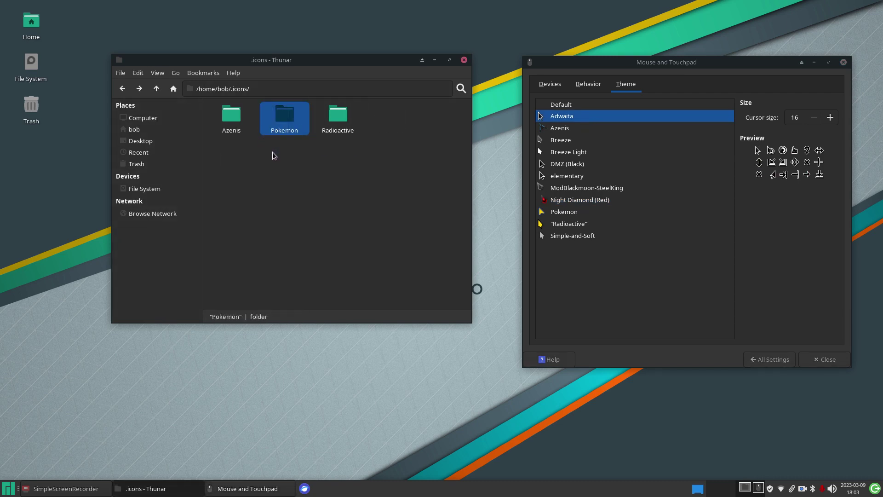
{"action": "left_click", "coordinate": [760, 361]}
{"action": "left_click", "coordinate": [566, 281]}
{"action": "left_click", "coordinate": [626, 85]}
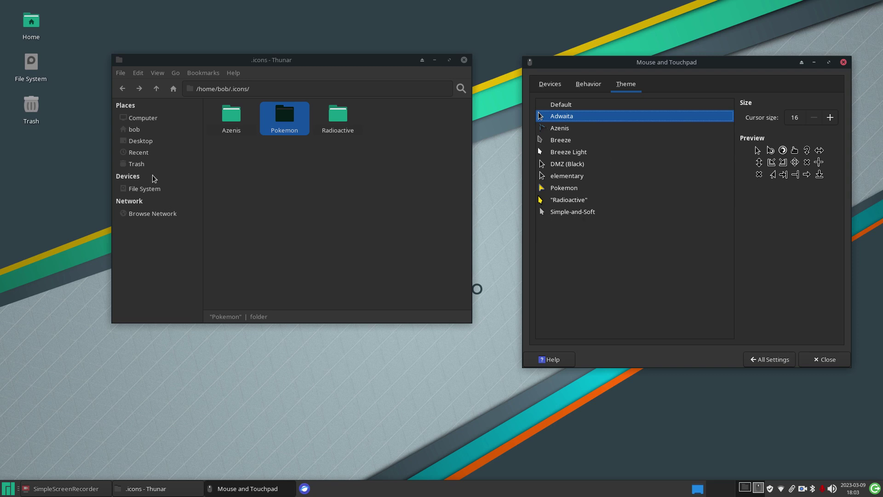
Restore both folders from the Trash and return to .icons and the full settings list
{"action": "left_click", "coordinate": [145, 165]}
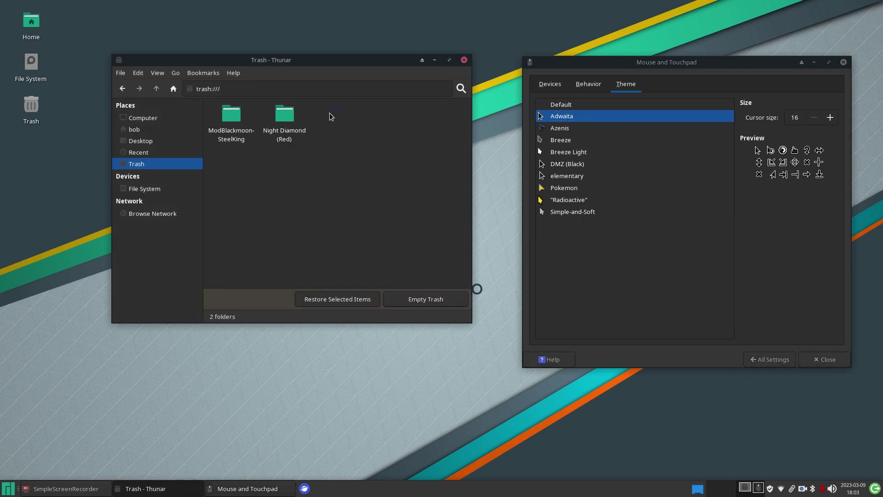
{"action": "left_click_drag", "start_coordinate": [339, 113], "coordinate": [231, 152]}
{"action": "left_click", "coordinate": [339, 300]}
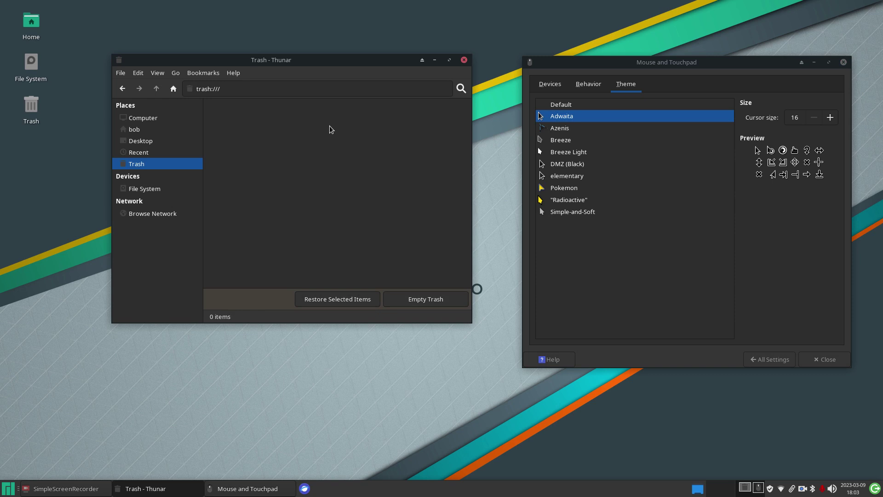
{"action": "left_click", "coordinate": [122, 88]}
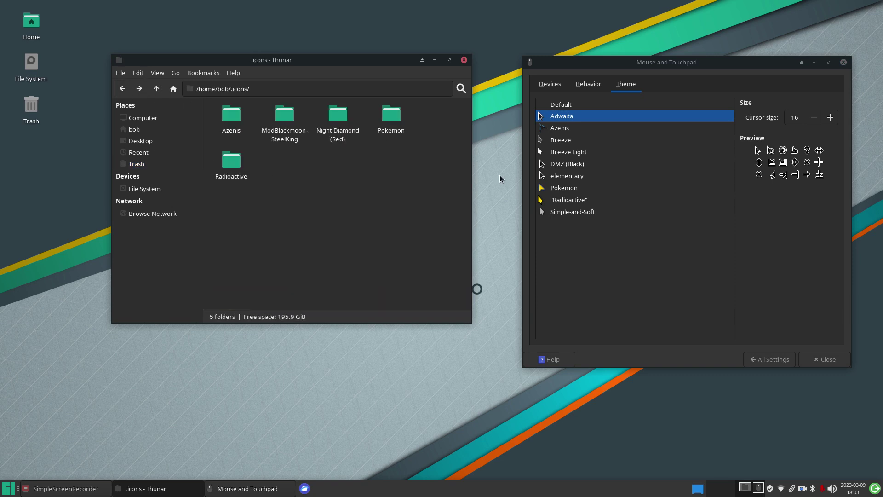
{"action": "left_click", "coordinate": [770, 359]}
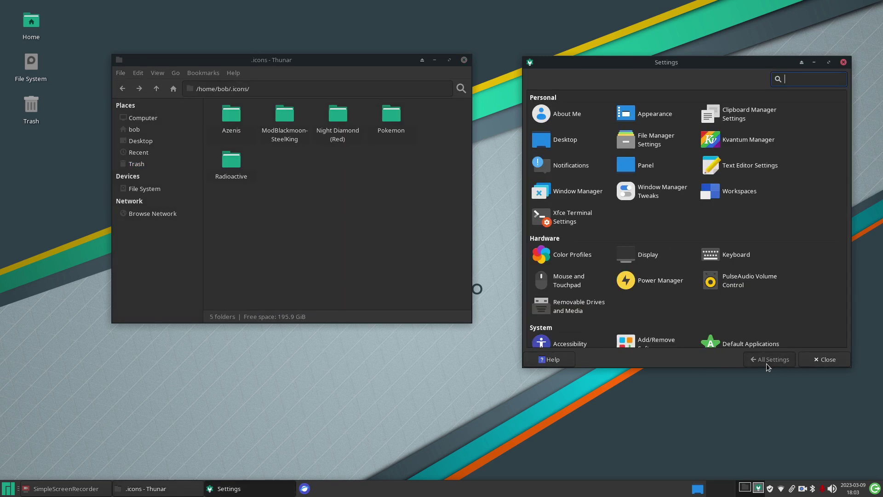
Trash the ModBlackmoon-SteelKing, Night Diamond (Red) and Pokemon folders and recheck the cursor theme list
{"action": "left_click", "coordinate": [569, 279]}
{"action": "left_click", "coordinate": [625, 85]}
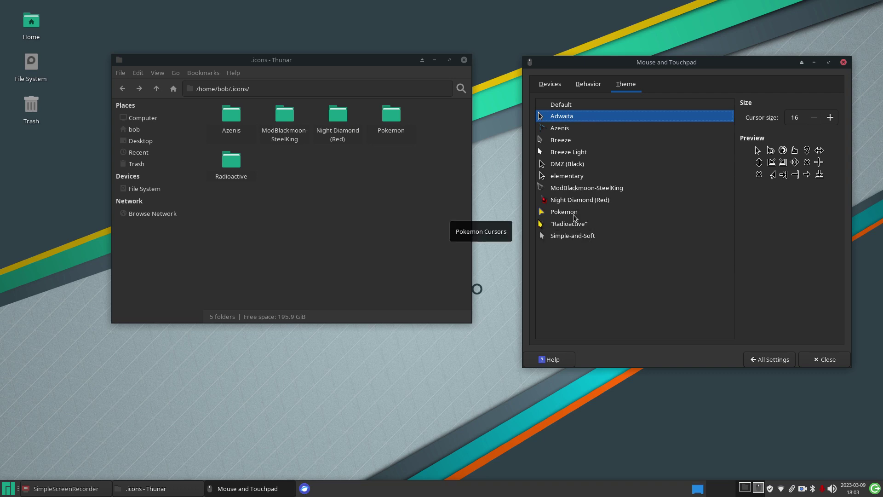
{"action": "left_click_drag", "start_coordinate": [435, 110], "coordinate": [278, 148]}
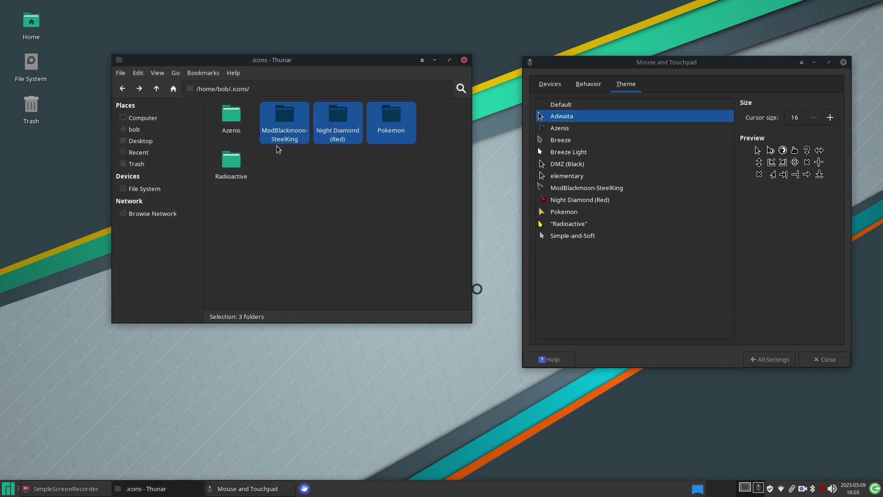
{"action": "key", "text": "Delete"}
{"action": "left_click", "coordinate": [759, 361]}
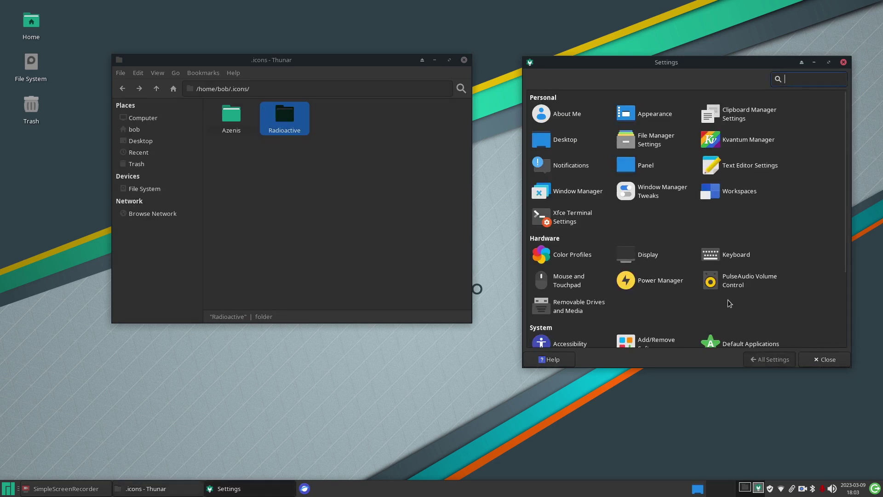
{"action": "left_click", "coordinate": [569, 281]}
{"action": "left_click", "coordinate": [625, 84]}
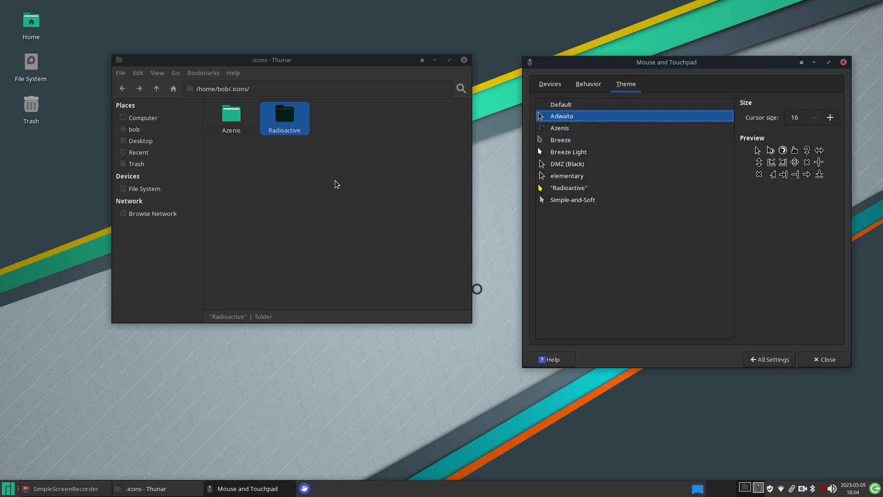
Restore the three folders from the Trash and close the file manager
{"action": "left_click", "coordinate": [141, 167]}
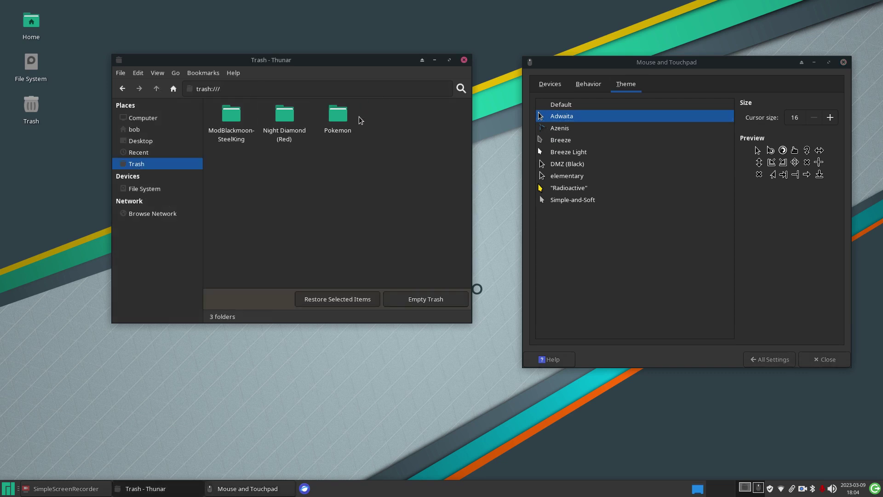
{"action": "left_click_drag", "start_coordinate": [360, 120], "coordinate": [237, 132]}
{"action": "left_click", "coordinate": [346, 299]}
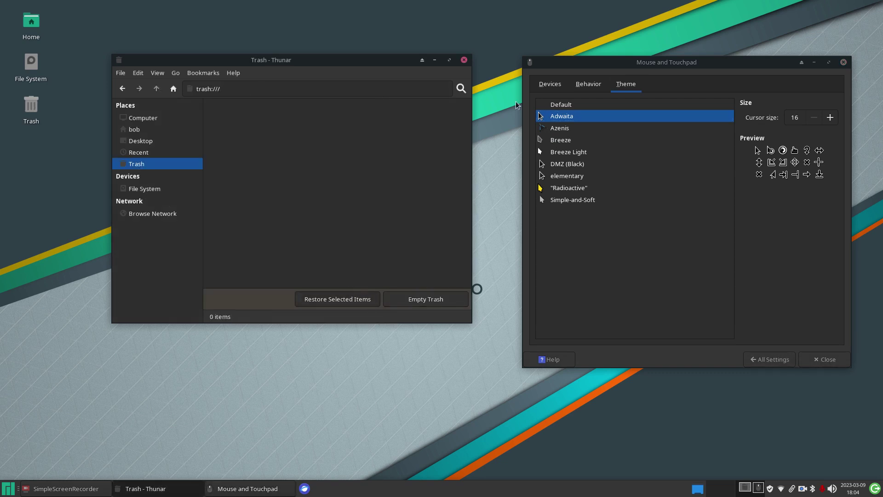
{"action": "left_click", "coordinate": [463, 59]}
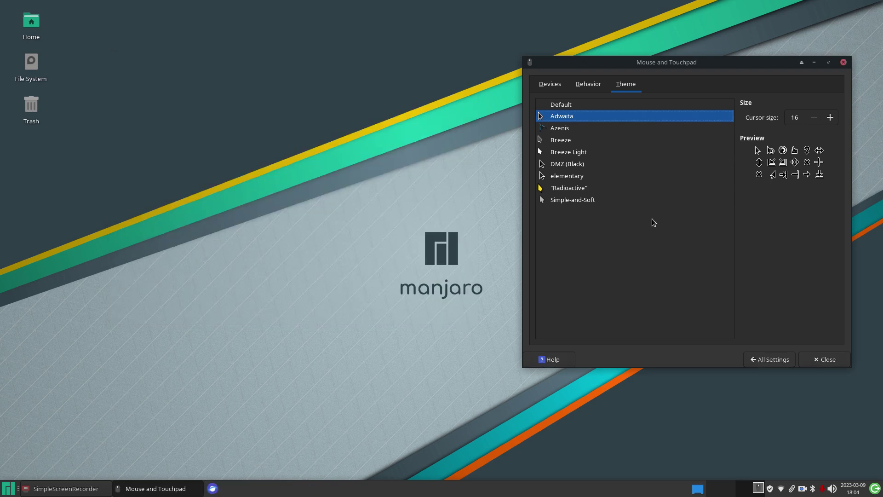
{"action": "left_click", "coordinate": [762, 359]}
Browse the Appearance settings' Icons and Style theme lists
{"action": "left_click", "coordinate": [649, 113]}
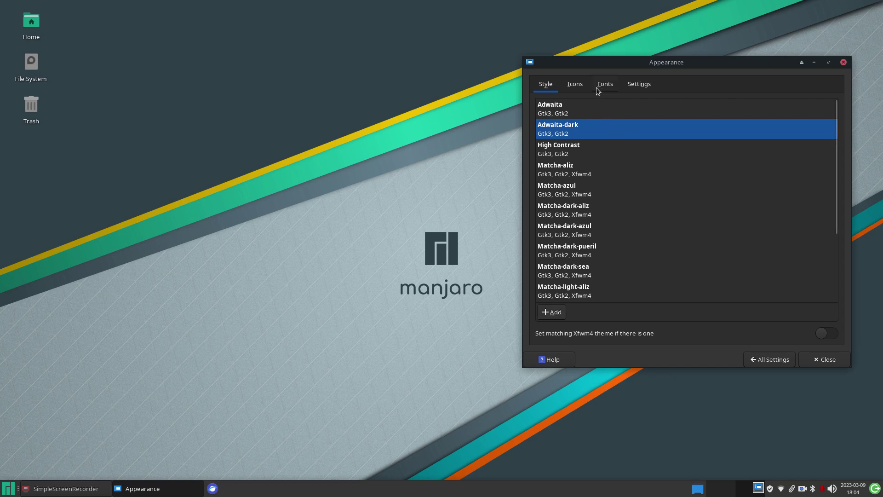
{"action": "left_click", "coordinate": [576, 83]}
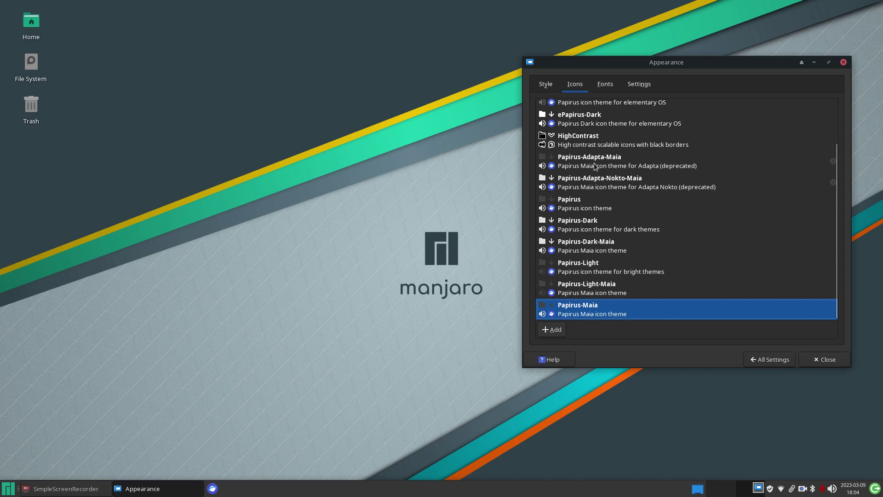
{"action": "left_click", "coordinate": [543, 85]}
Check Mouse and Touchpad's cursor theme list, close it, and launch Firefox
{"action": "left_click", "coordinate": [775, 366]}
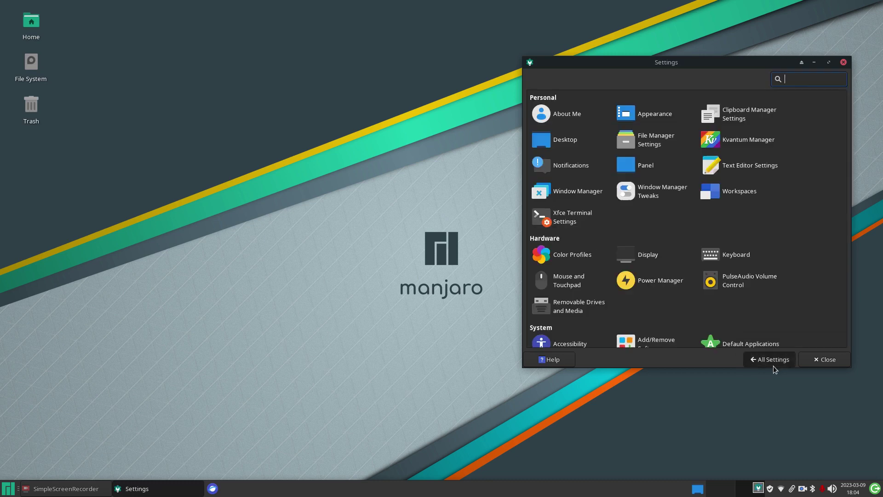
{"action": "left_click", "coordinate": [573, 281]}
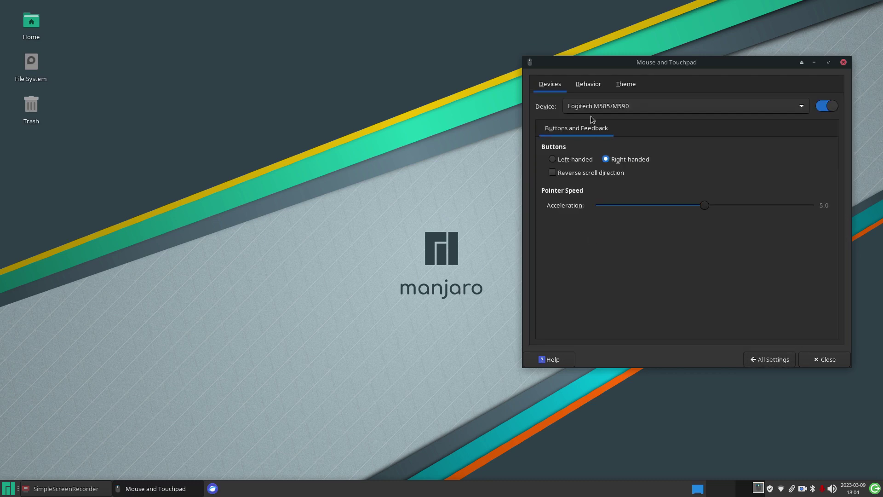
{"action": "left_click", "coordinate": [633, 83]}
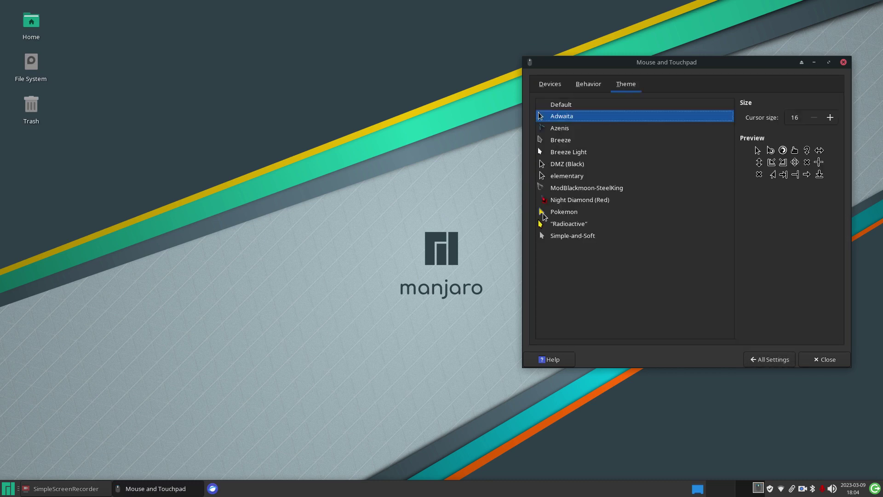
{"action": "left_click", "coordinate": [843, 63]}
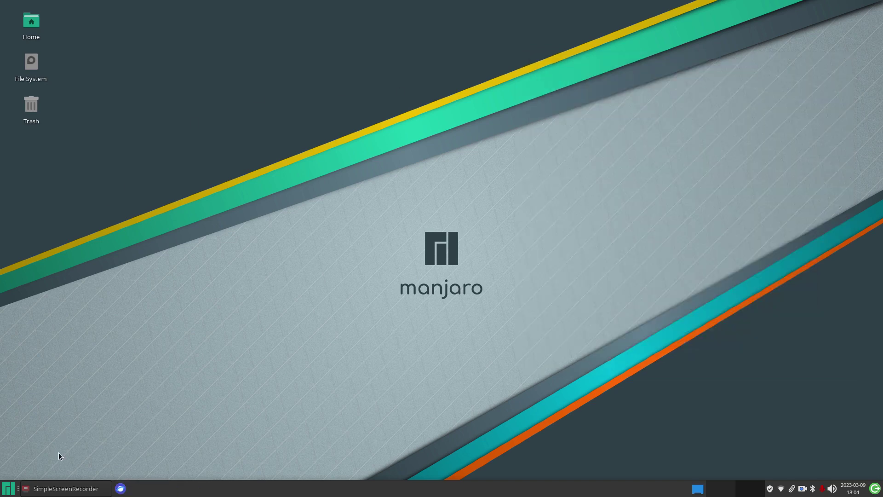
{"action": "left_click", "coordinate": [127, 483]}
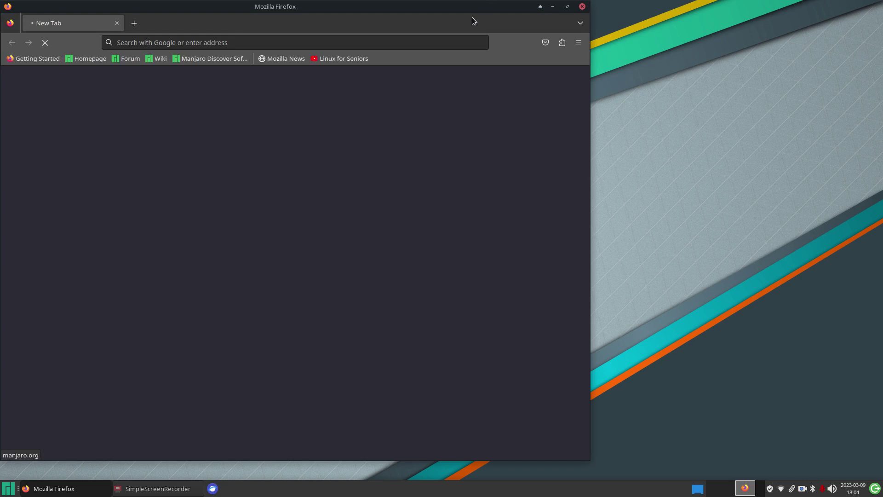
Visit the Linux for Seniors YouTube channel's About page and follow its gnome-look.org link
{"action": "left_click_drag", "start_coordinate": [454, 10], "coordinate": [617, 16]}
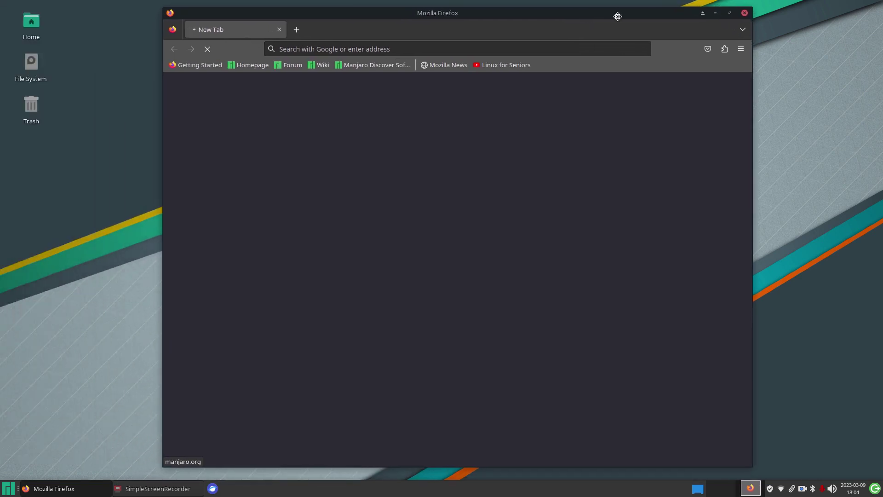
{"action": "left_click", "coordinate": [487, 65]}
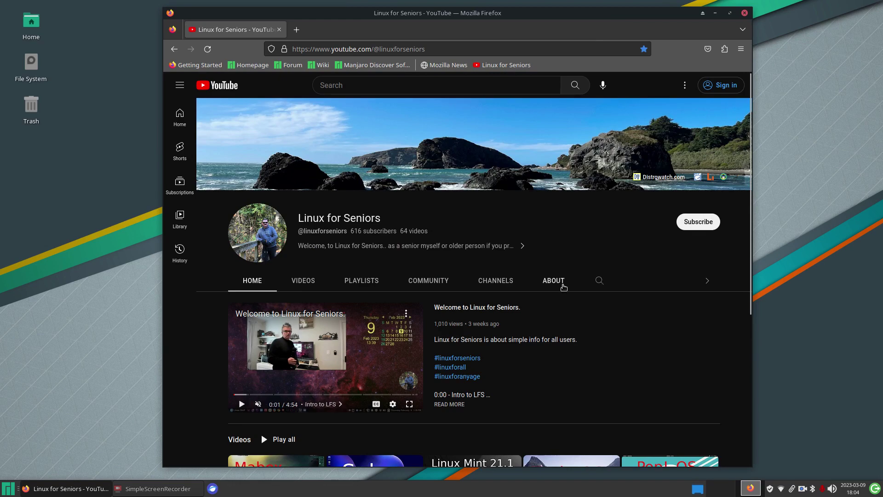
{"action": "left_click", "coordinate": [555, 285]}
{"action": "scroll", "coordinate": [567, 337], "scroll_direction": "down", "scroll_amount": 3}
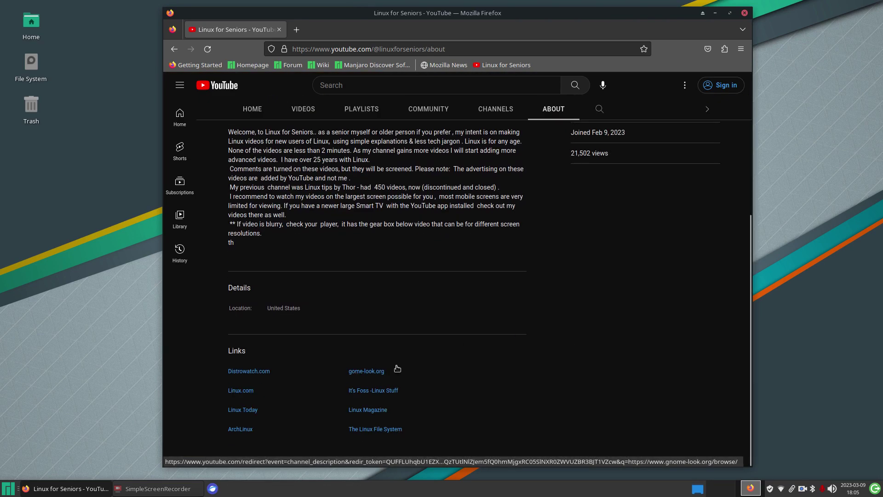
{"action": "scroll", "coordinate": [642, 298], "scroll_direction": "up", "scroll_amount": 5}
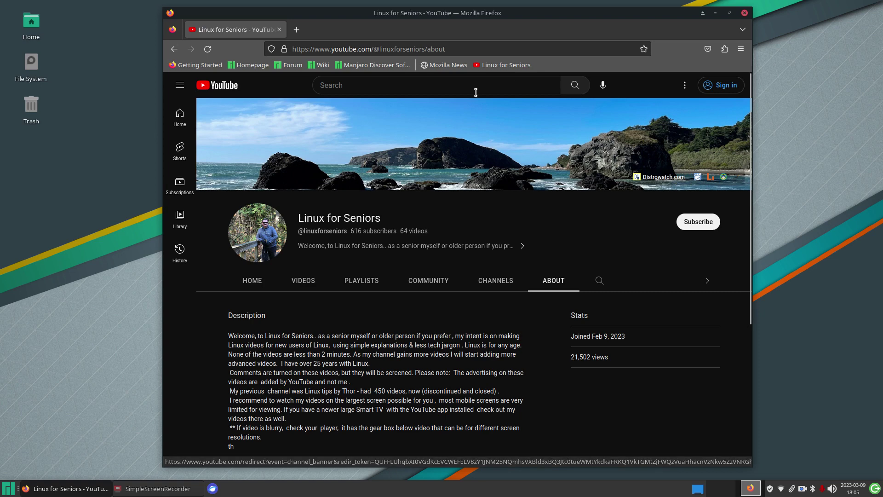
{"action": "left_click", "coordinate": [700, 178]}
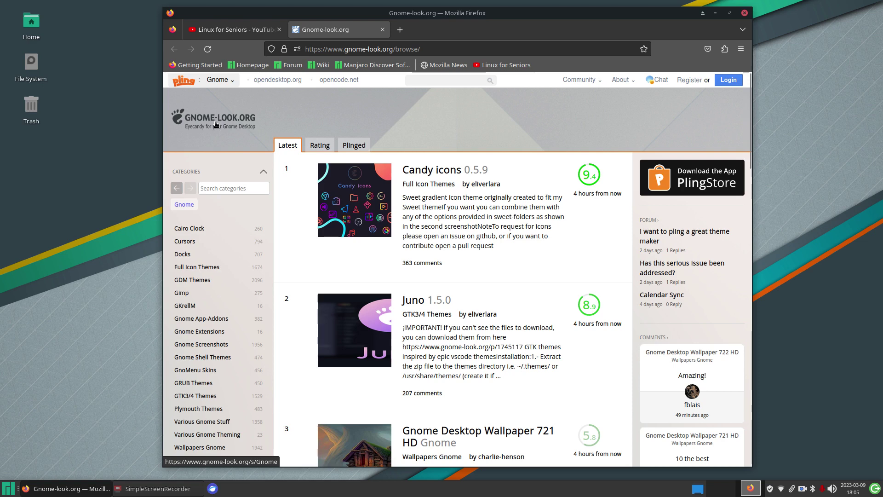
Search Cursors for 'radio', open Radioactive, and highlight its $HOME/.icons/ and /usr/share/icons/ install paths
{"action": "left_click", "coordinate": [205, 246]}
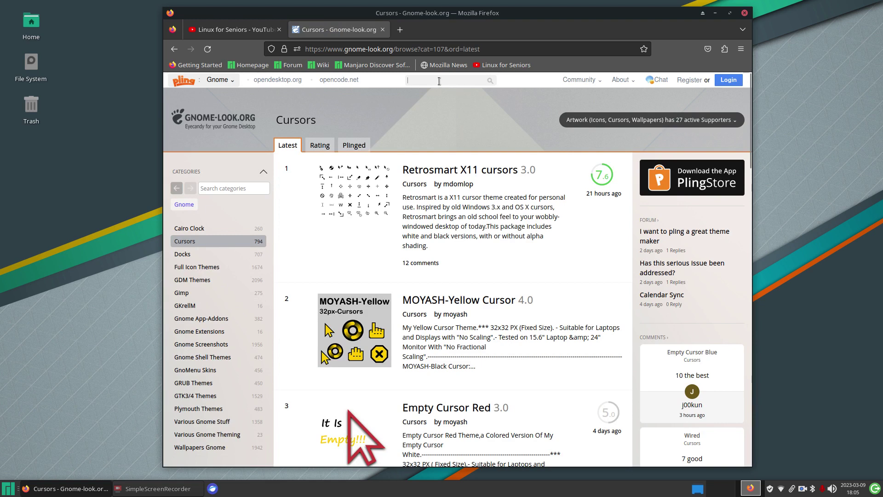
{"action": "type", "text": "radio"}
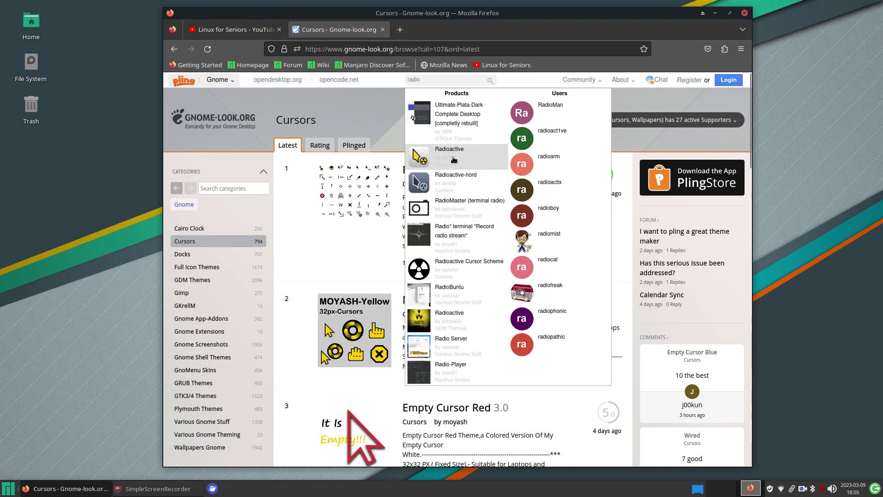
{"action": "left_click", "coordinate": [454, 159]}
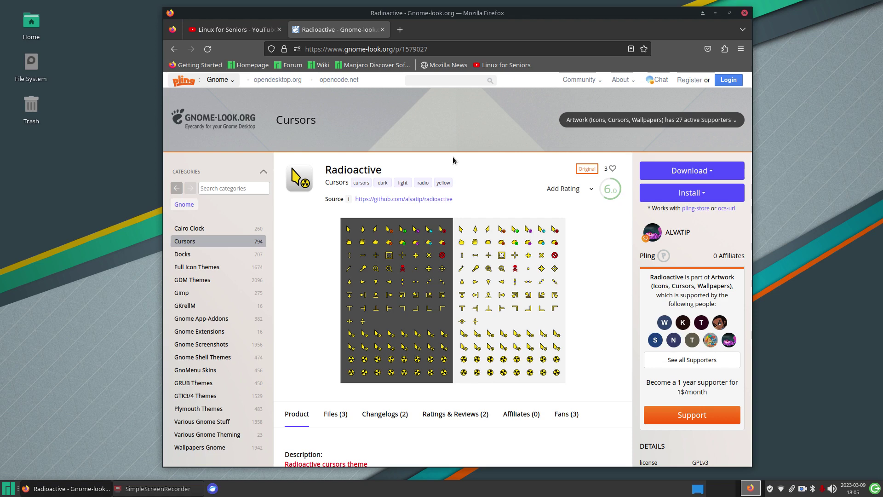
{"action": "scroll", "coordinate": [446, 235], "scroll_direction": "down", "scroll_amount": 6}
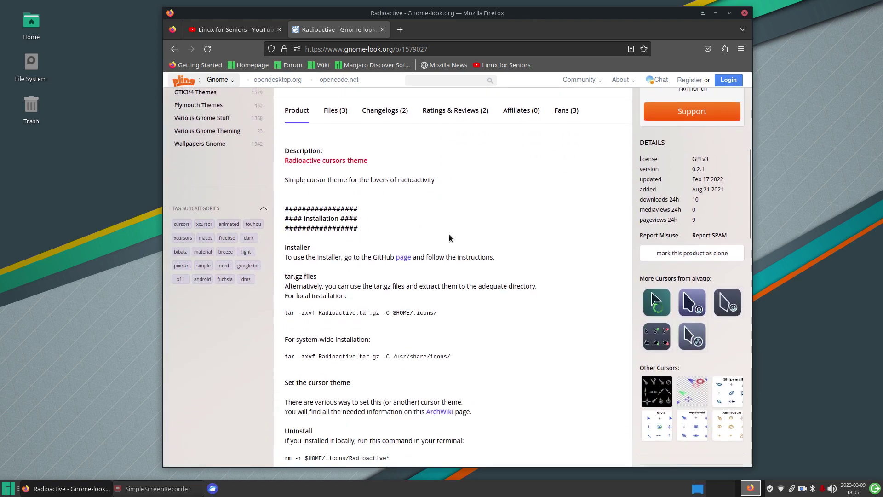
{"action": "left_click_drag", "start_coordinate": [396, 313], "coordinate": [454, 315]}
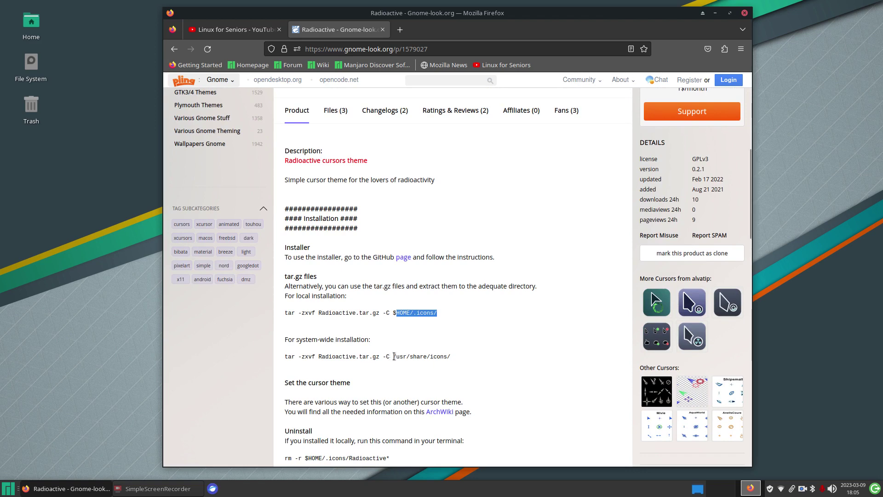
{"action": "left_click_drag", "start_coordinate": [393, 358], "coordinate": [424, 359]}
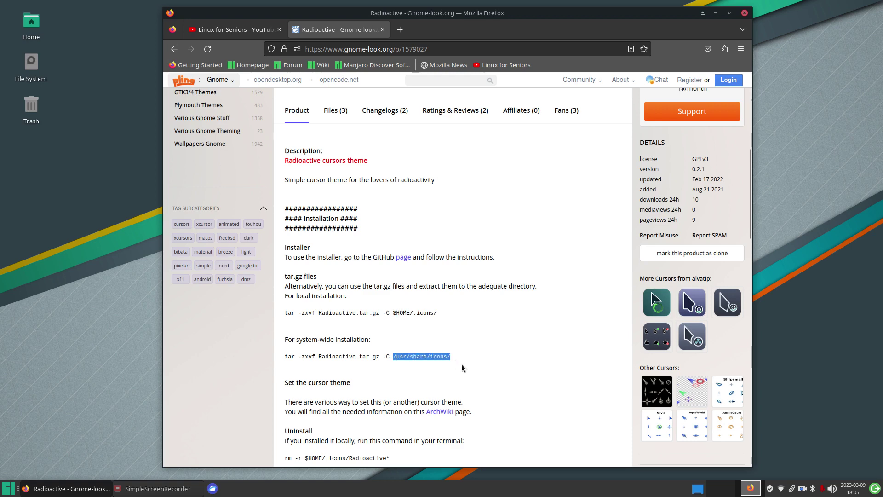
{"action": "left_click", "coordinate": [3, 491]}
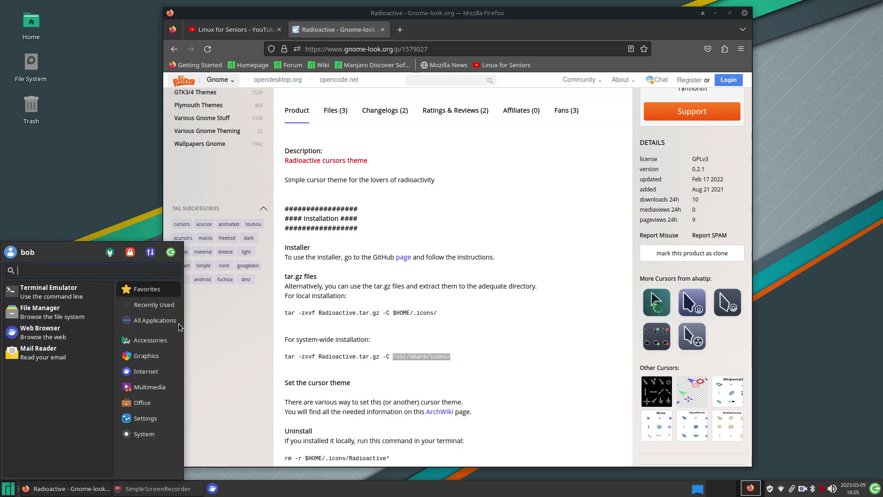
Show Mouse and Touchpad's cursor theme list, then highlight .icons in the Radioactive install command
{"action": "left_click", "coordinate": [109, 253]}
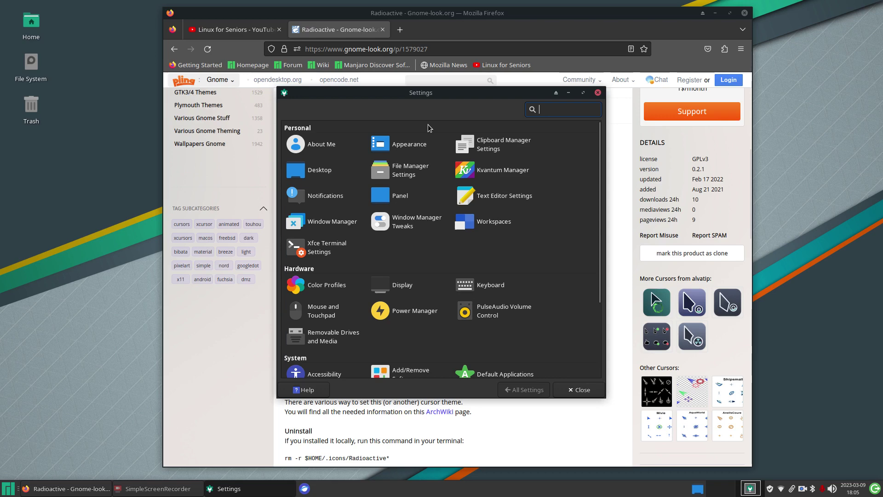
{"action": "left_click", "coordinate": [322, 311]}
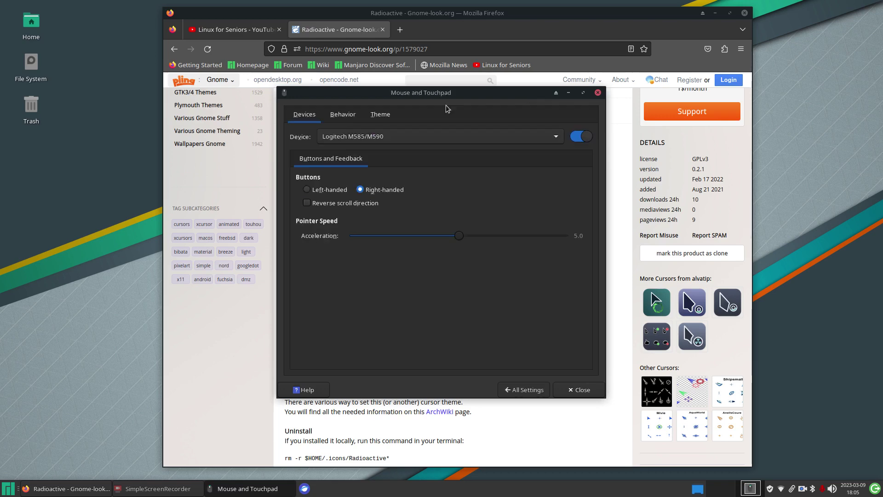
{"action": "left_click_drag", "start_coordinate": [366, 92], "coordinate": [555, 89]}
{"action": "left_click", "coordinate": [570, 111]}
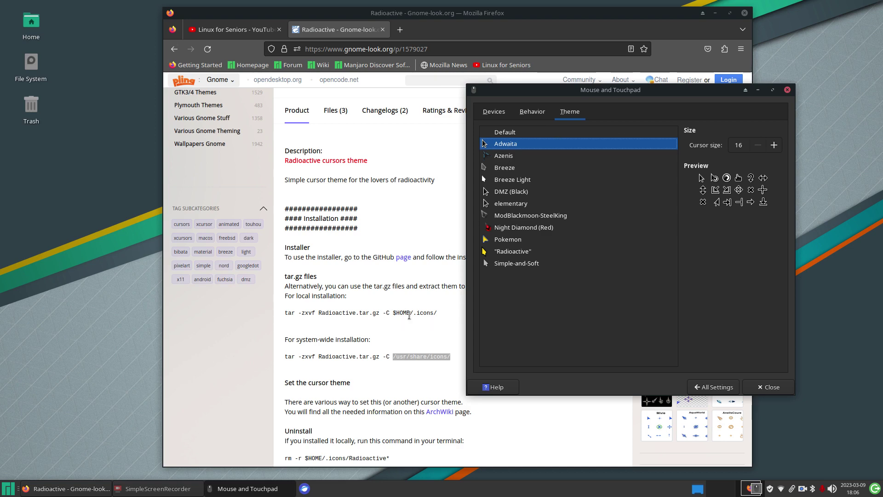
{"action": "left_click_drag", "start_coordinate": [395, 315], "coordinate": [433, 314]}
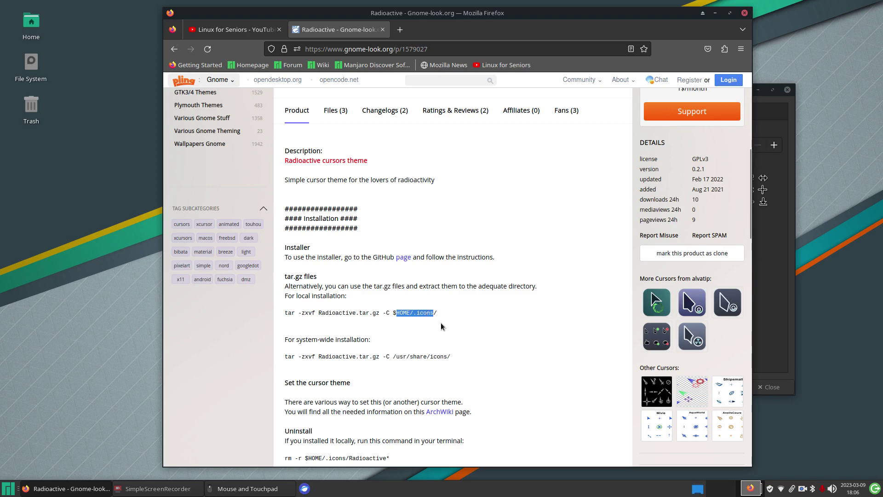
Highlight the full $HOME/.icons/ path and view the Radioactive download files
{"action": "left_click_drag", "start_coordinate": [392, 314], "coordinate": [439, 314]}
{"action": "scroll", "coordinate": [442, 198], "scroll_direction": "up", "scroll_amount": 5}
{"action": "left_click", "coordinate": [340, 354]}
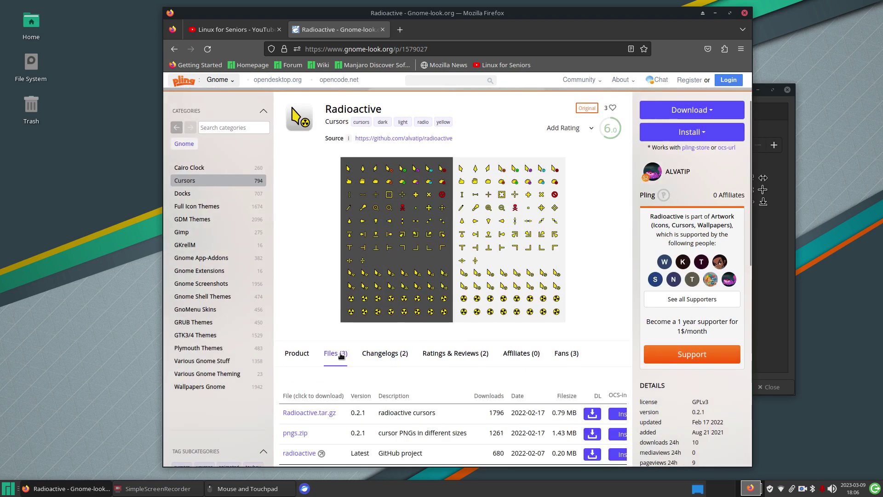
{"action": "scroll", "coordinate": [454, 243], "scroll_direction": "down", "scroll_amount": 4}
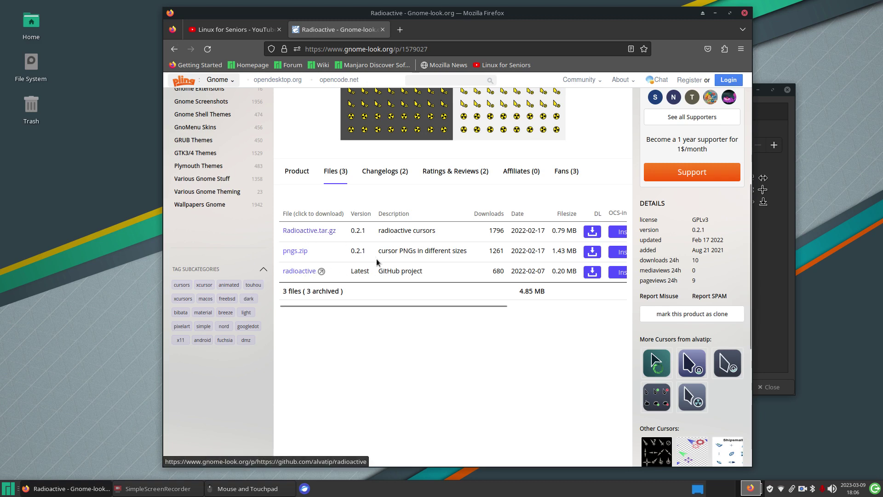
{"action": "scroll", "coordinate": [429, 219], "scroll_direction": "up", "scroll_amount": 5}
Search the site for 'azenis', open the Azenis theme, and view its 165182-Azenis.tar.bz2 file
{"action": "left_click", "coordinate": [428, 79]}
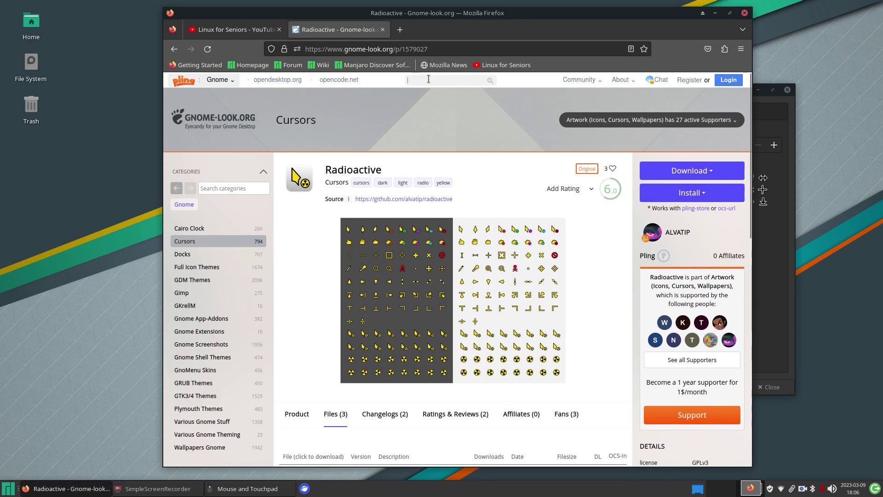
{"action": "type", "text": "az"}
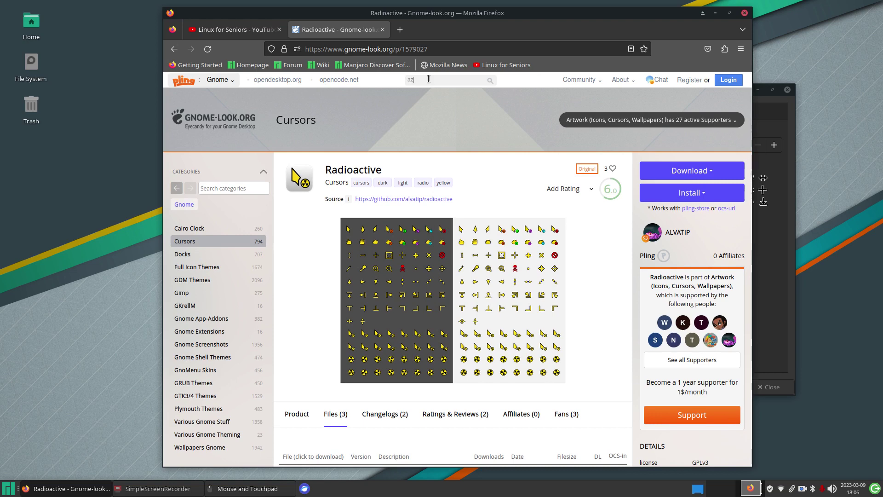
{"action": "type", "text": "enis"}
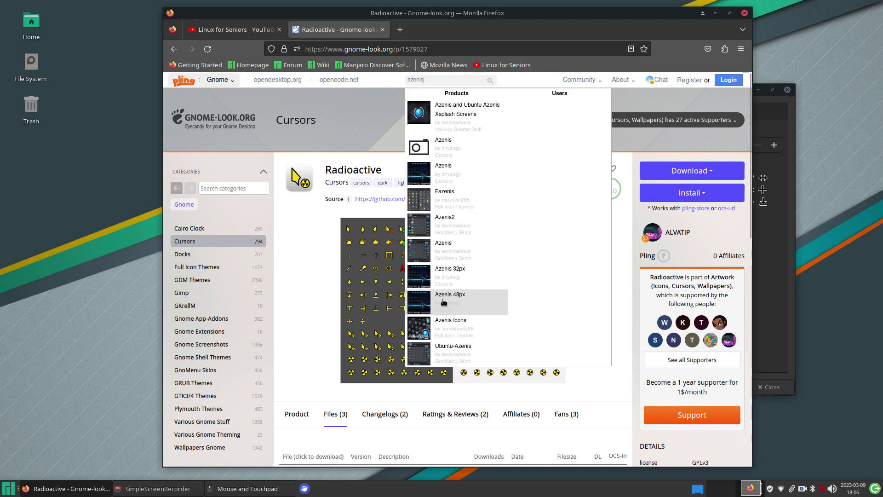
{"action": "left_click", "coordinate": [424, 172]}
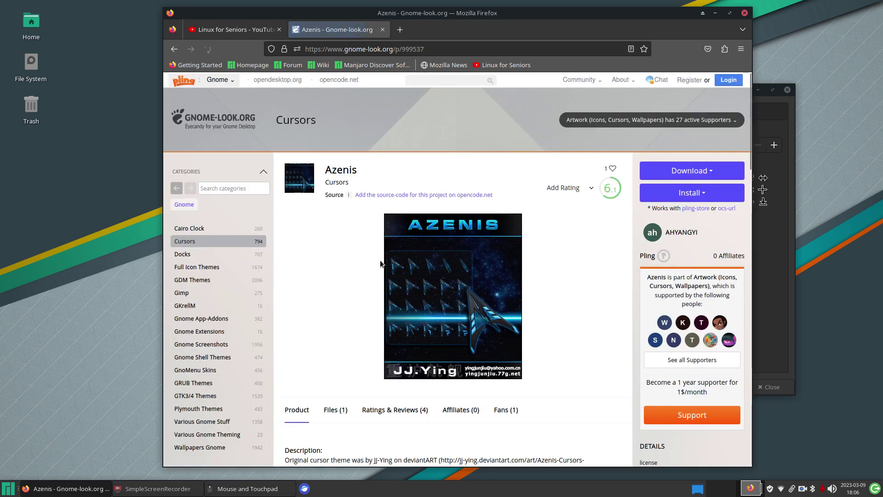
{"action": "scroll", "coordinate": [391, 255], "scroll_direction": "down", "scroll_amount": 4}
{"action": "left_click", "coordinate": [335, 227]}
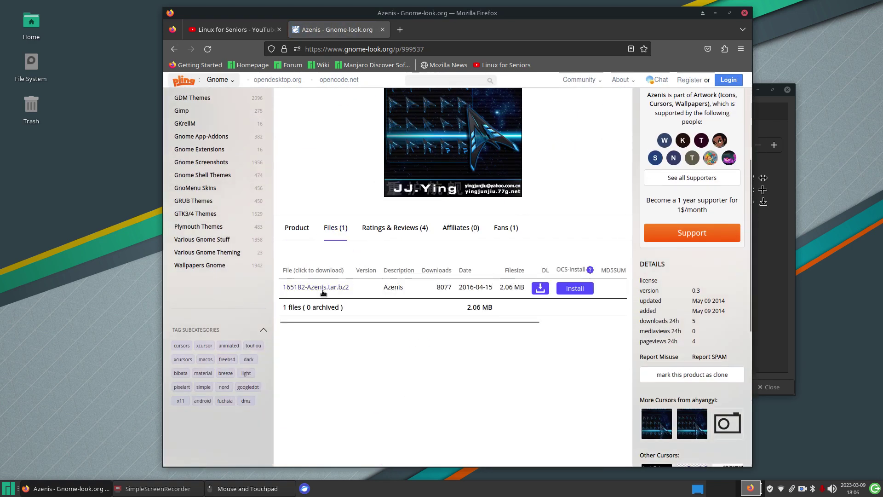
{"action": "scroll", "coordinate": [358, 207], "scroll_direction": "up", "scroll_amount": 4}
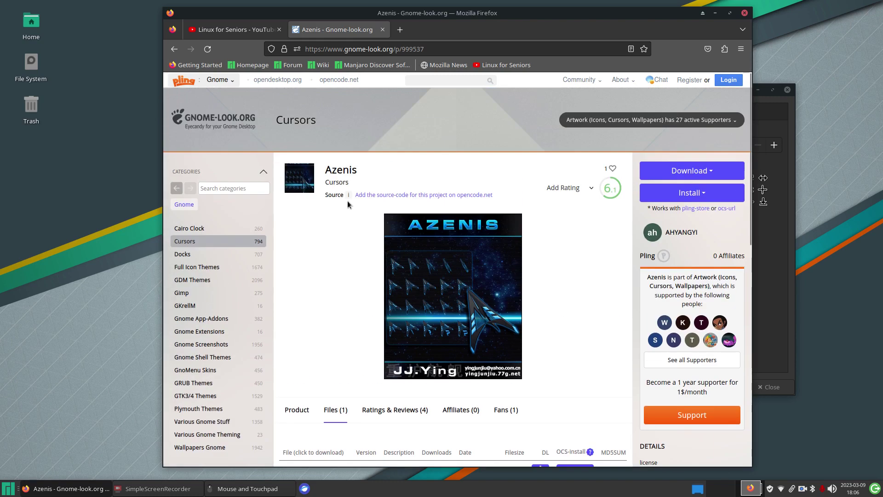
{"action": "left_click", "coordinate": [197, 243]}
Sort cursors by rating, inspect Volantes Cursors' 24/32/48/64 sizes and files, then close Firefox
{"action": "left_click", "coordinate": [316, 144]}
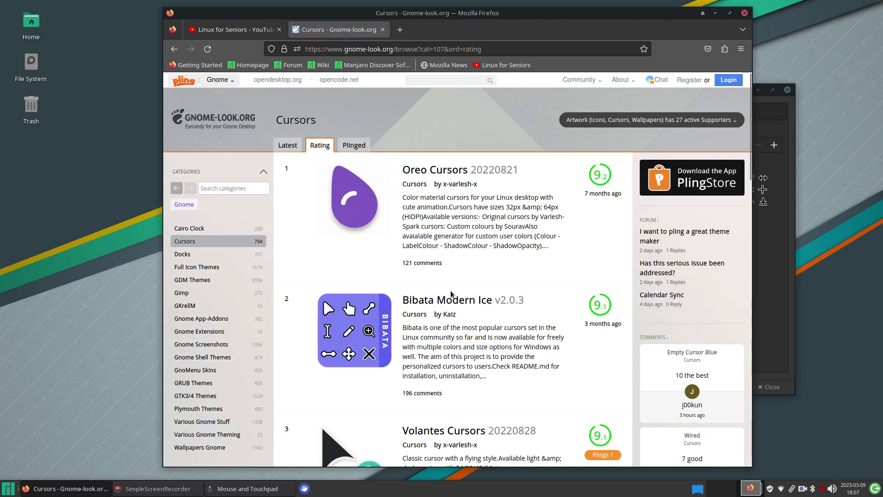
{"action": "scroll", "coordinate": [449, 215], "scroll_direction": "down", "scroll_amount": 5}
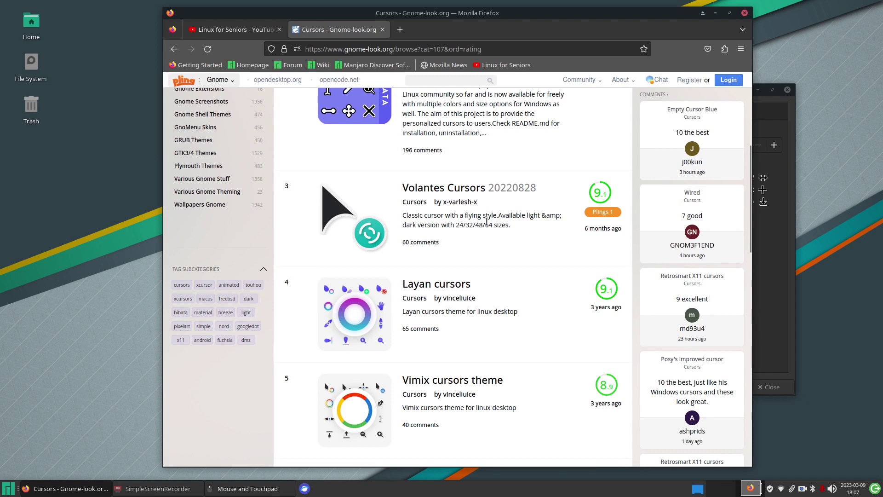
{"action": "left_click", "coordinate": [428, 192]}
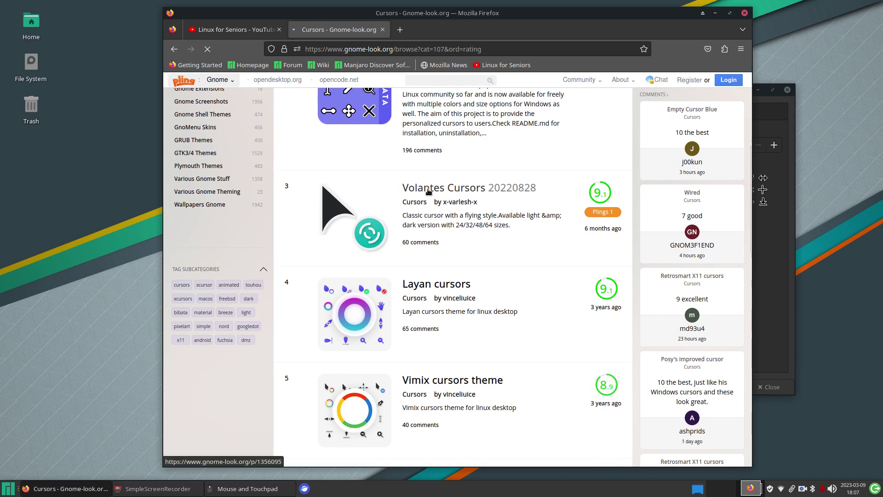
{"action": "scroll", "coordinate": [427, 192], "scroll_direction": "down", "scroll_amount": 3}
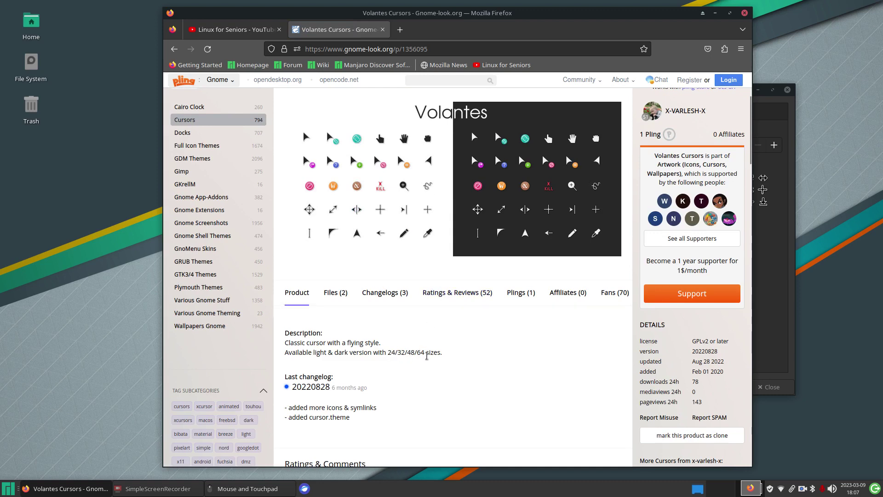
{"action": "left_click_drag", "start_coordinate": [427, 354], "coordinate": [419, 354]}
{"action": "left_click_drag", "start_coordinate": [388, 352], "coordinate": [398, 353]}
{"action": "left_click", "coordinate": [335, 293]}
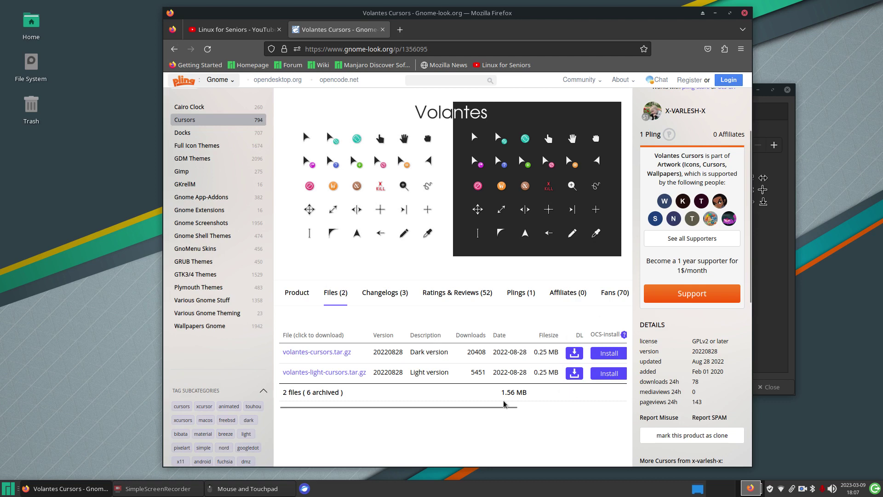
{"action": "left_click", "coordinate": [745, 13]}
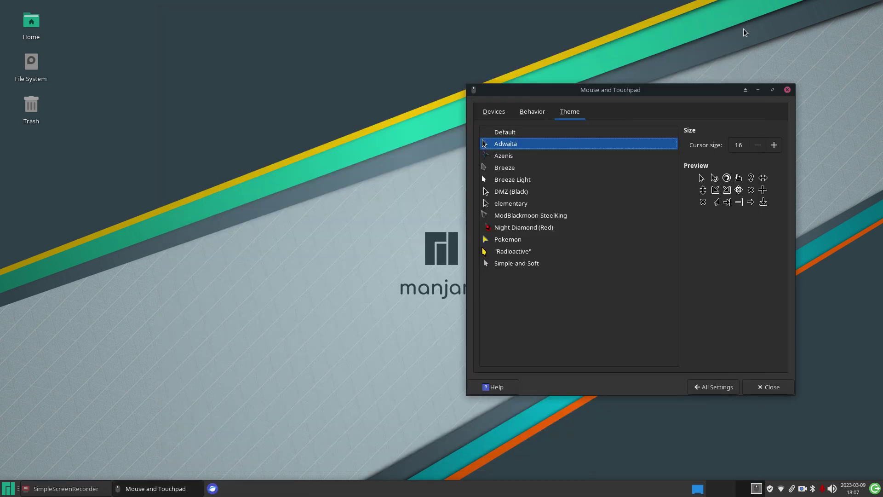
Confirm the Appearance style is still Adwaita-dark, then close the Settings Manager window
{"action": "left_click", "coordinate": [700, 386]}
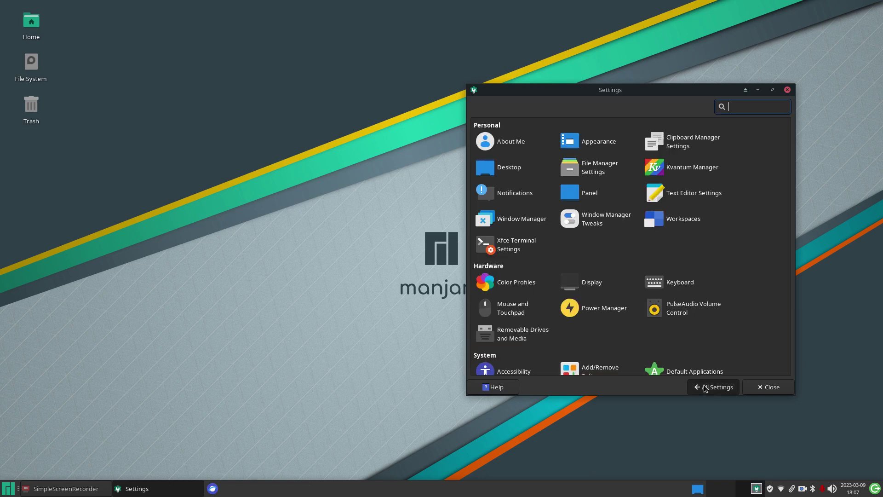
{"action": "left_click", "coordinate": [590, 149]}
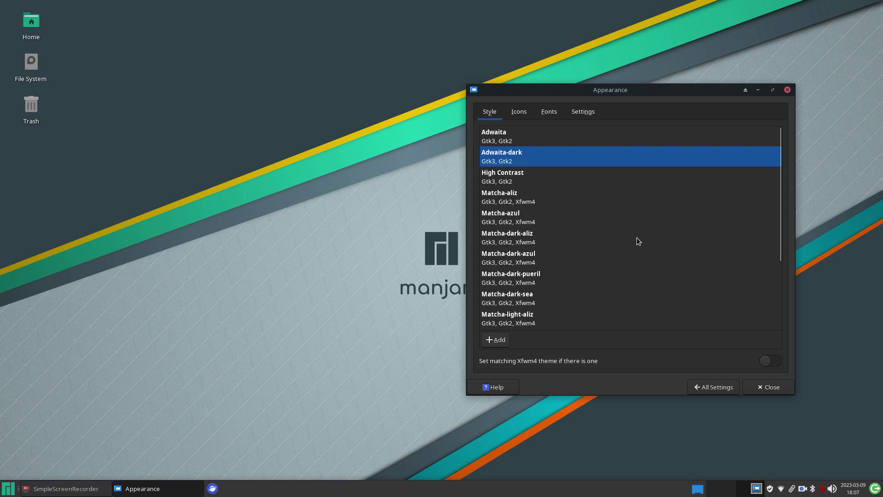
{"action": "left_click", "coordinate": [705, 389]}
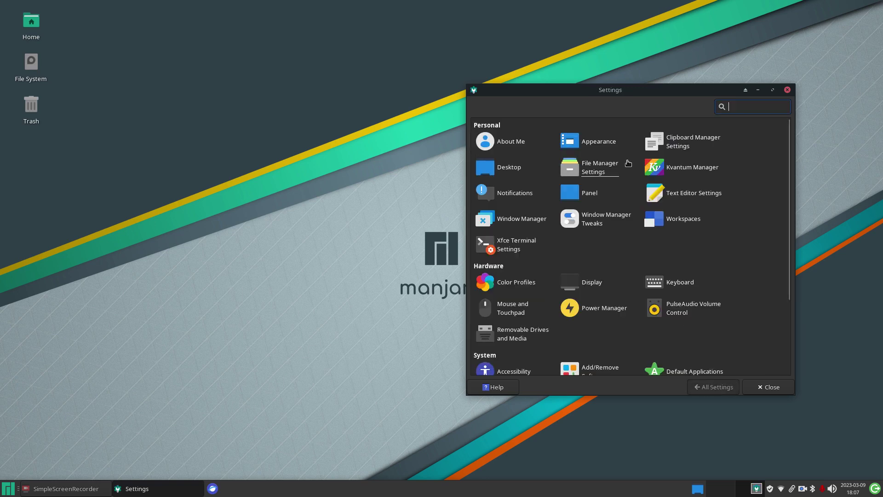
{"action": "left_click", "coordinate": [787, 90]}
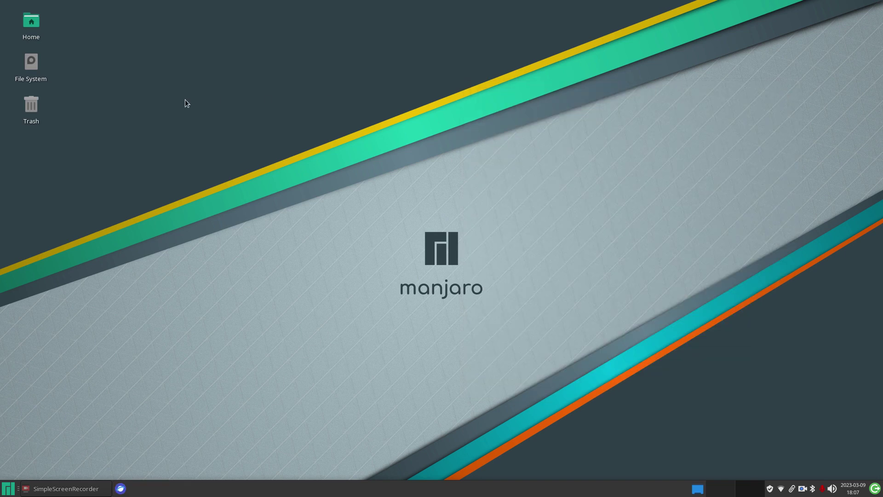
{"action": "double_click", "coordinate": [30, 22]}
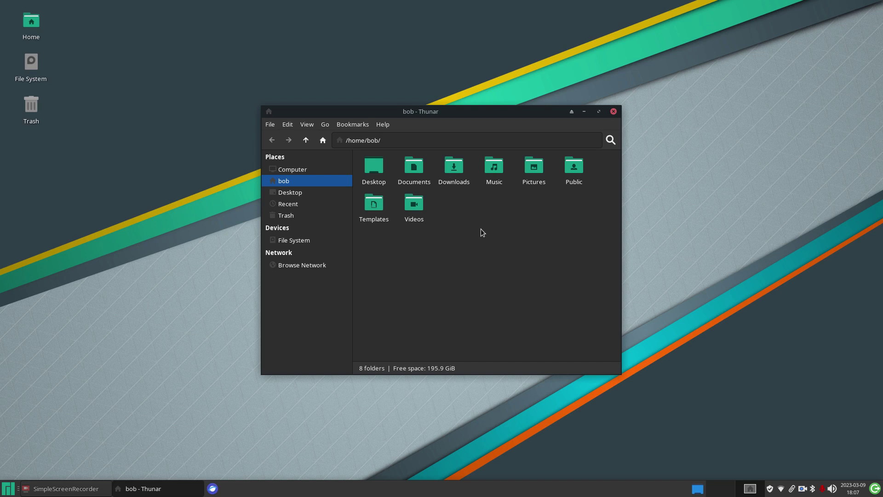
{"action": "key", "text": "ctrl+h"}
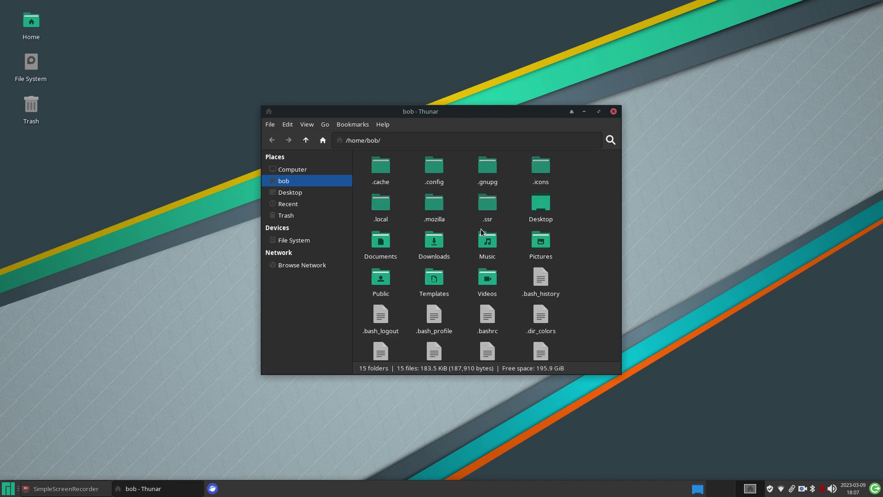
{"action": "double_click", "coordinate": [540, 167]}
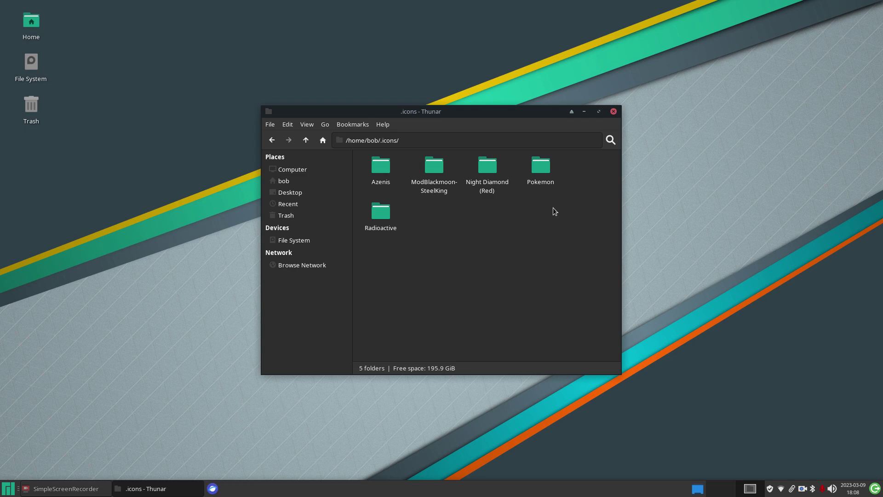
{"action": "left_click", "coordinate": [610, 112]}
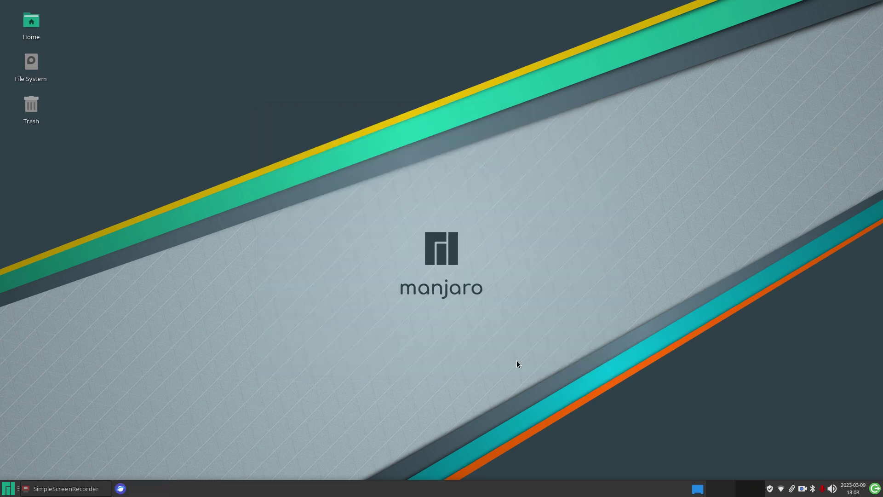